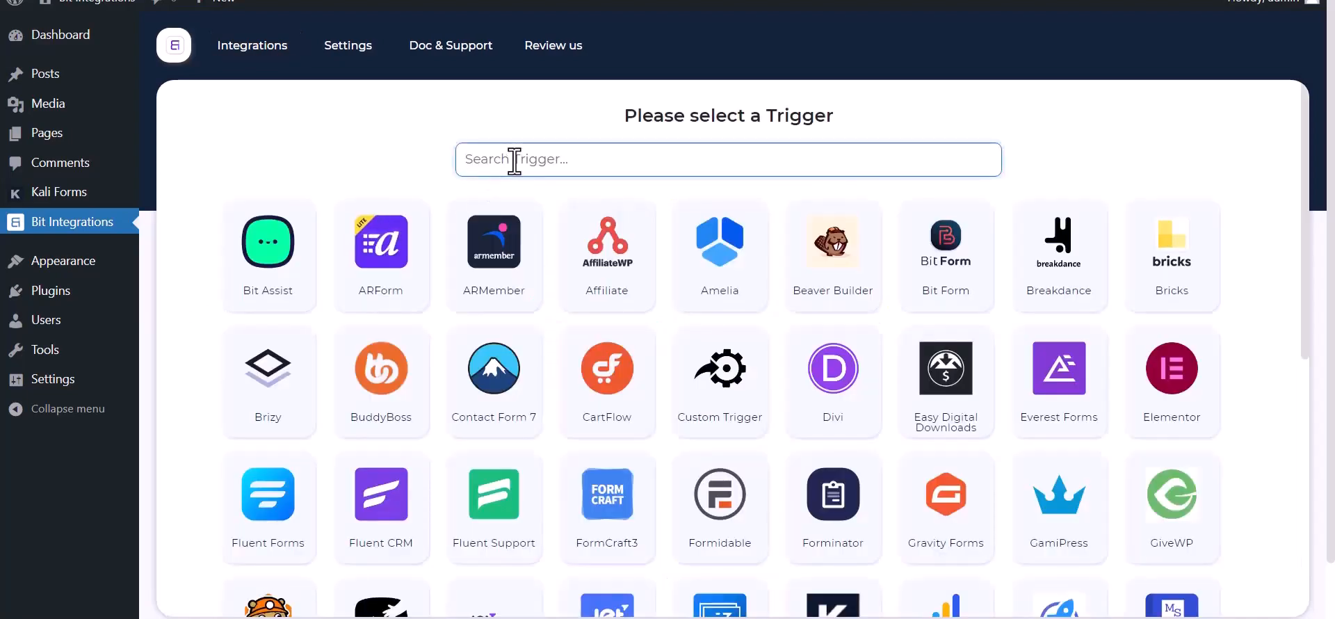
# Pick Kali Forms as the trigger, copy its webhook URL and start fetching form data
pyautogui.write('ka')
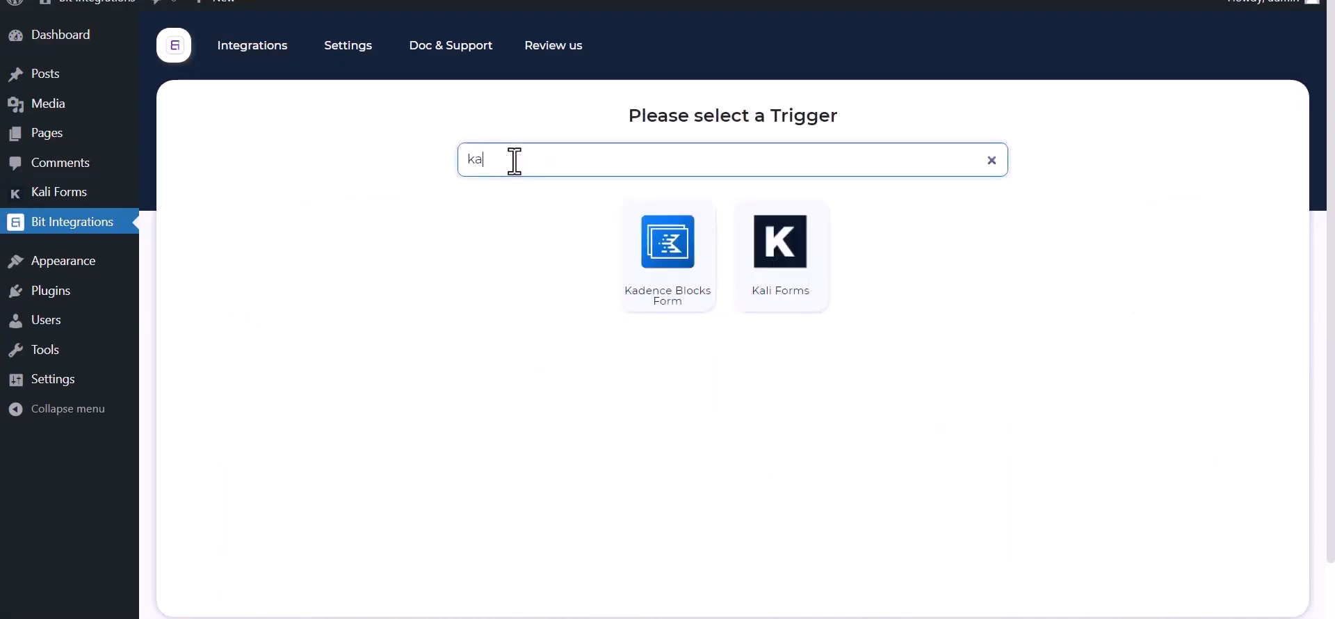
pyautogui.click(791, 285)
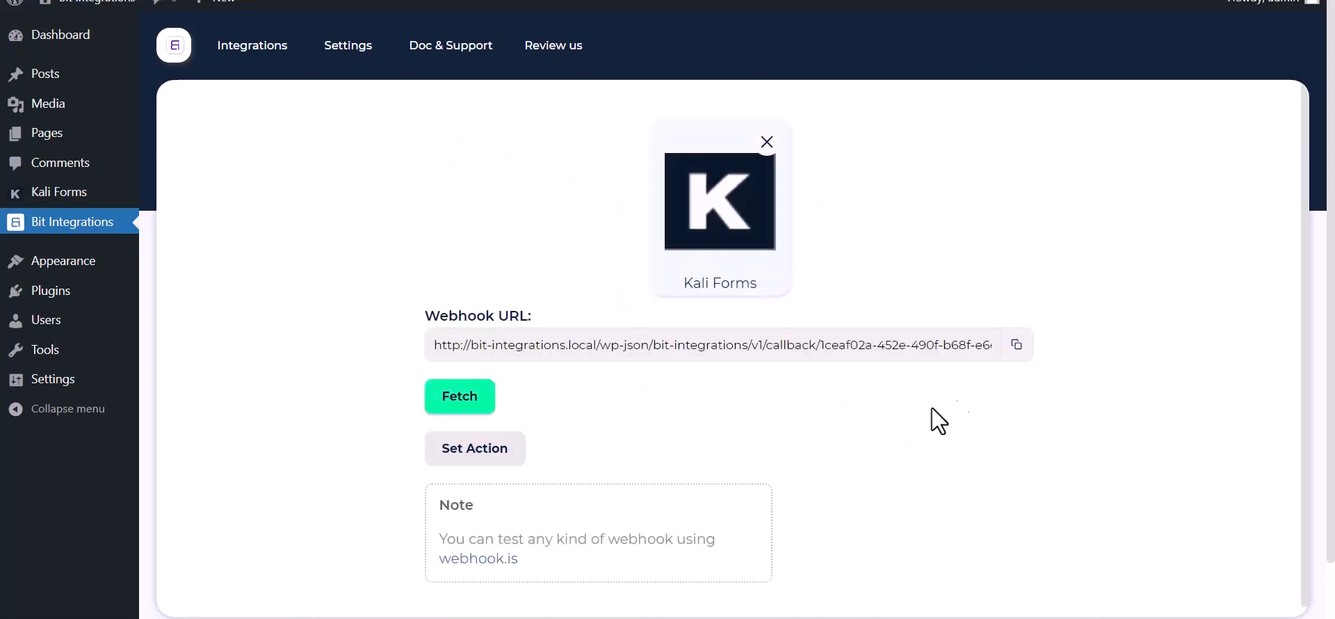
pyautogui.click(1015, 348)
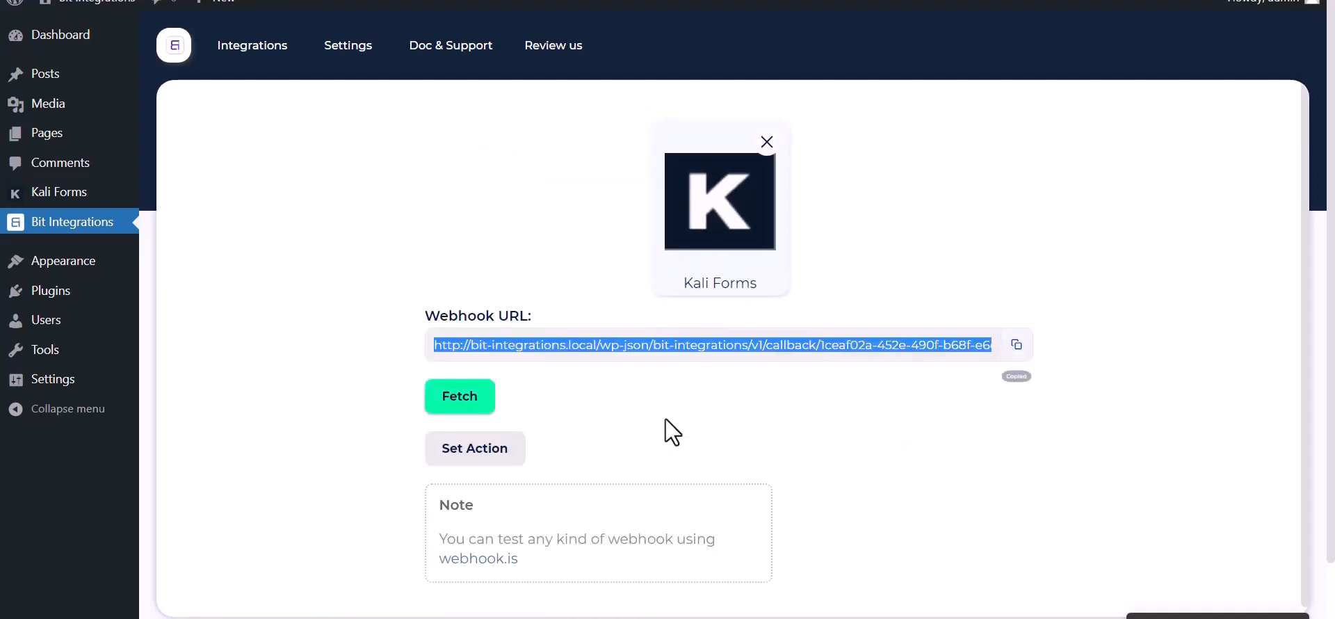
pyautogui.click(448, 400)
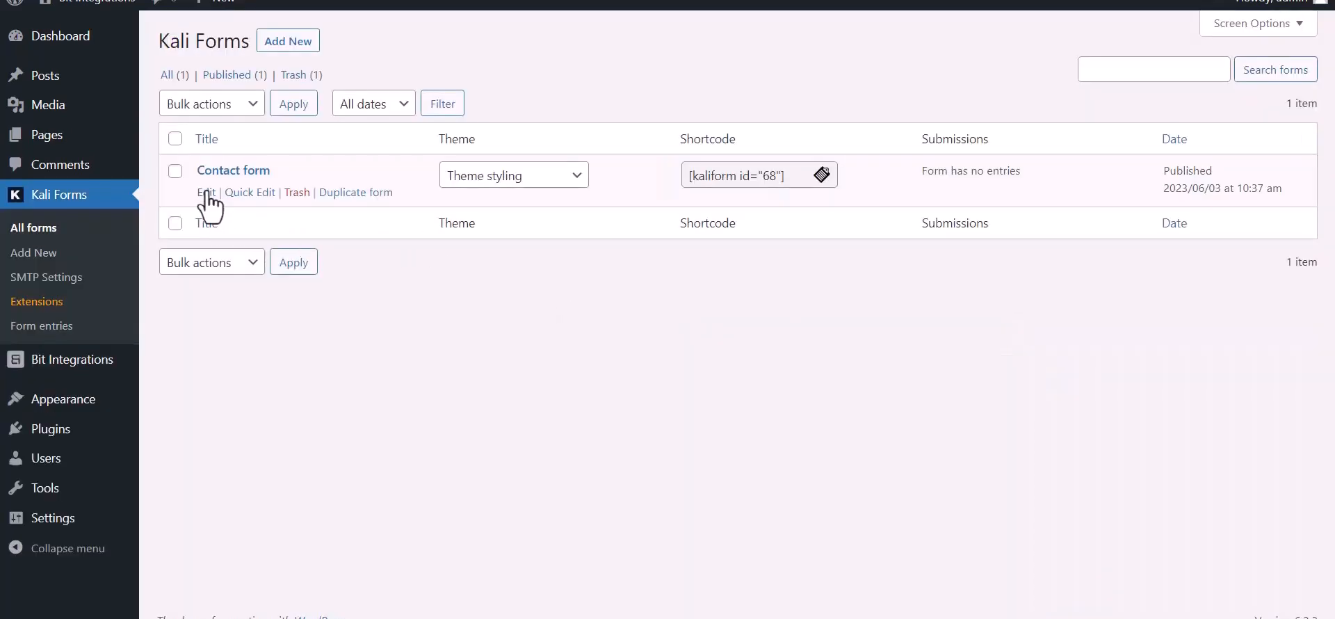
# Create a webhook named 'Bit Integration' in the Contact form's Web Hooks settings
pyautogui.click(207, 193)
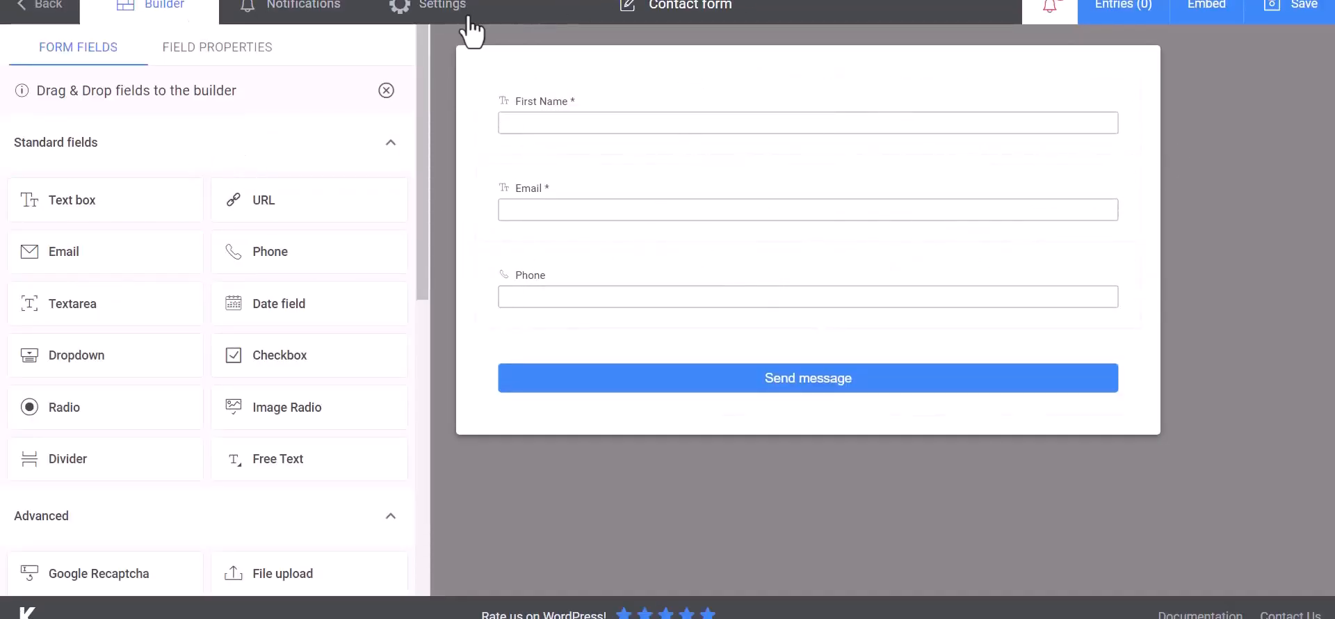
pyautogui.click(451, 15)
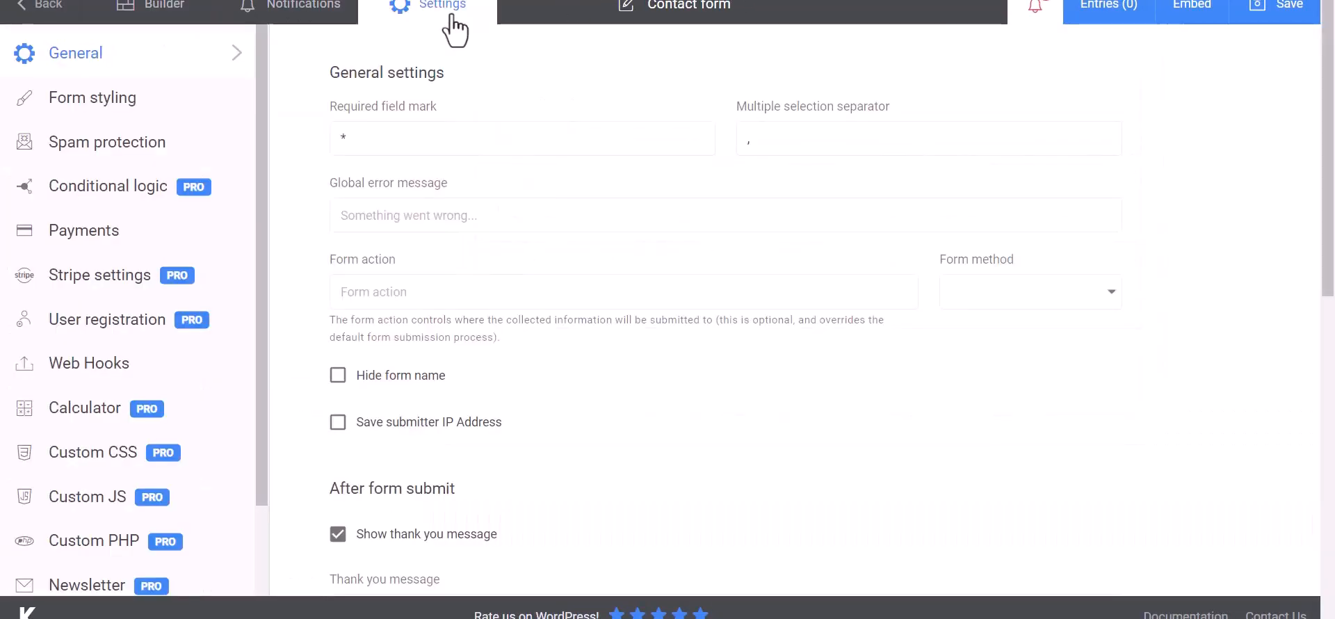
pyautogui.click(73, 369)
pyautogui.click(420, 141)
pyautogui.write('Bit Integrat')
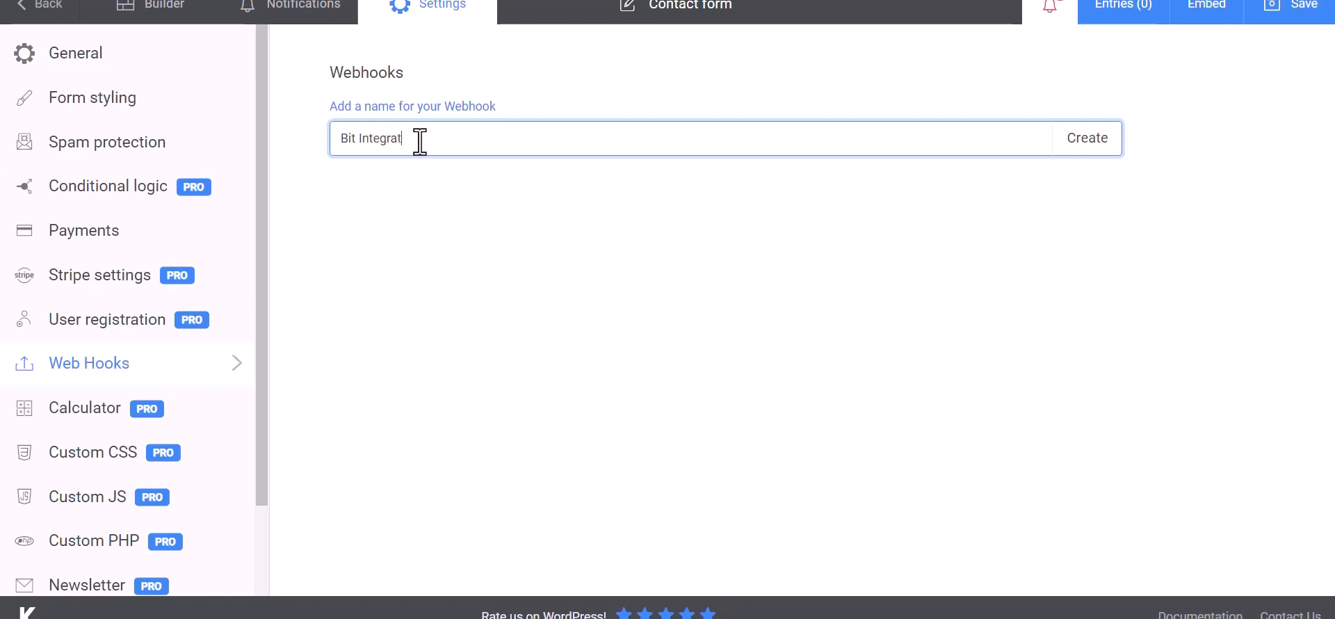
pyautogui.write('ions')
pyautogui.click(1088, 148)
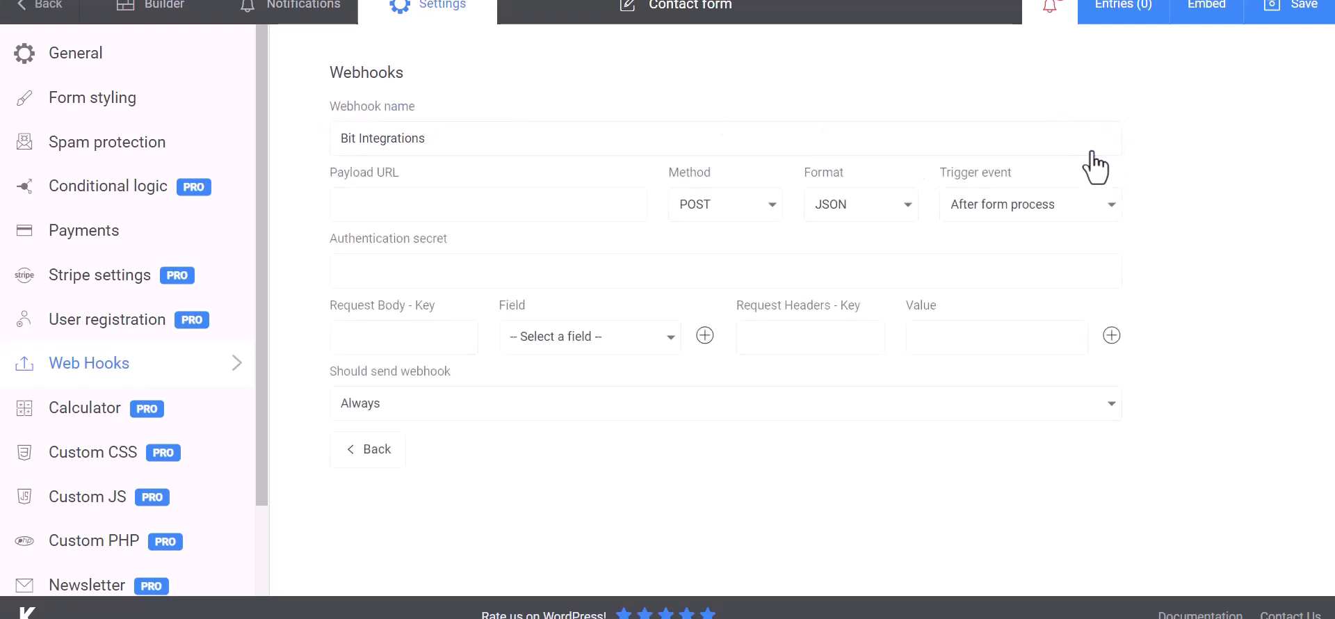
# Paste the webhook URL as Payload URL and map body key Name to First Name
pyautogui.click(420, 202)
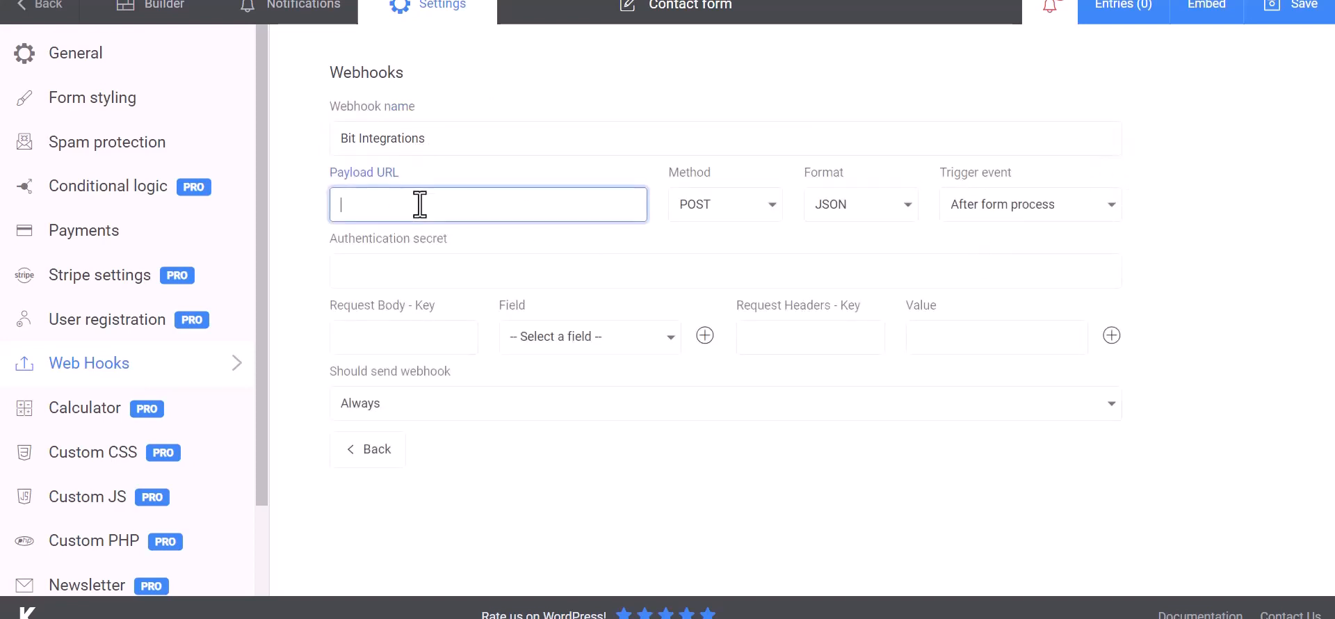
pyautogui.hotkey('ctrl', 'v')
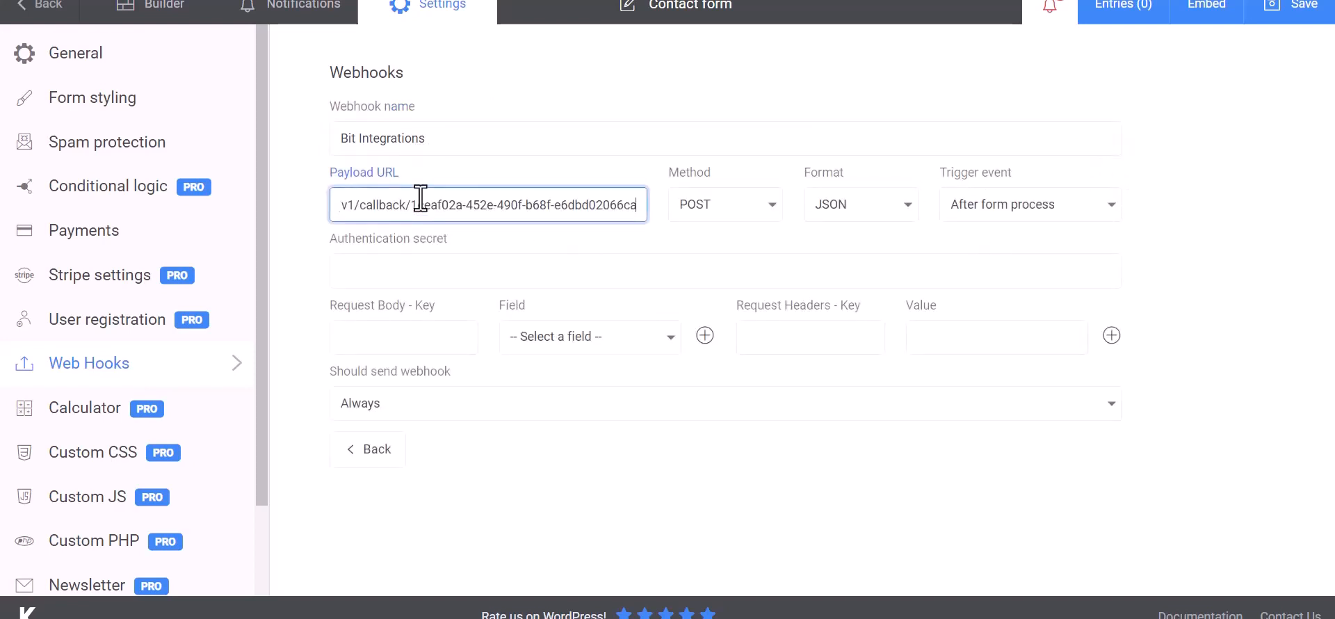
pyautogui.click(417, 336)
pyautogui.click(549, 339)
pyautogui.click(561, 367)
pyautogui.click(444, 341)
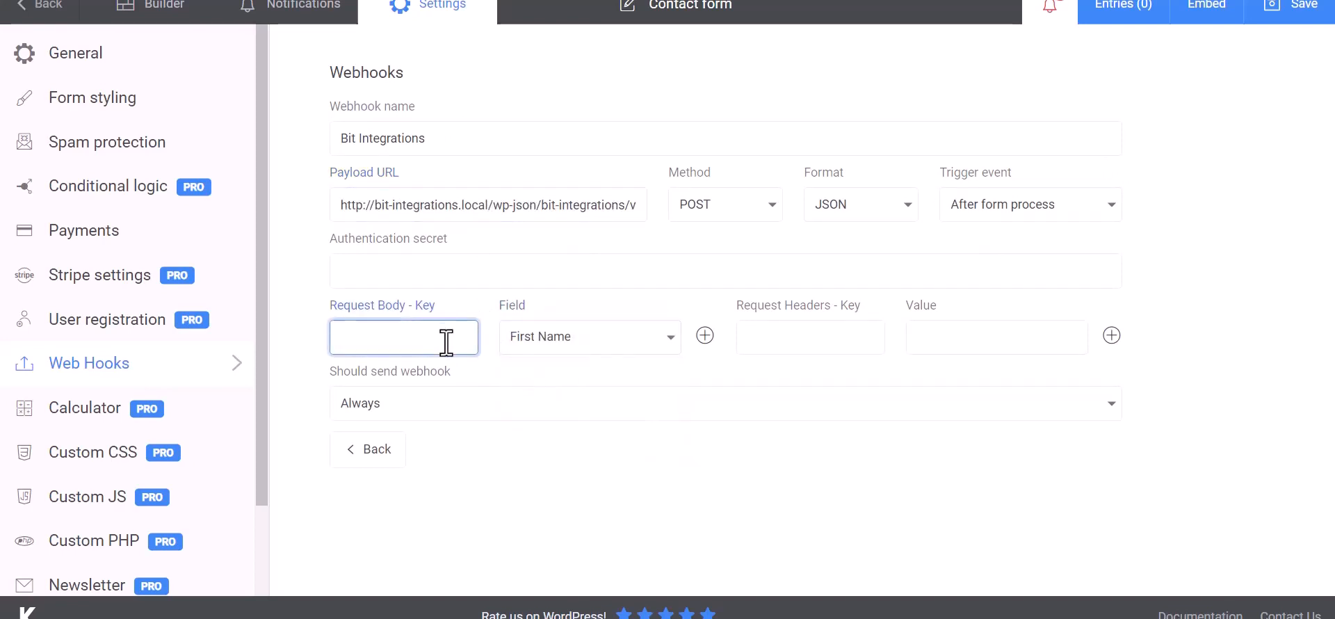
pyautogui.write('Name')
# Add a second body key Email mapped to the Email field
pyautogui.click(705, 336)
pyautogui.click(589, 381)
pyautogui.click(534, 447)
pyautogui.click(445, 384)
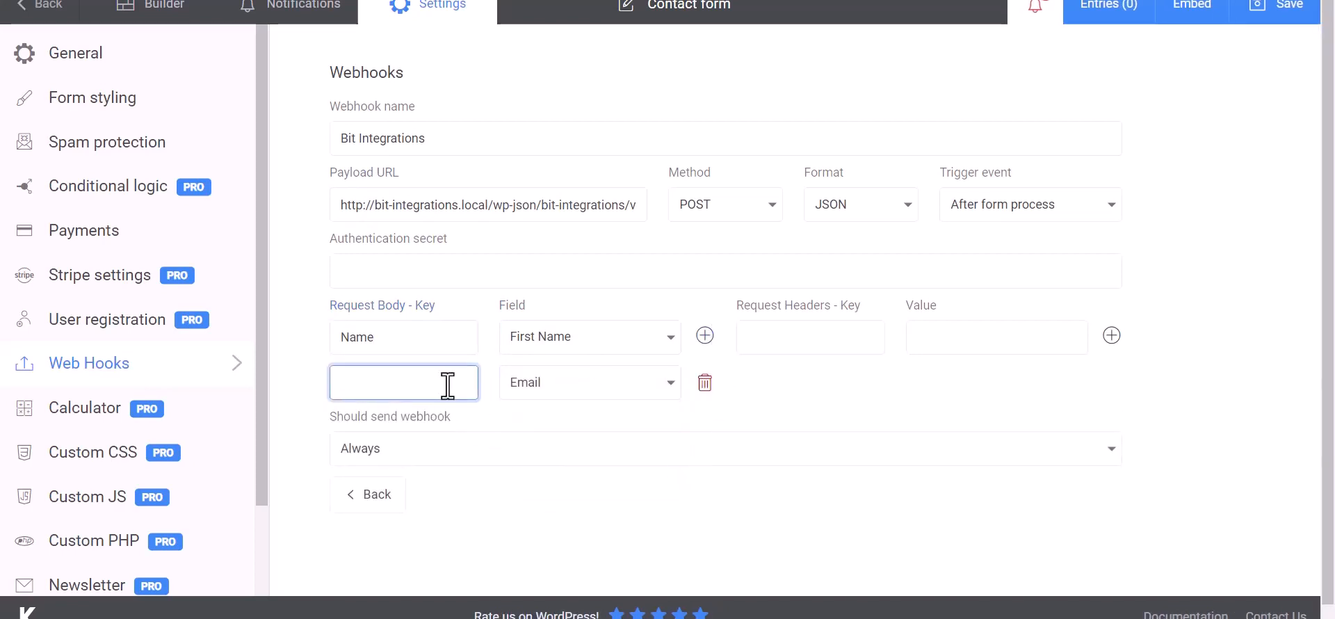
pyautogui.write('Email')
# Add a third body key Phone mapped to the Phone field and save the form
pyautogui.click(705, 336)
pyautogui.click(588, 432)
pyautogui.click(545, 520)
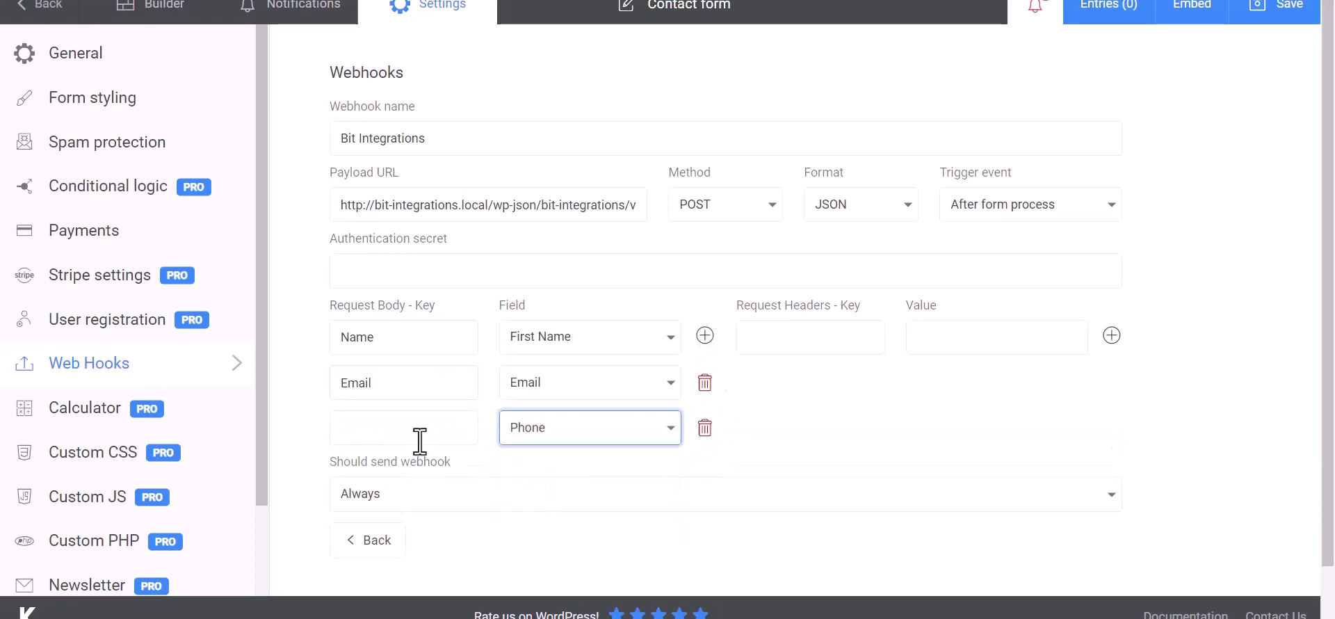
pyautogui.click(417, 440)
pyautogui.write('Phone')
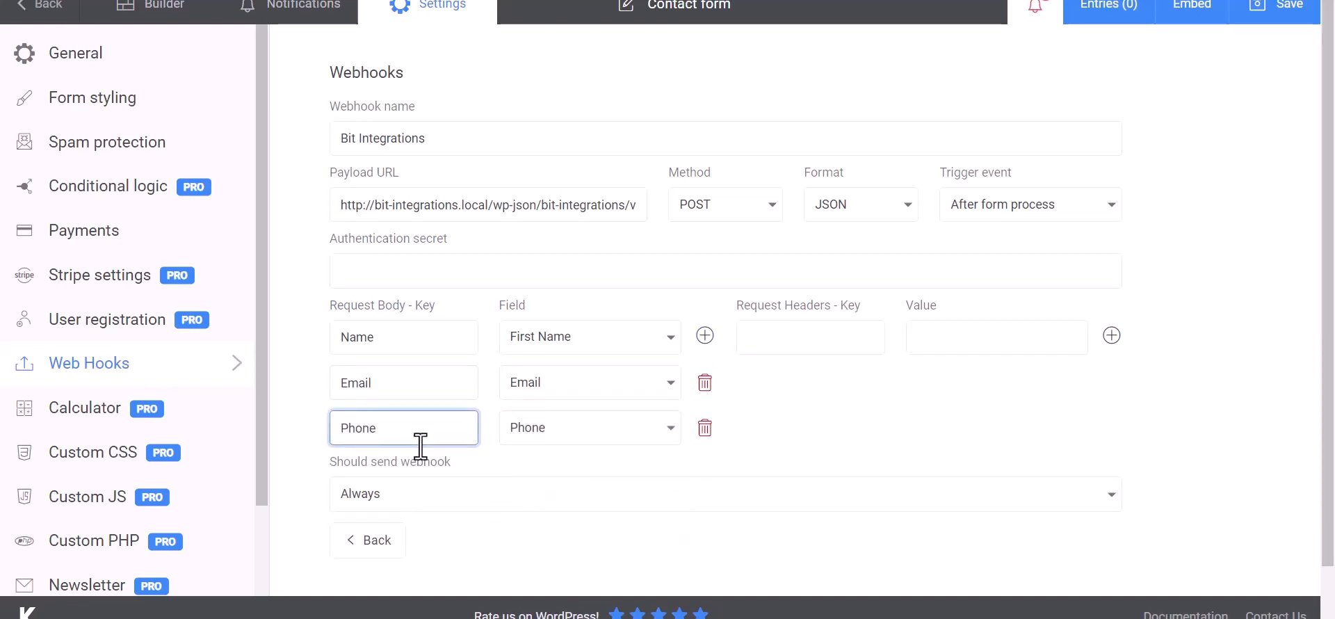
pyautogui.click(890, 398)
pyautogui.scroll(-1, 840, 396)
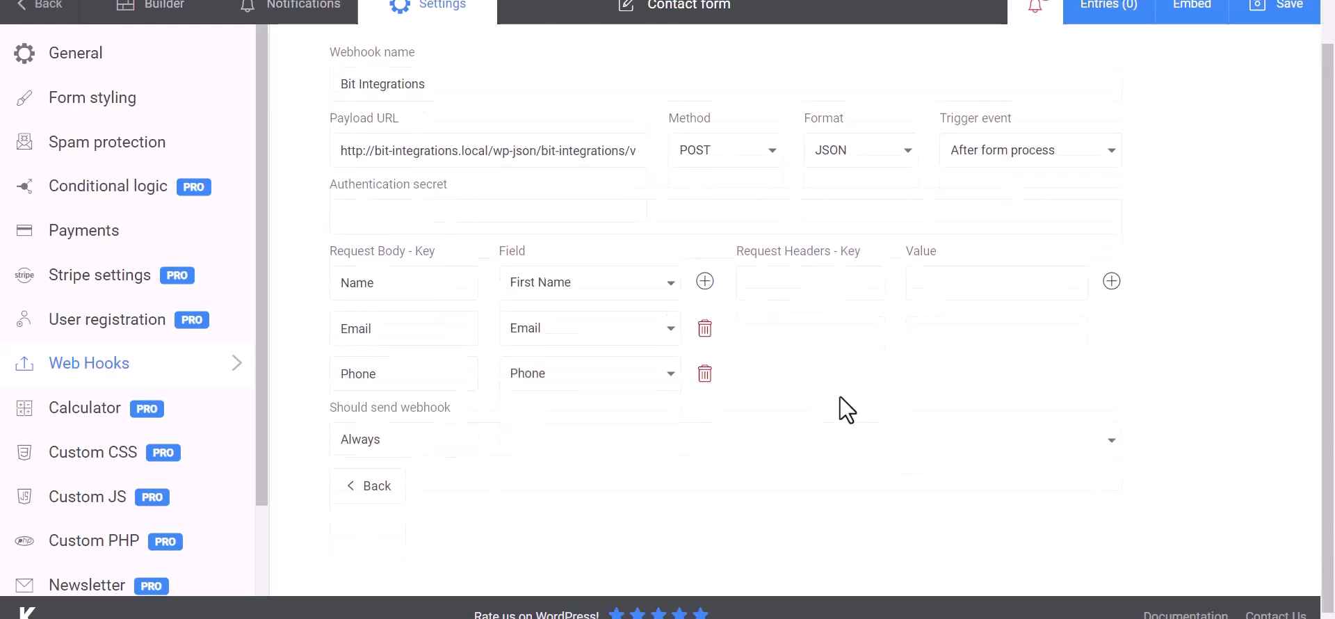
pyautogui.click(1283, 14)
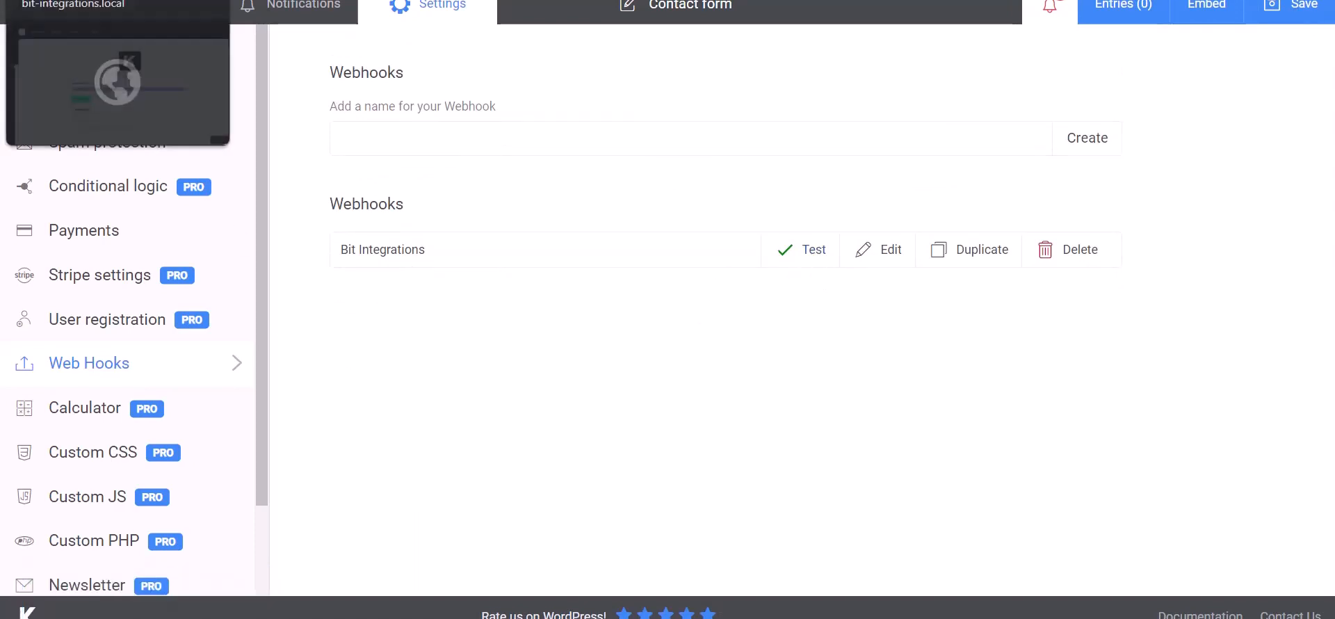
# Back in Bit Integrations, review the fetched data and choose WhatsApp as the action
pyautogui.click(76, 0)
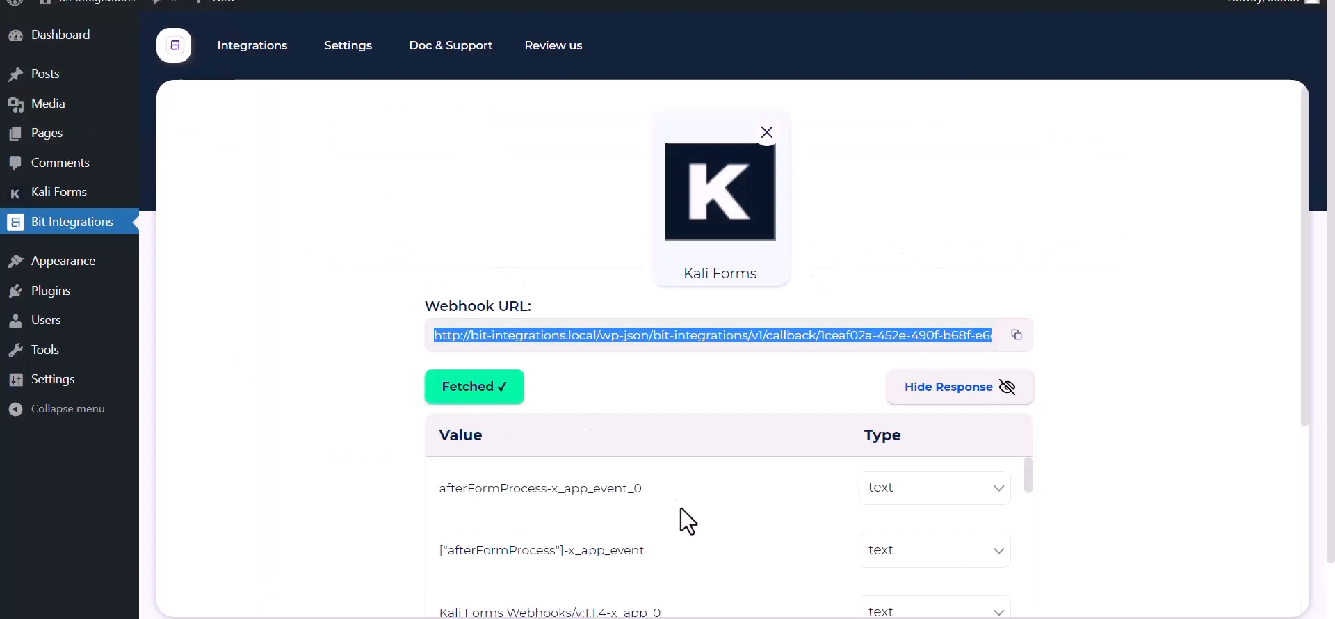
pyautogui.scroll(-15, 678, 511)
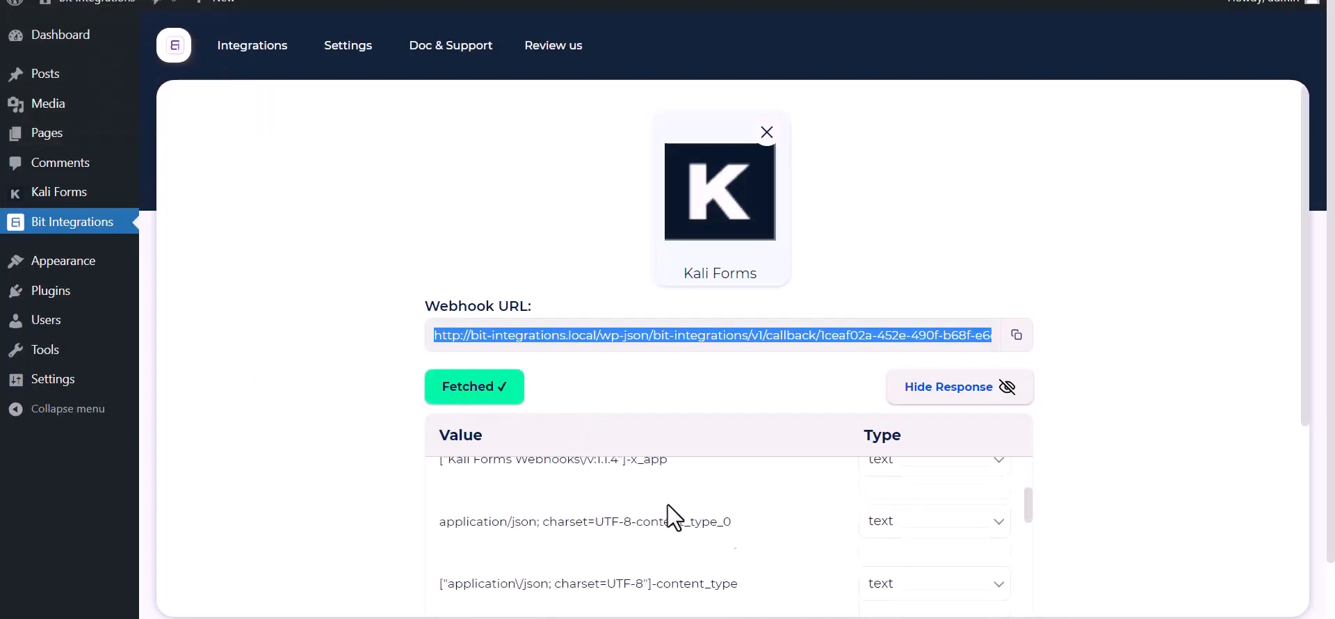
pyautogui.scroll(-3, 584, 561)
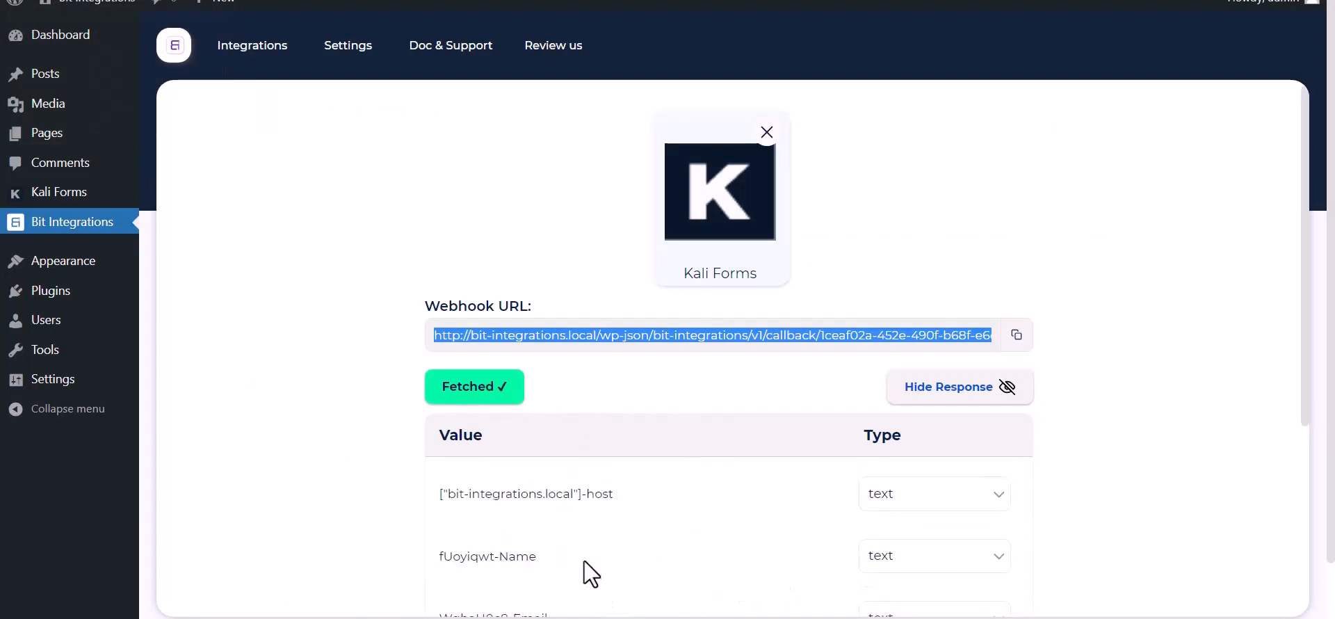
pyautogui.scroll(-5, 321, 487)
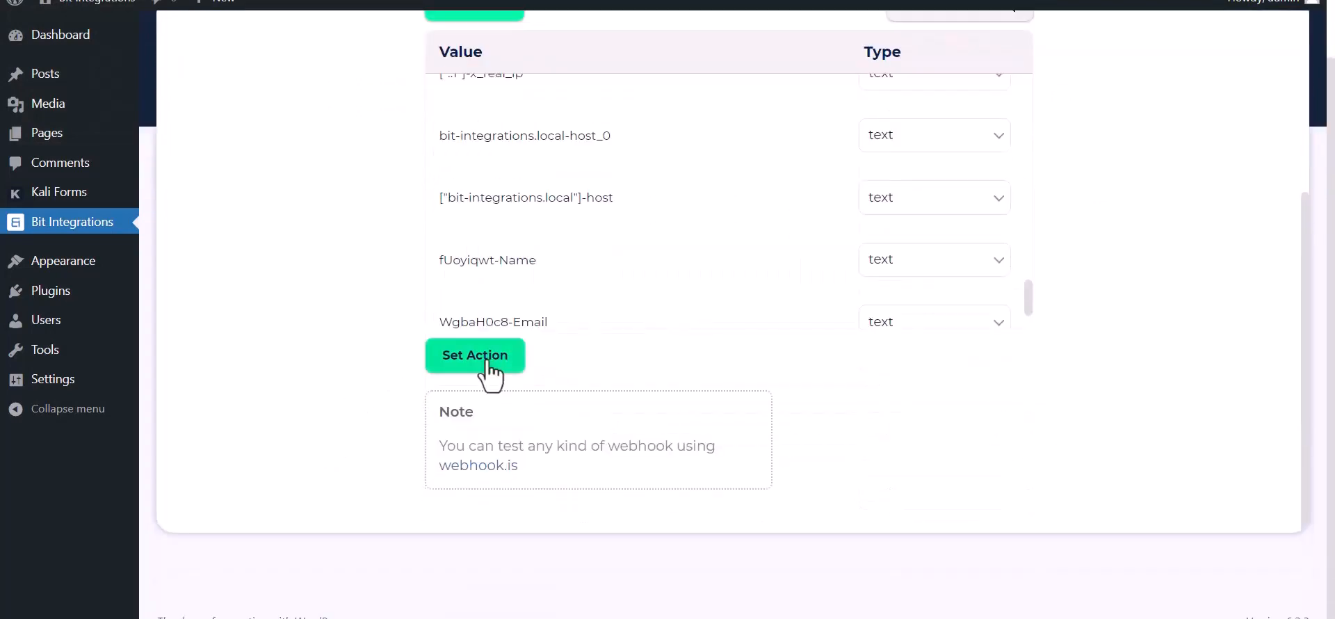
pyautogui.click(486, 363)
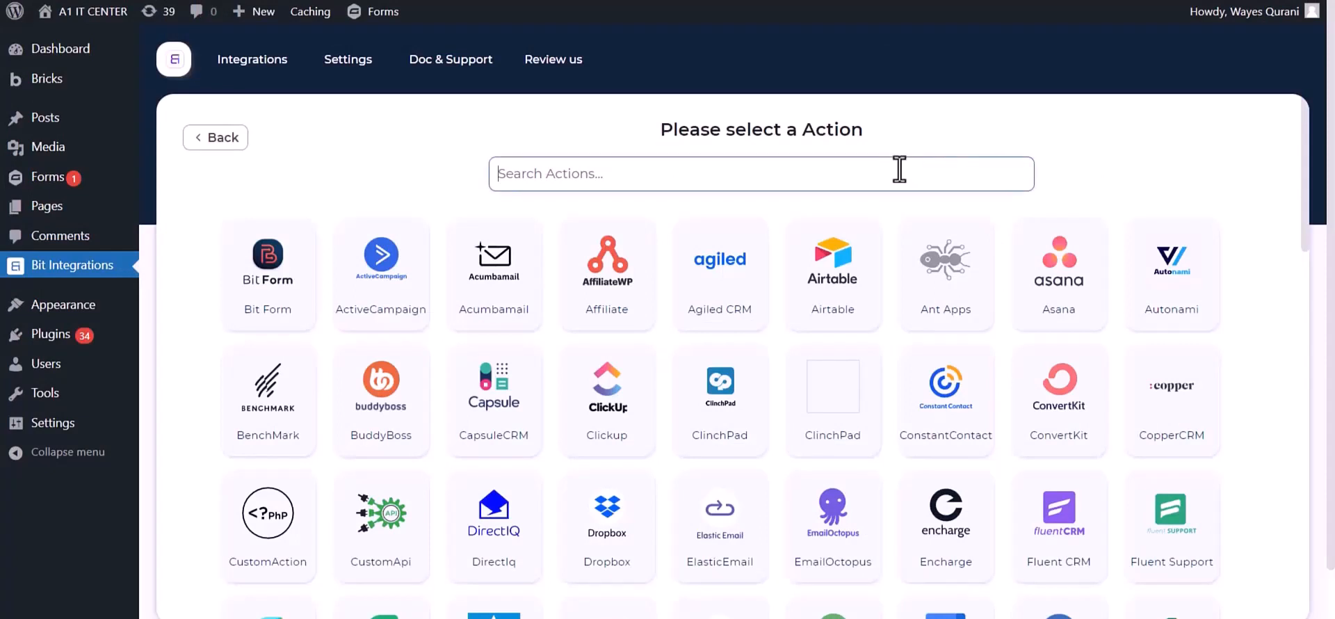
pyautogui.write('Whatsapp')
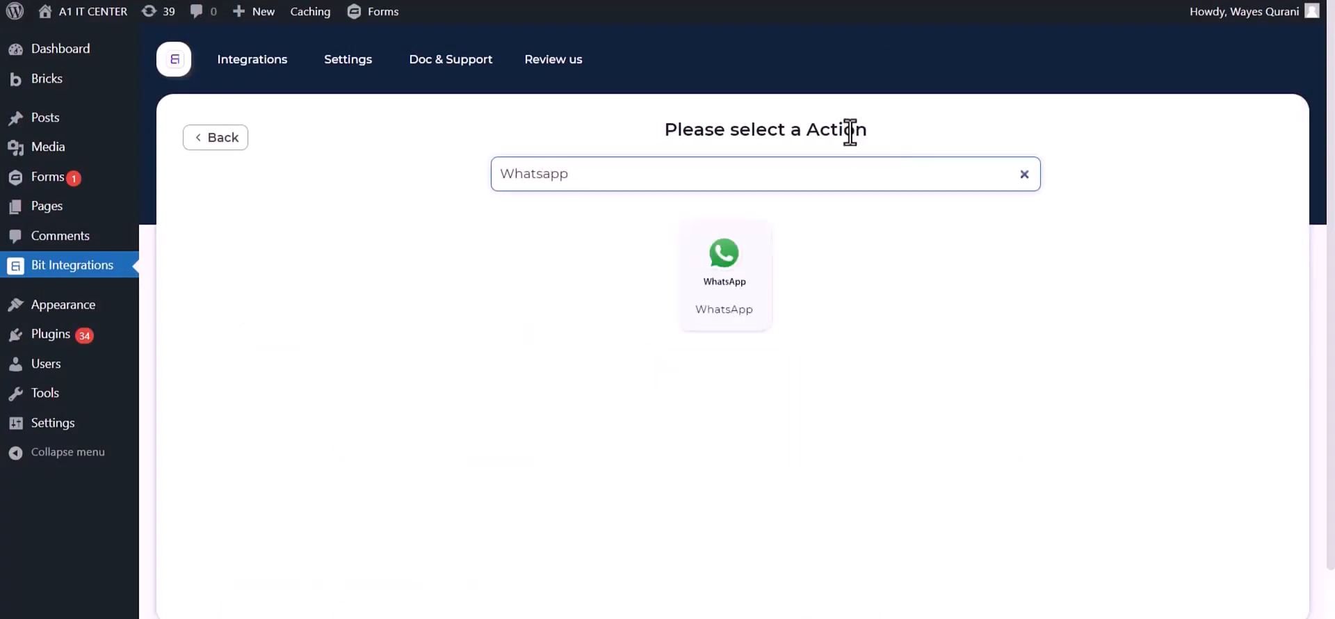
pyautogui.click(732, 281)
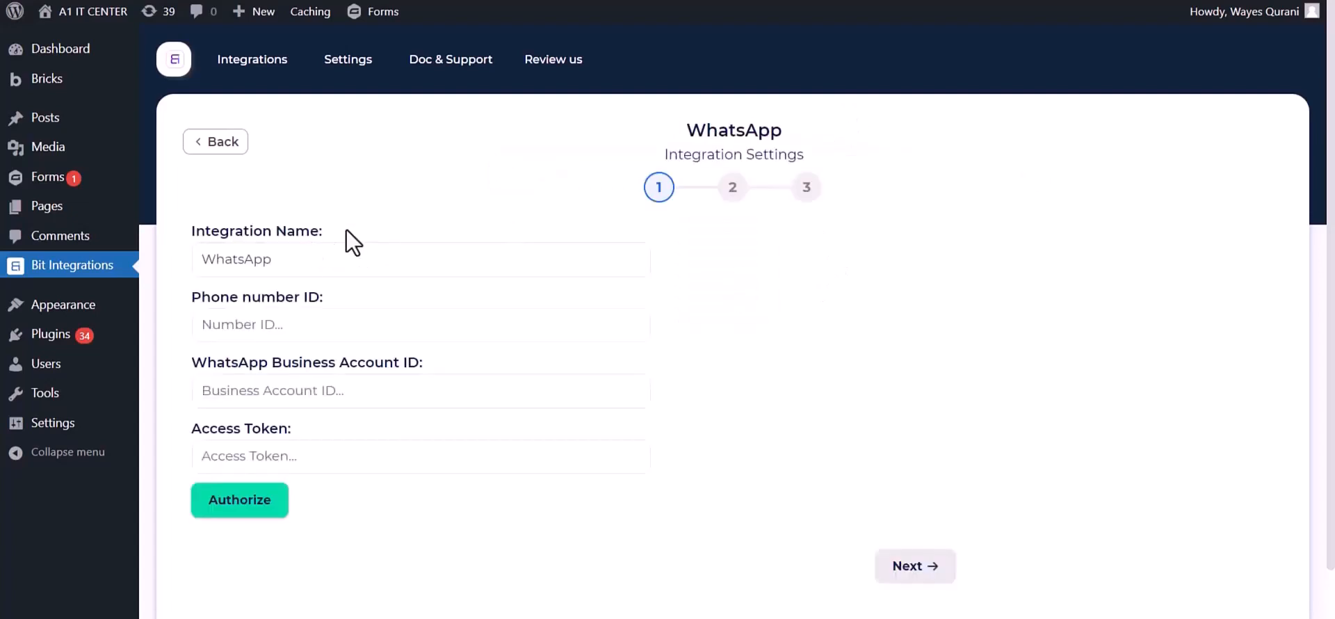
# Review the WhatsApp settings: name, phone number ID, business account ID and access token
pyautogui.moveTo(346, 230); pyautogui.dragTo(185, 226)
pyautogui.moveTo(289, 262); pyautogui.dragTo(199, 262)
pyautogui.moveTo(189, 301); pyautogui.dragTo(327, 301)
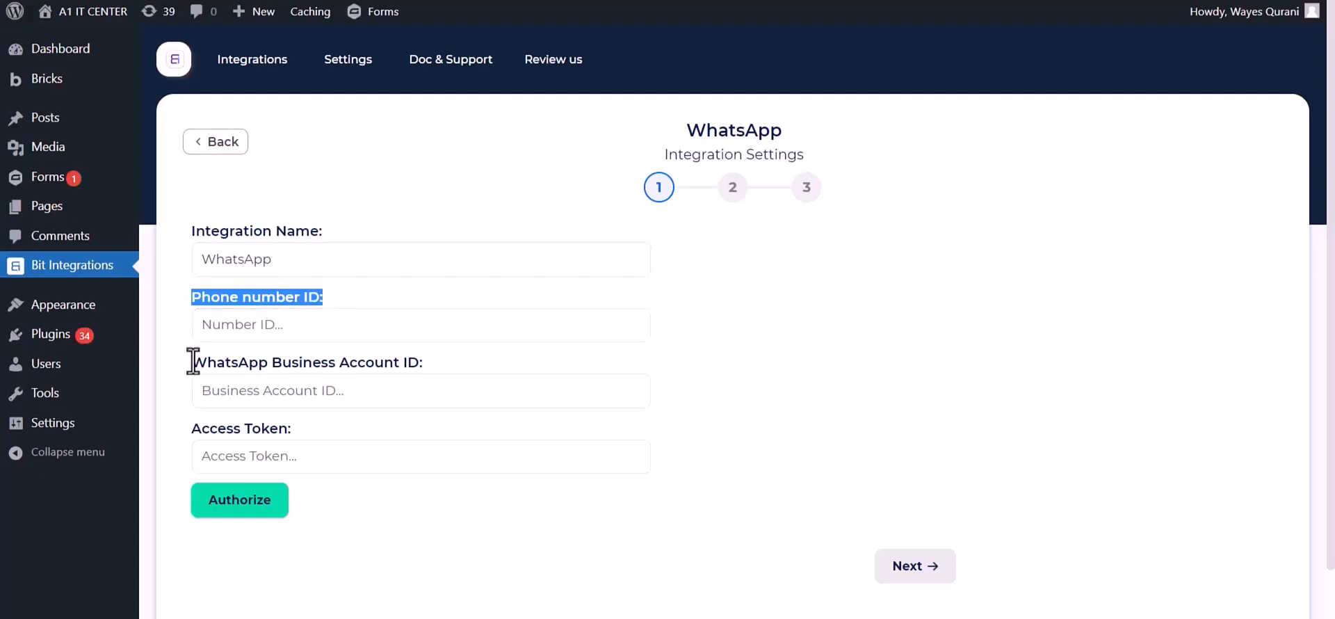
pyautogui.moveTo(193, 361); pyautogui.dragTo(418, 359)
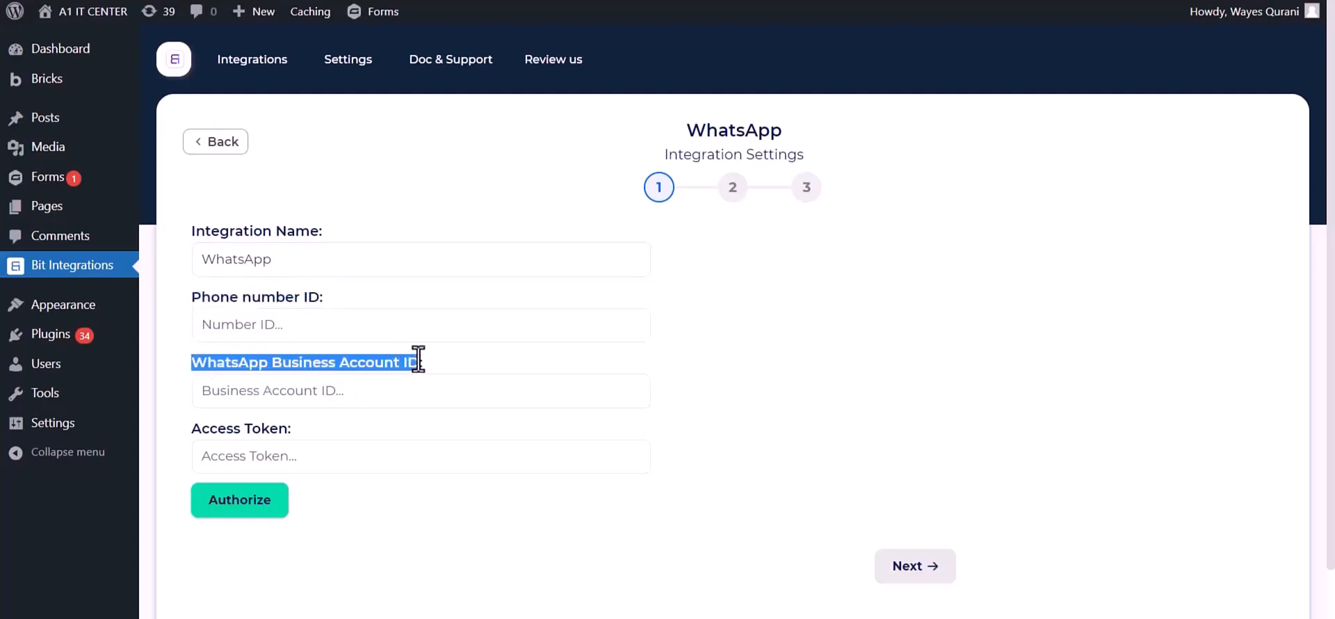
pyautogui.moveTo(191, 426); pyautogui.dragTo(315, 428)
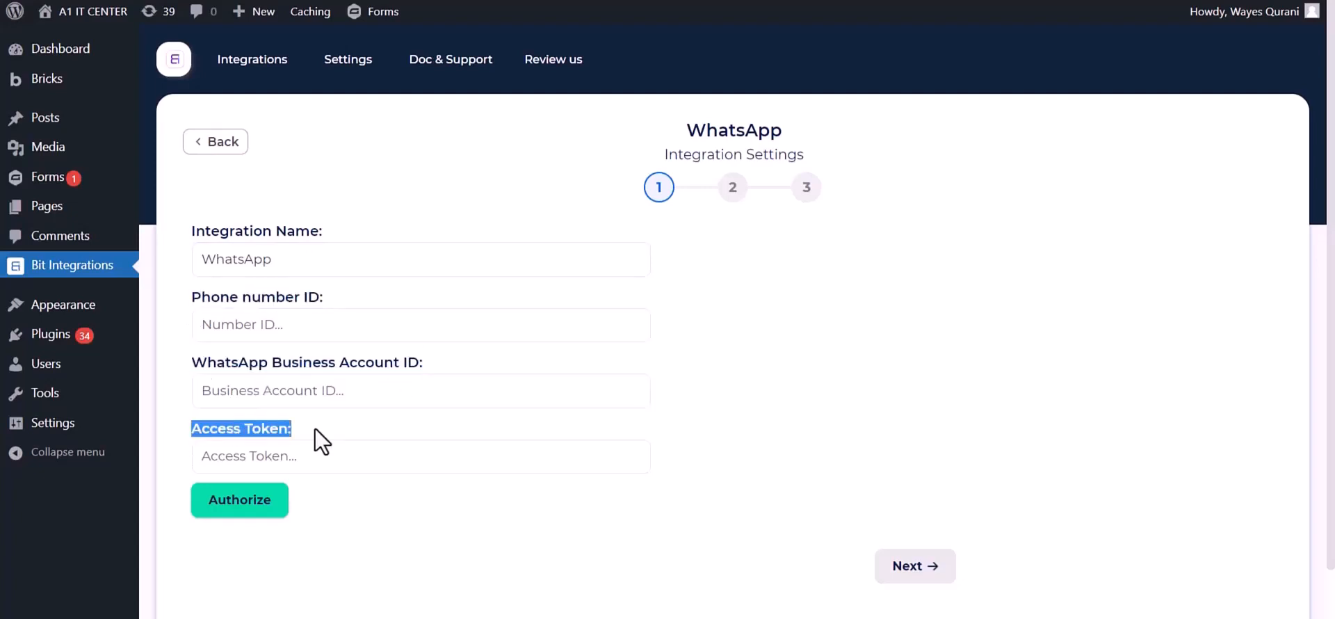
pyautogui.click(420, 511)
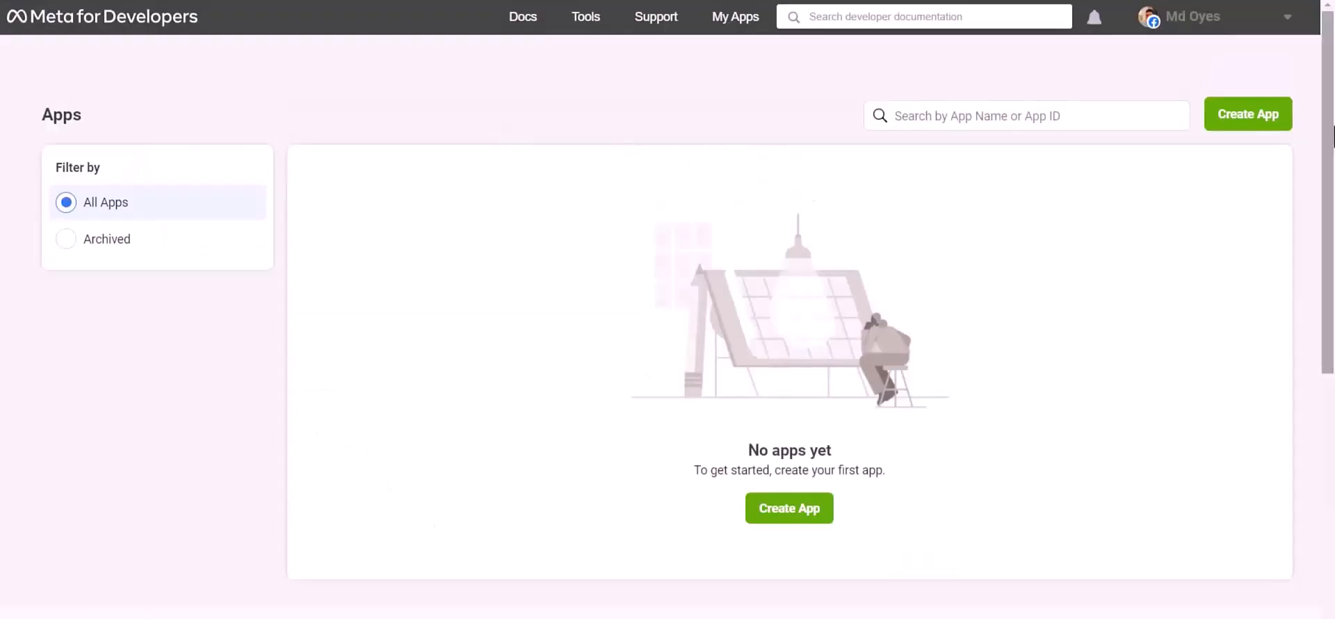
# Start a new Meta app with use case Other and app type Business
pyautogui.click(1267, 118)
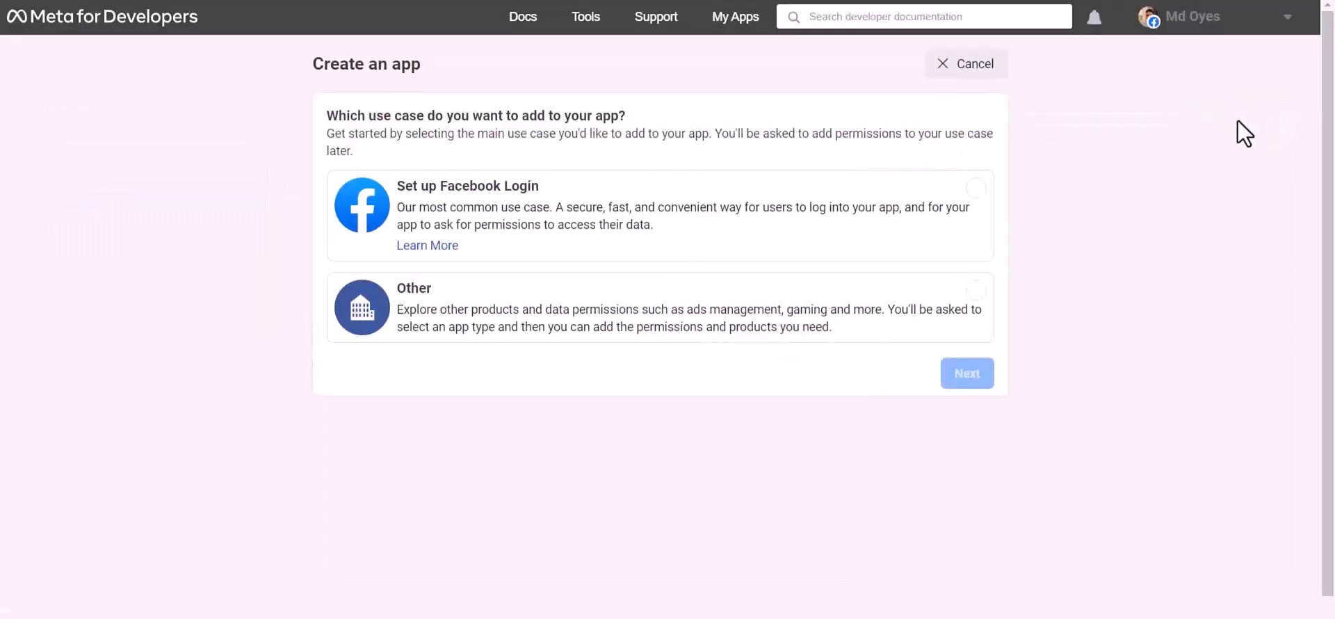
pyautogui.click(694, 317)
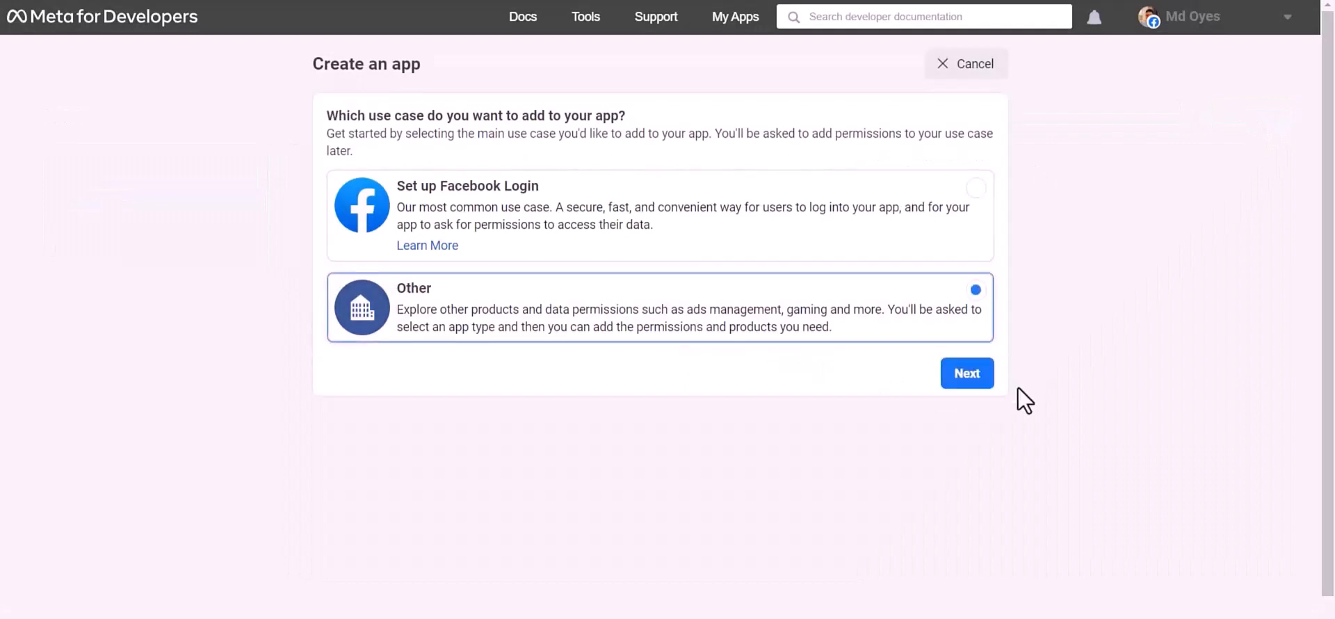
pyautogui.click(974, 381)
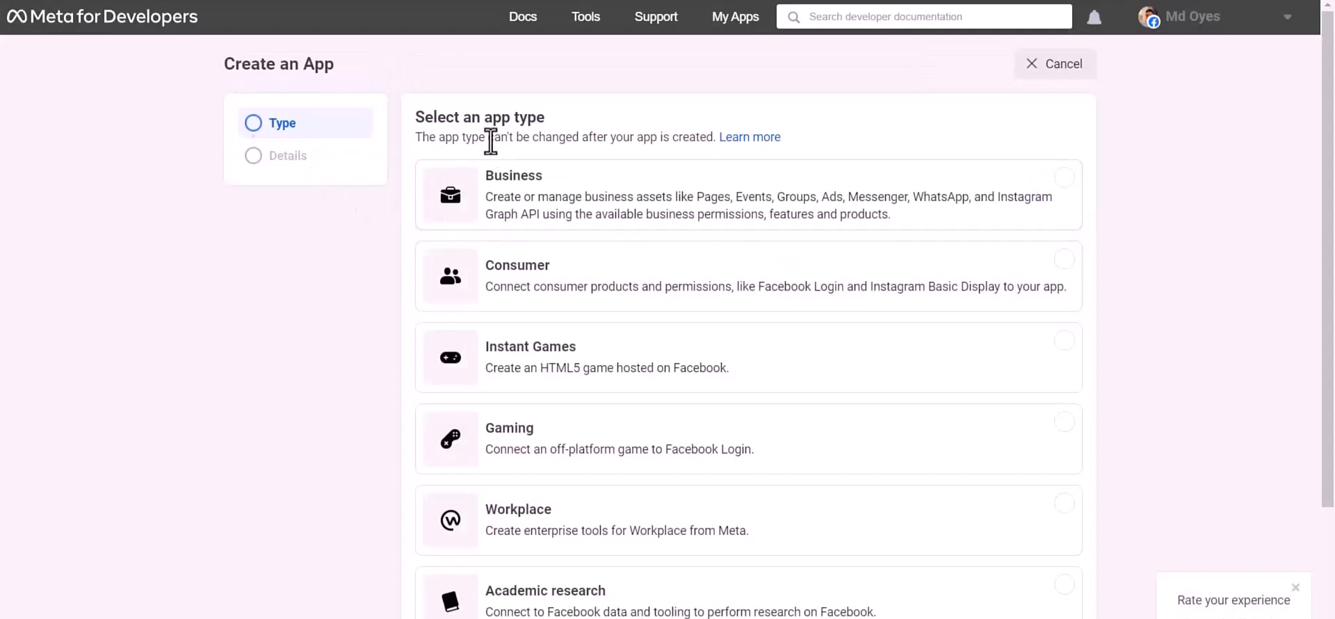
pyautogui.click(847, 210)
pyautogui.scroll(-3, 953, 208)
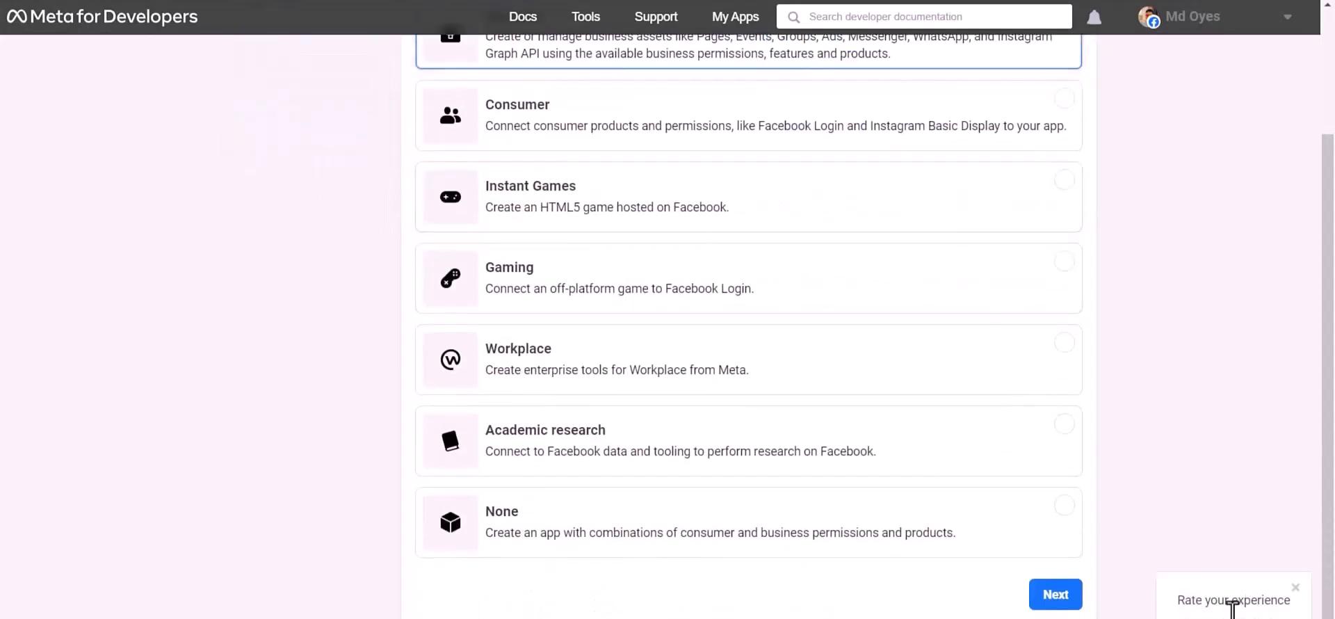
pyautogui.click(1055, 595)
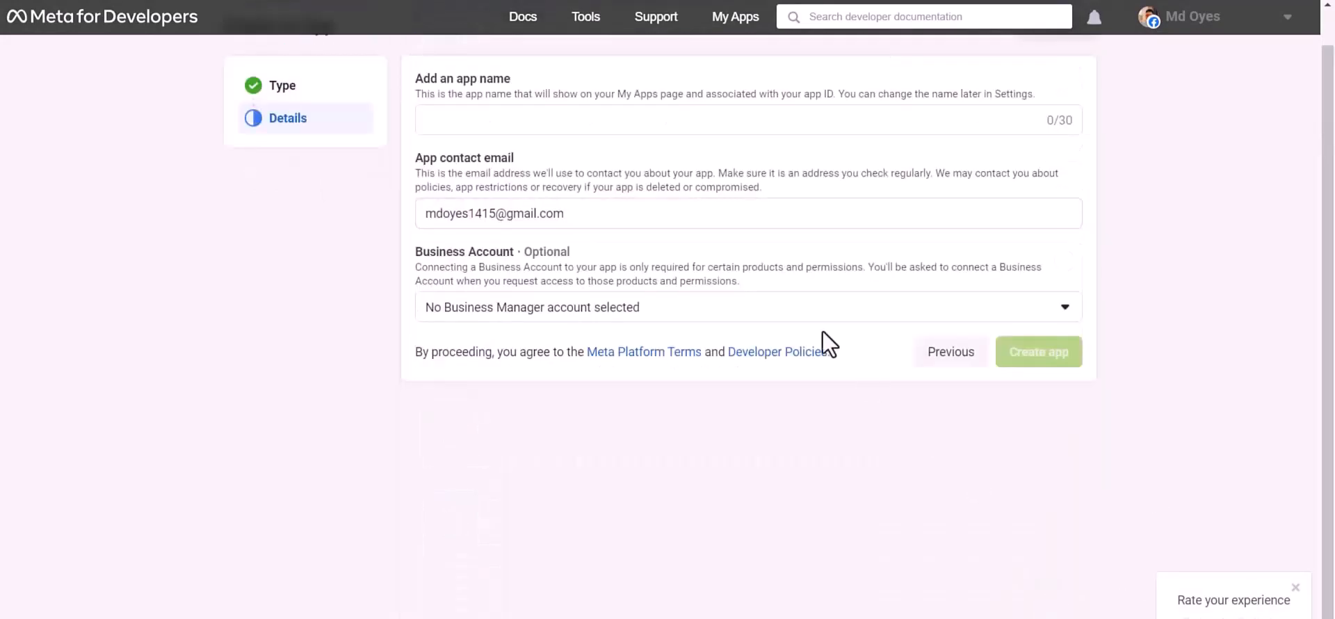
# Name the app 'Bit Integrations', create it and confirm the account password
pyautogui.click(540, 119)
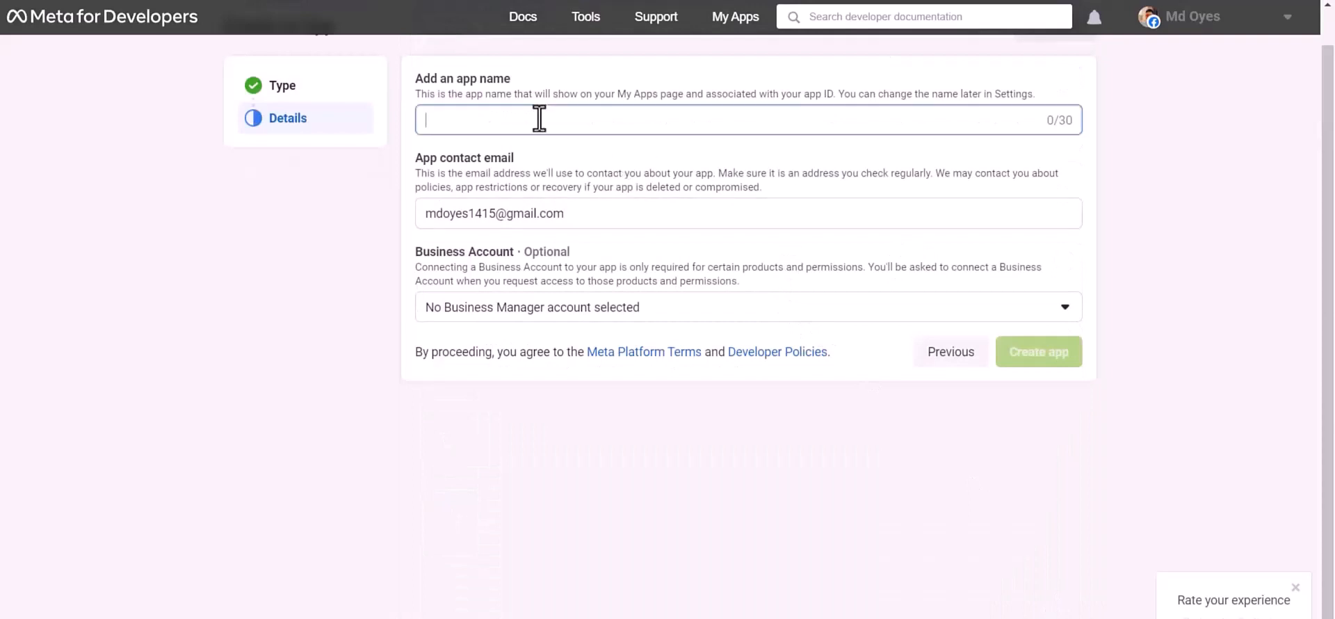
pyautogui.write('Bit I')
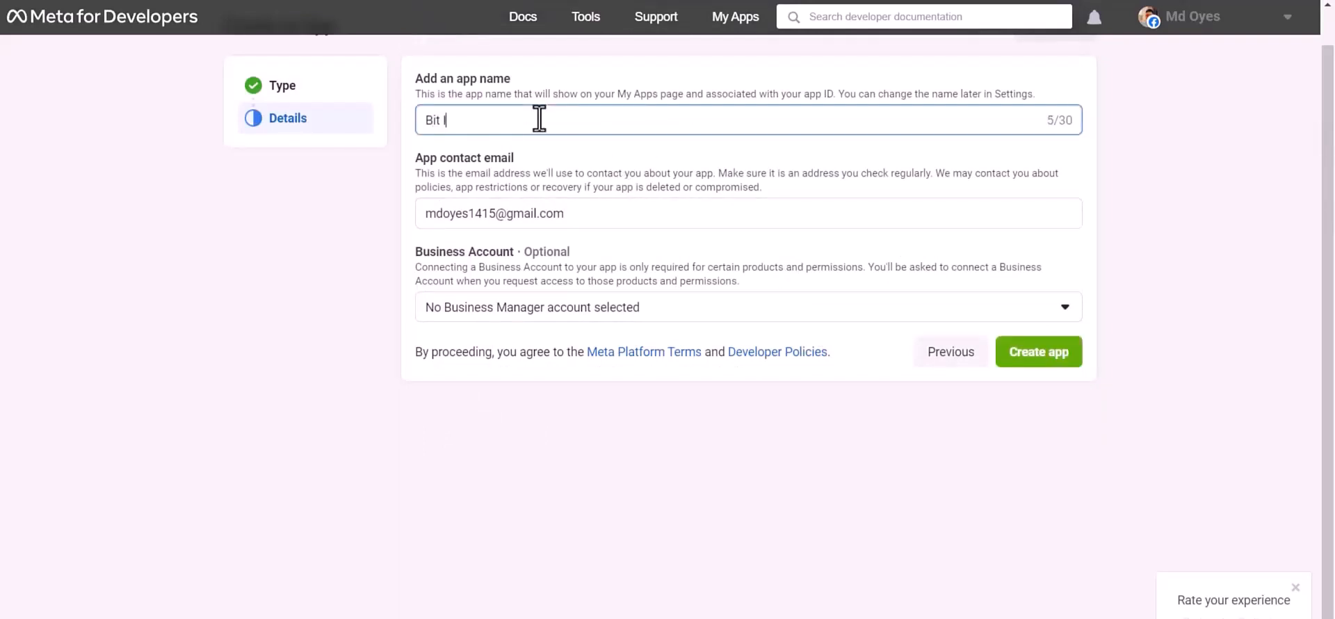
pyautogui.write('ntegrations')
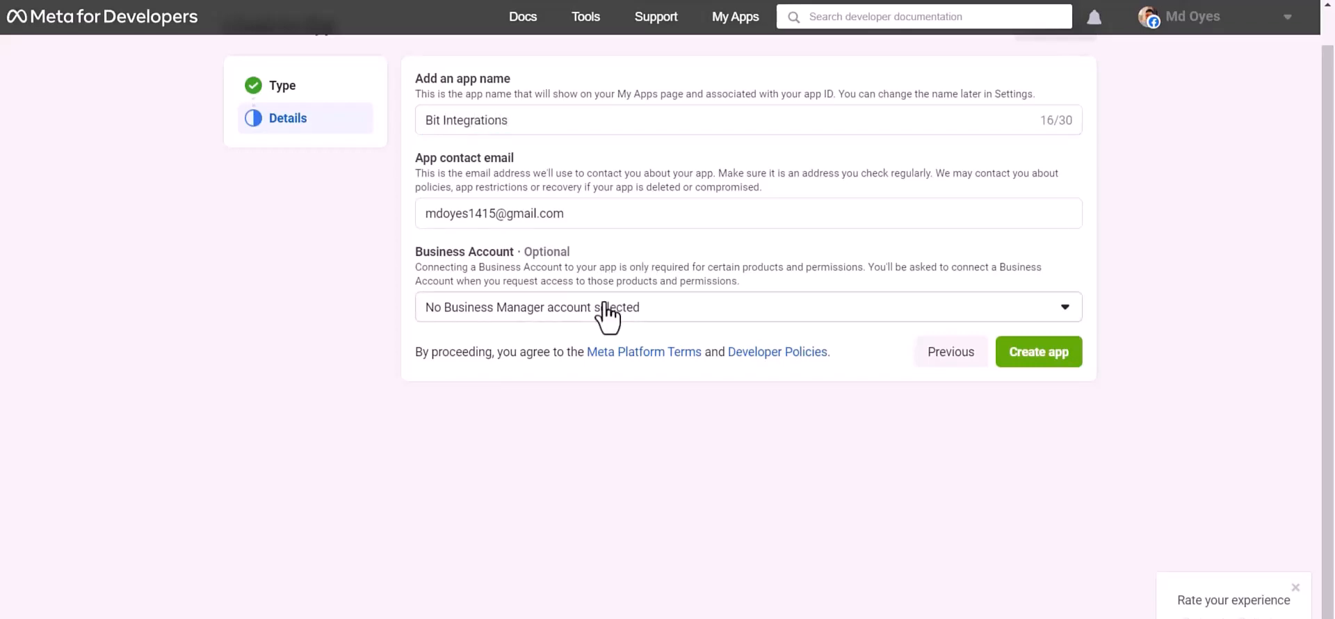
pyautogui.click(1039, 353)
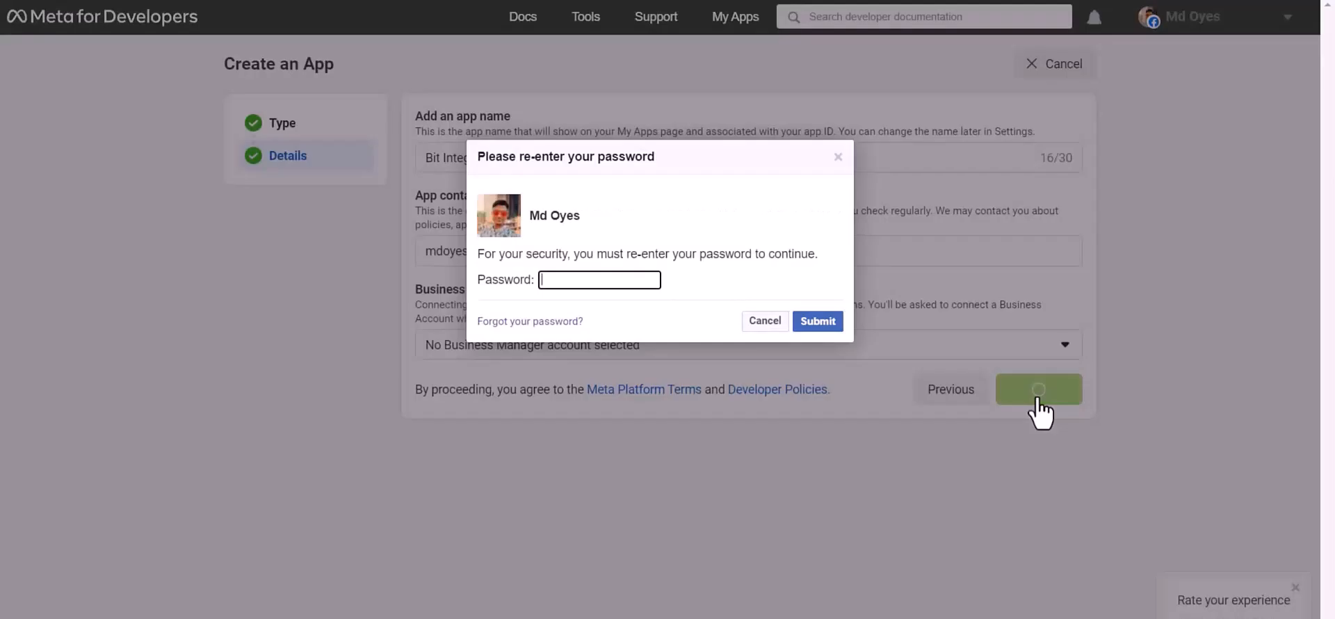
pyautogui.click(619, 279)
pyautogui.click(634, 327)
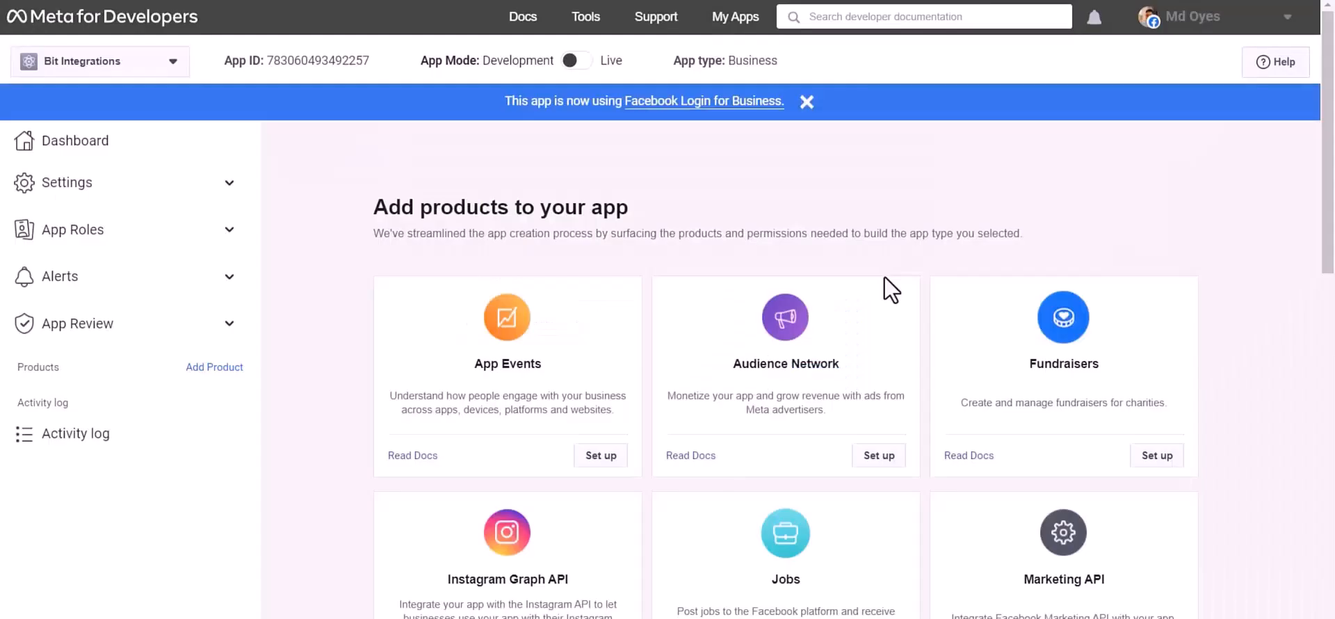
pyautogui.scroll(-7, 723, 164)
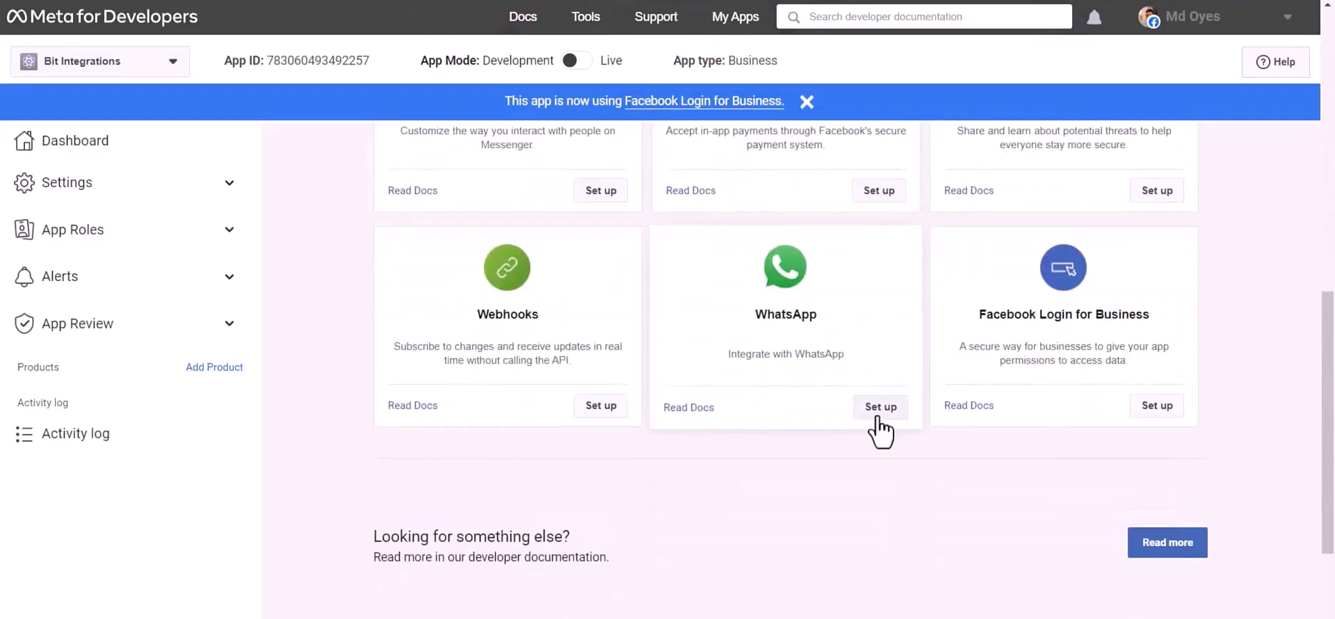
# Set up WhatsApp on the app under Test Business and go to Getting started
pyautogui.click(878, 408)
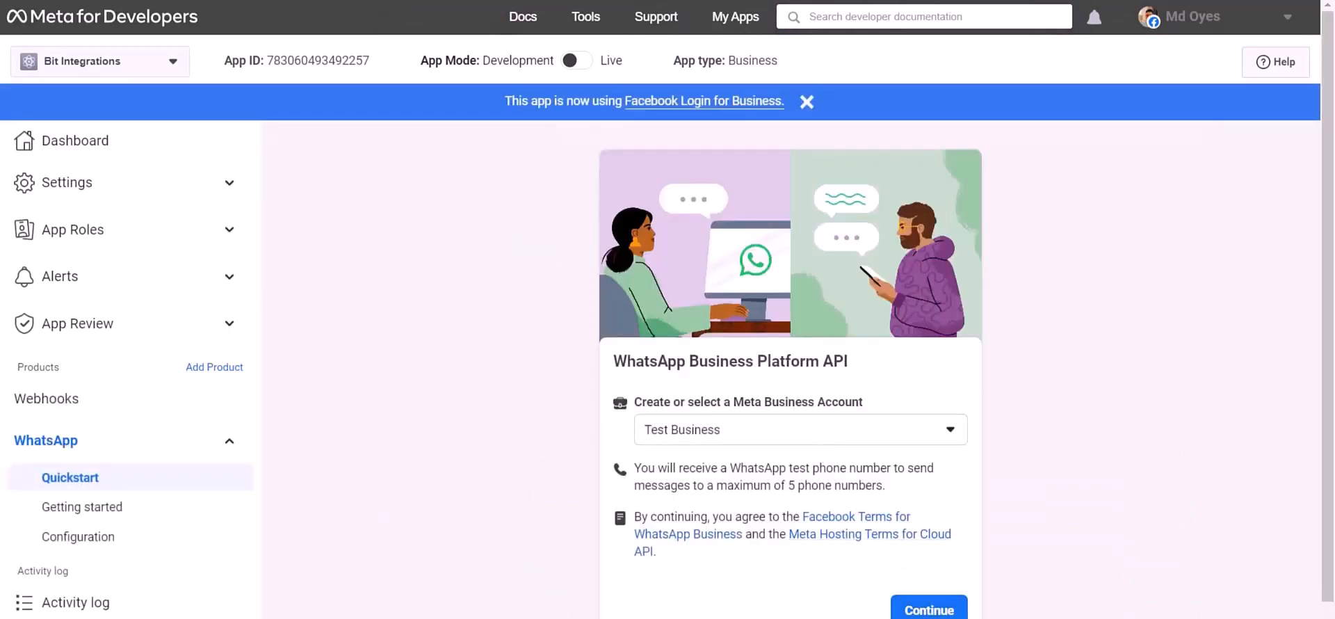
pyautogui.click(929, 610)
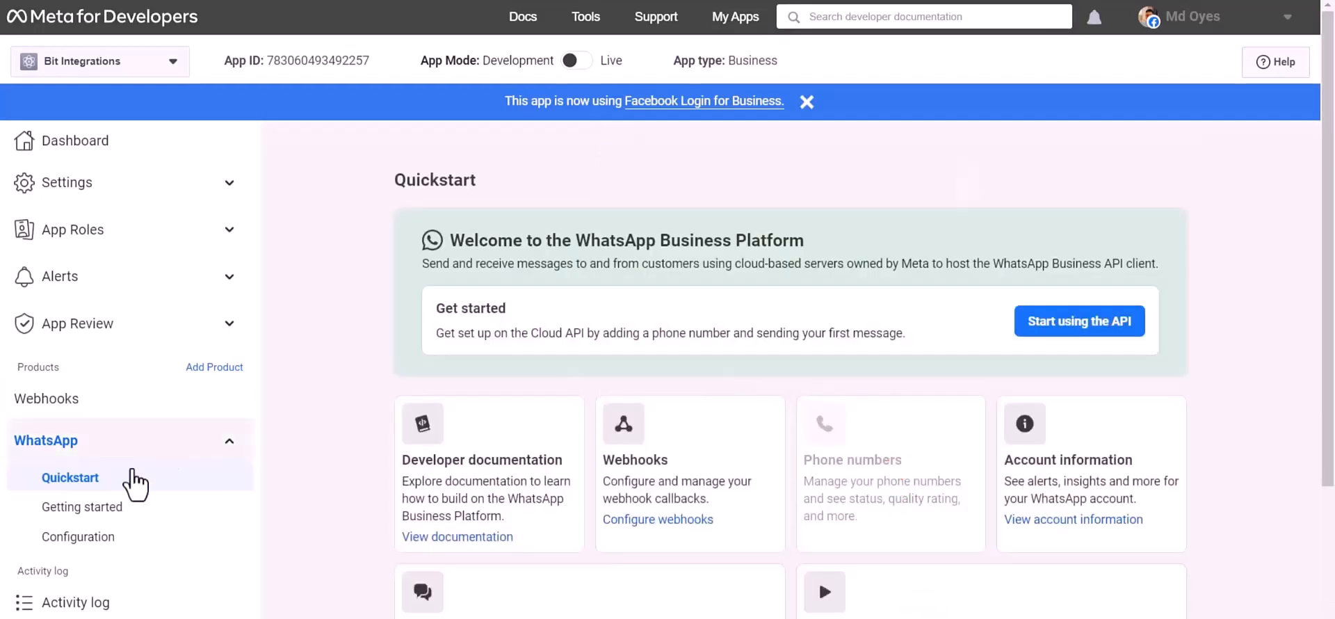
pyautogui.click(123, 513)
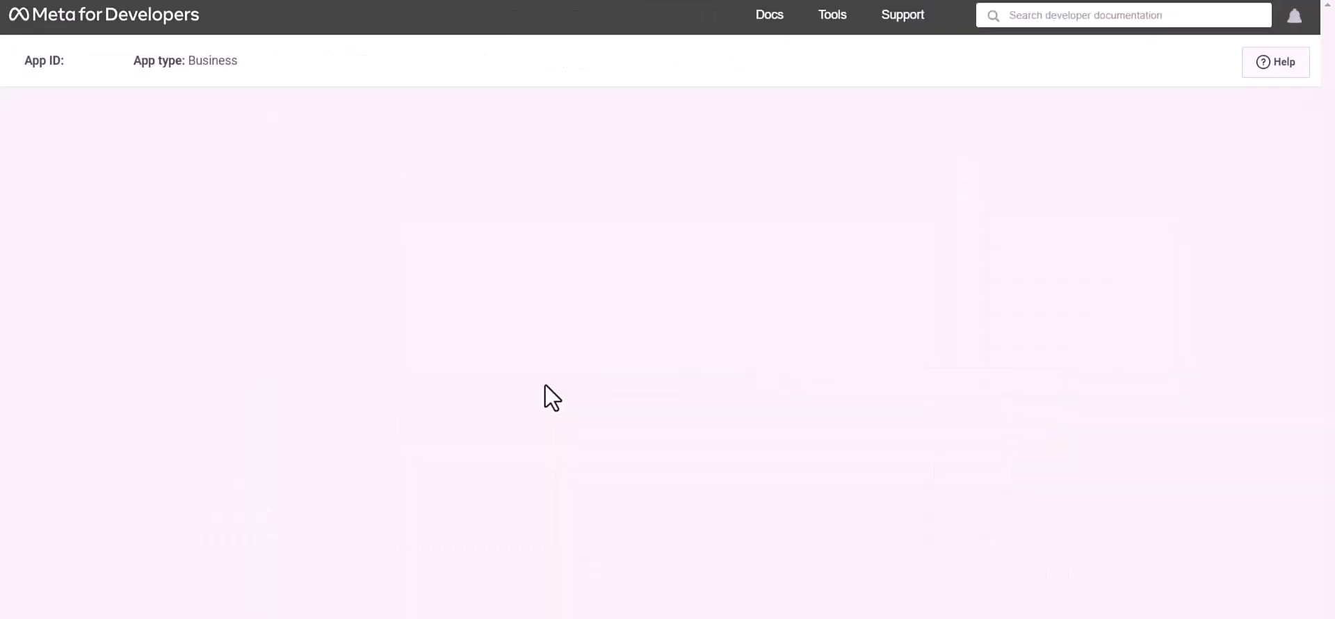
# Copy the test number's Phone number ID into the integration's Phone number ID field
pyautogui.scroll(-1, 574, 352)
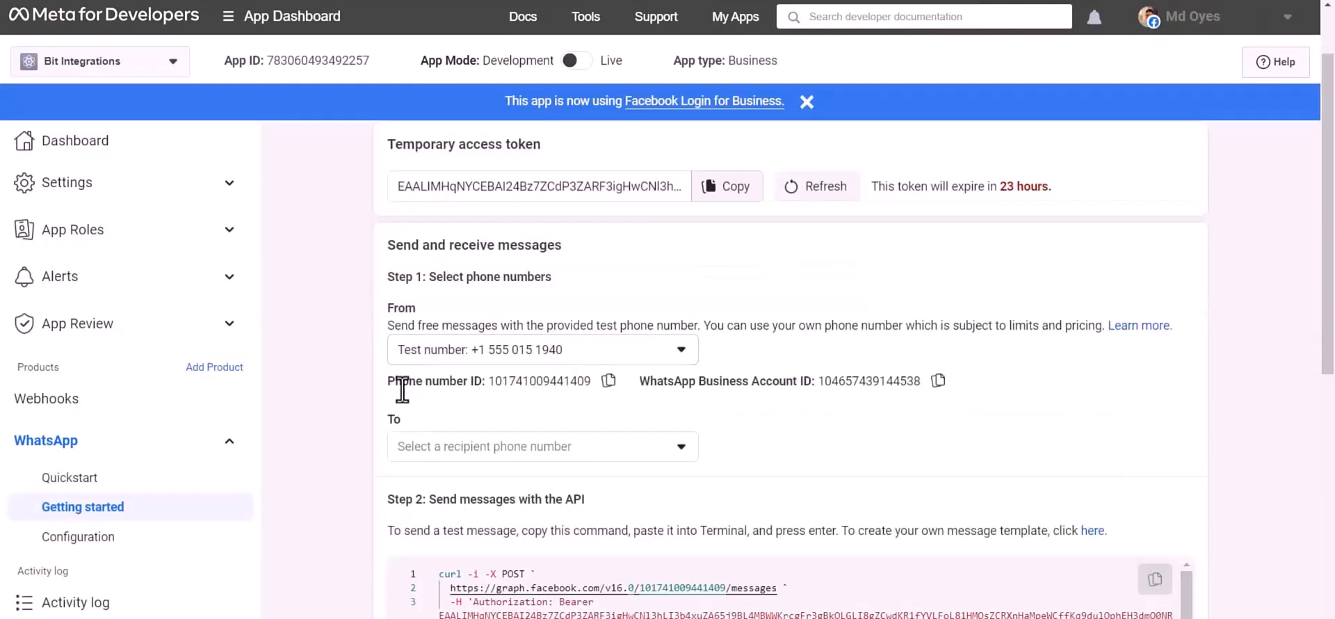
pyautogui.moveTo(384, 382); pyautogui.dragTo(481, 384)
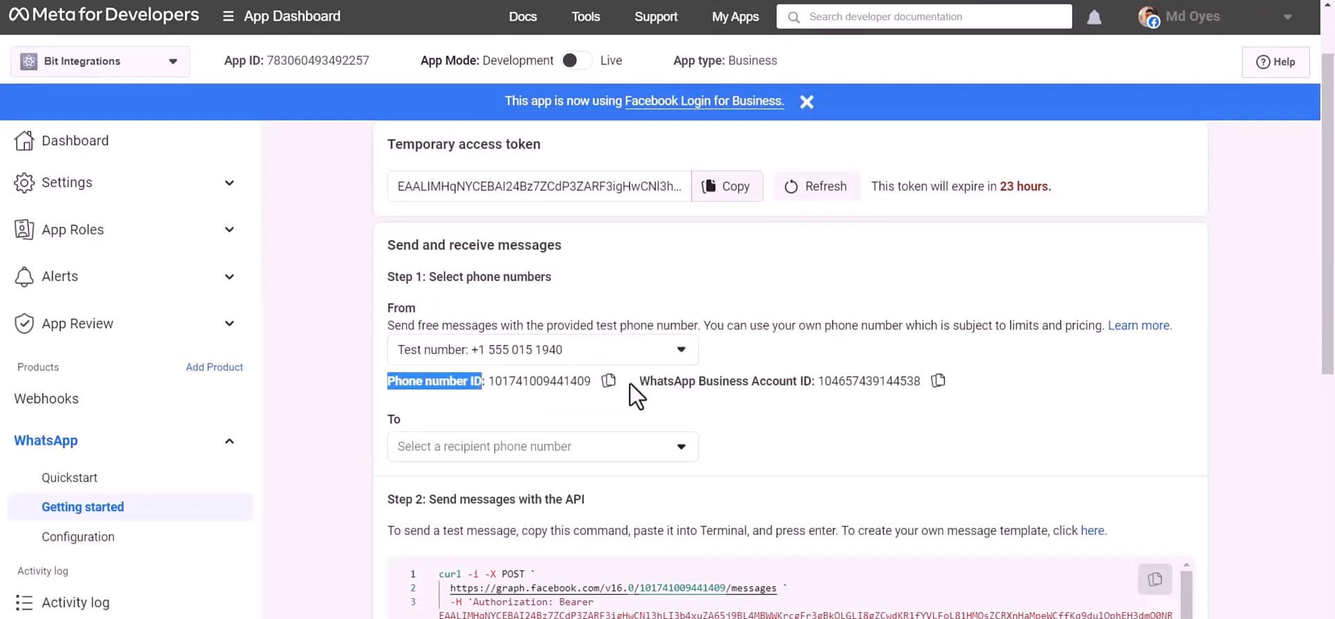
pyautogui.moveTo(634, 380); pyautogui.dragTo(810, 386)
pyautogui.click(877, 413)
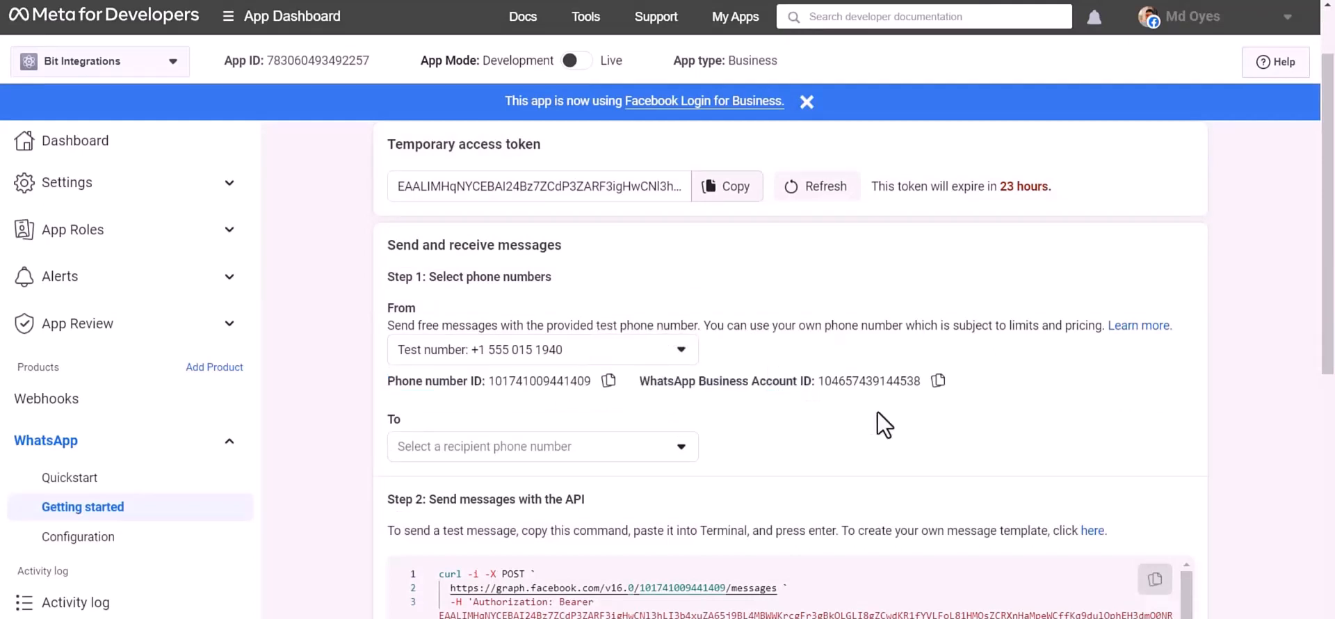
pyautogui.click(610, 382)
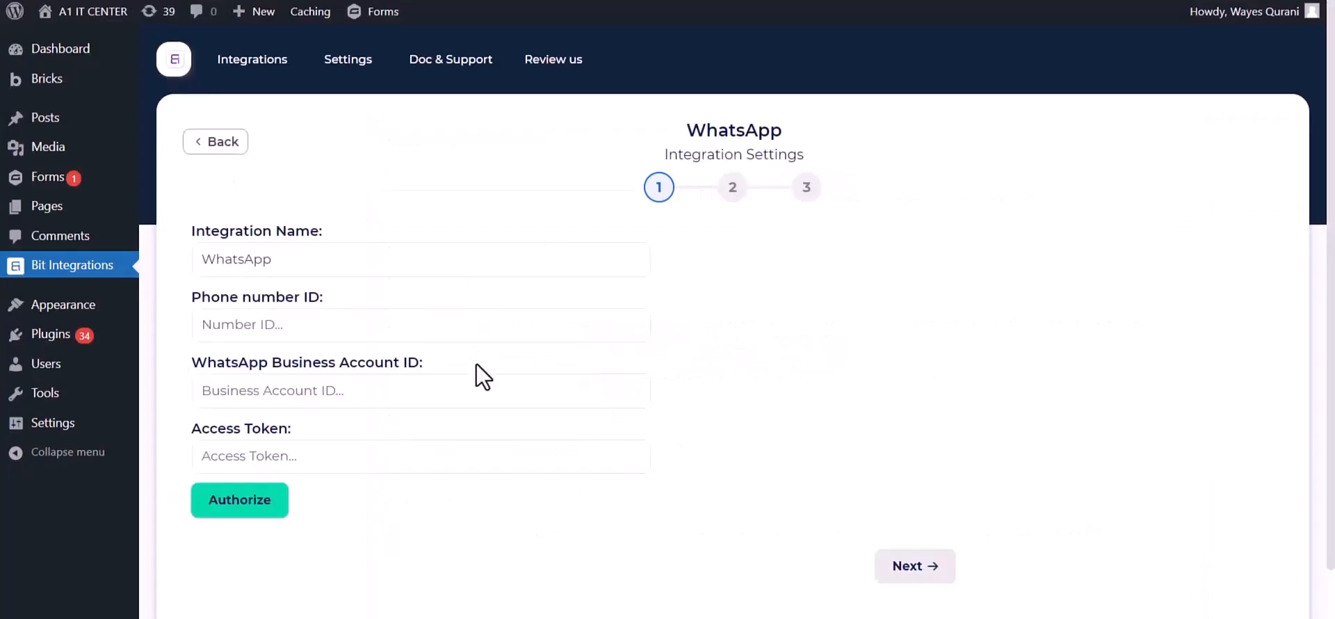
pyautogui.click(436, 339)
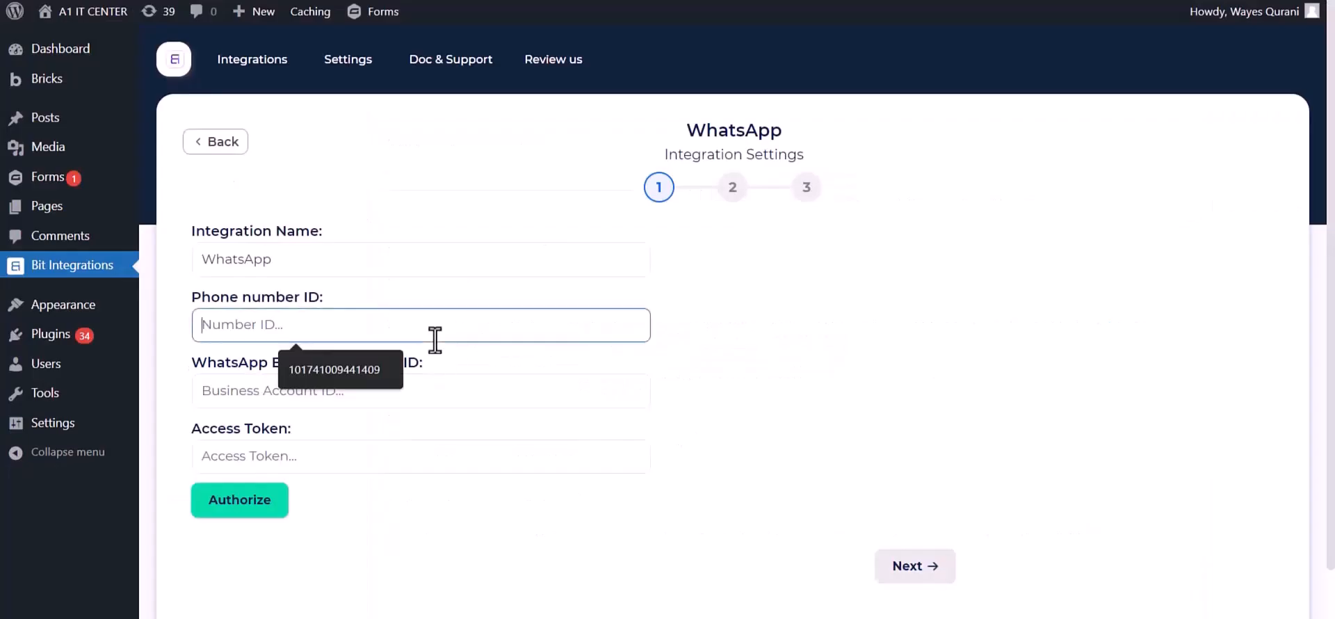
pyautogui.hotkey('ctrl', 'v')
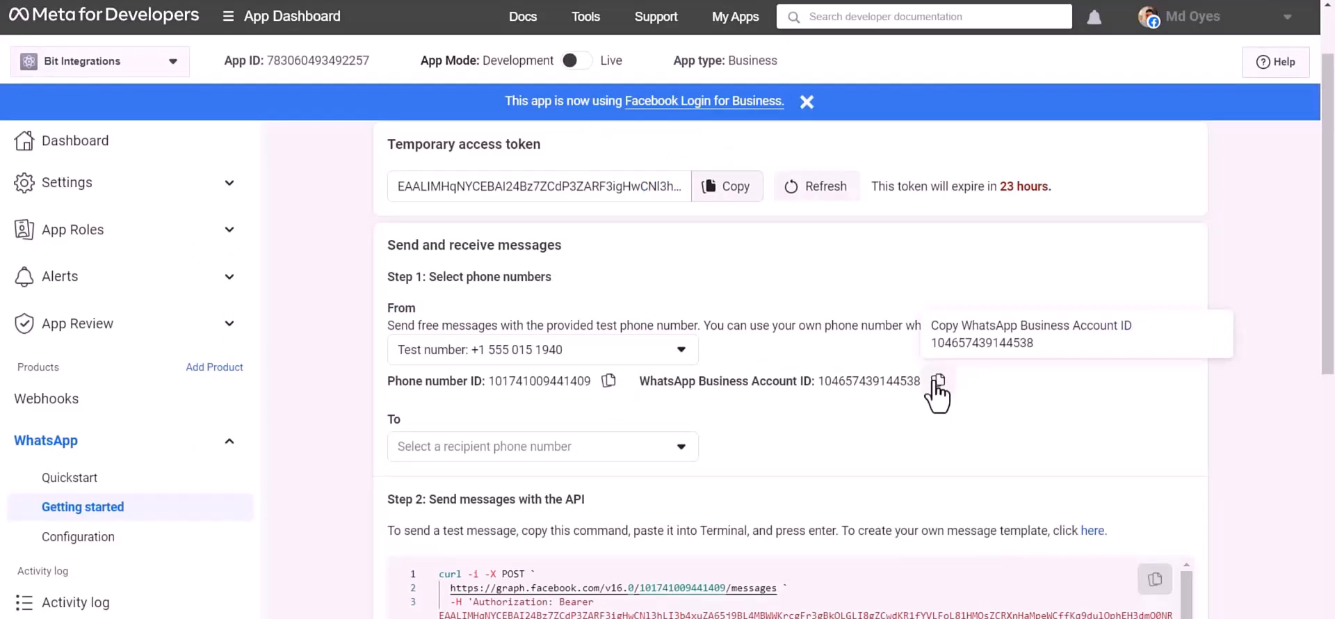
# Paste the WhatsApp Business Account ID into the integration; note the temporary token's 23-hour expiry
pyautogui.click(934, 382)
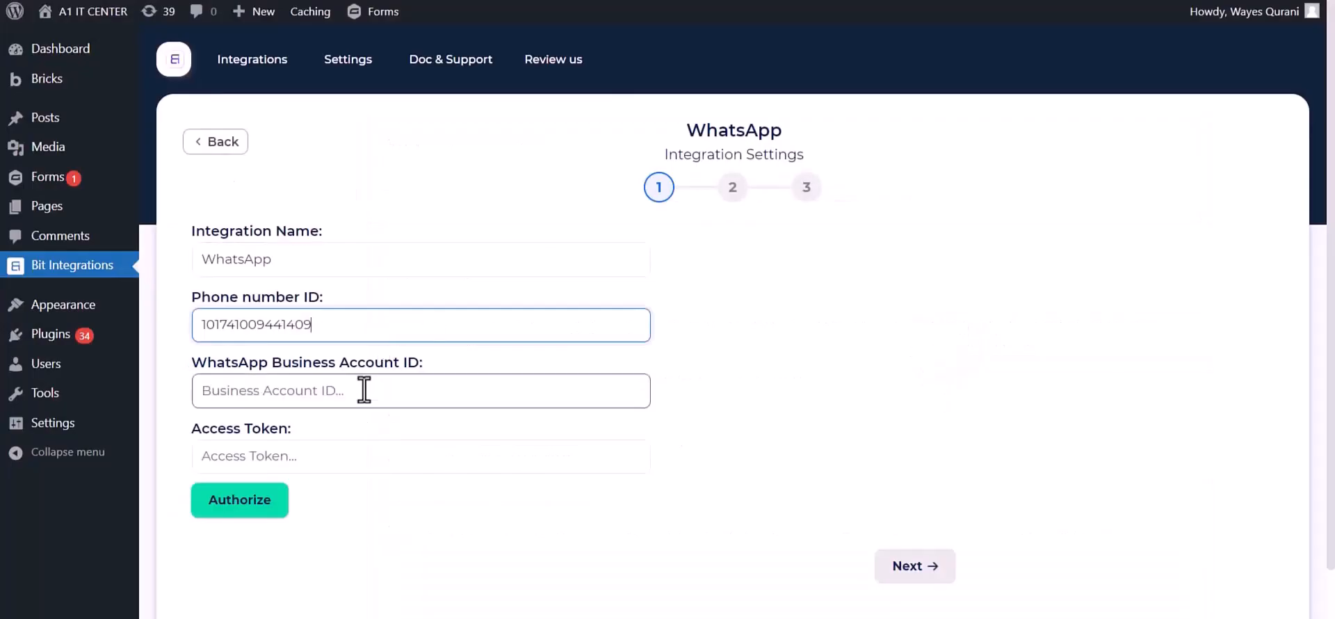
pyautogui.click(364, 390)
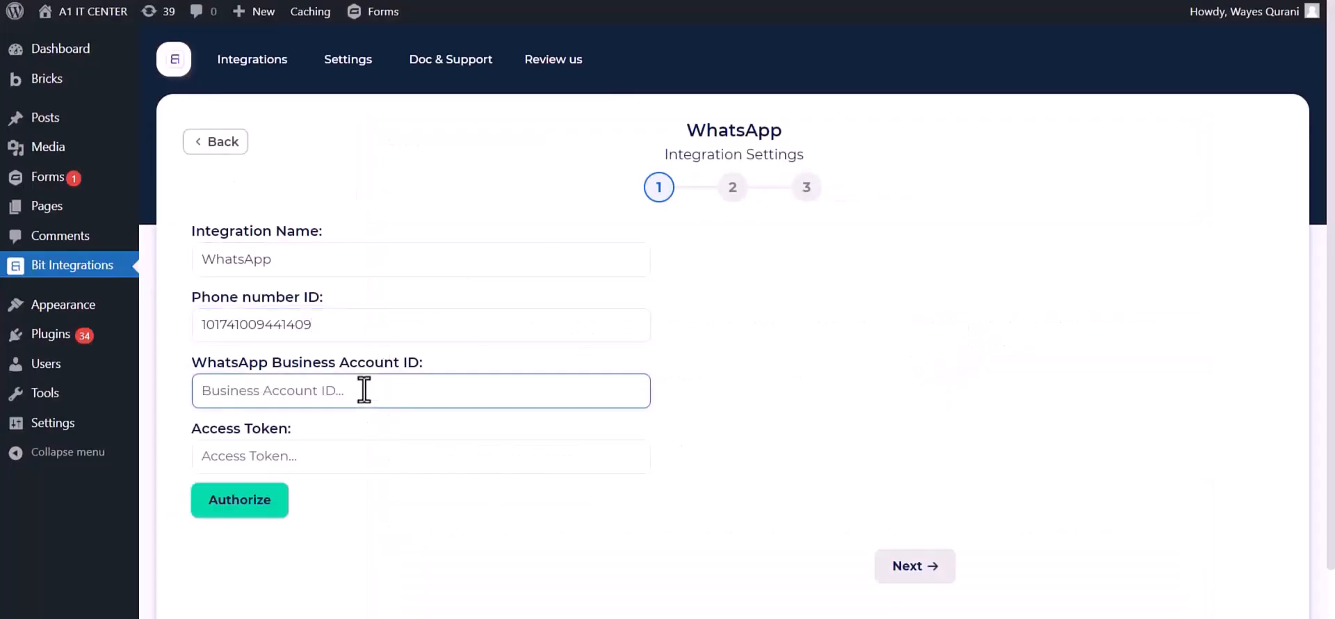
pyautogui.hotkey('ctrl', 'v')
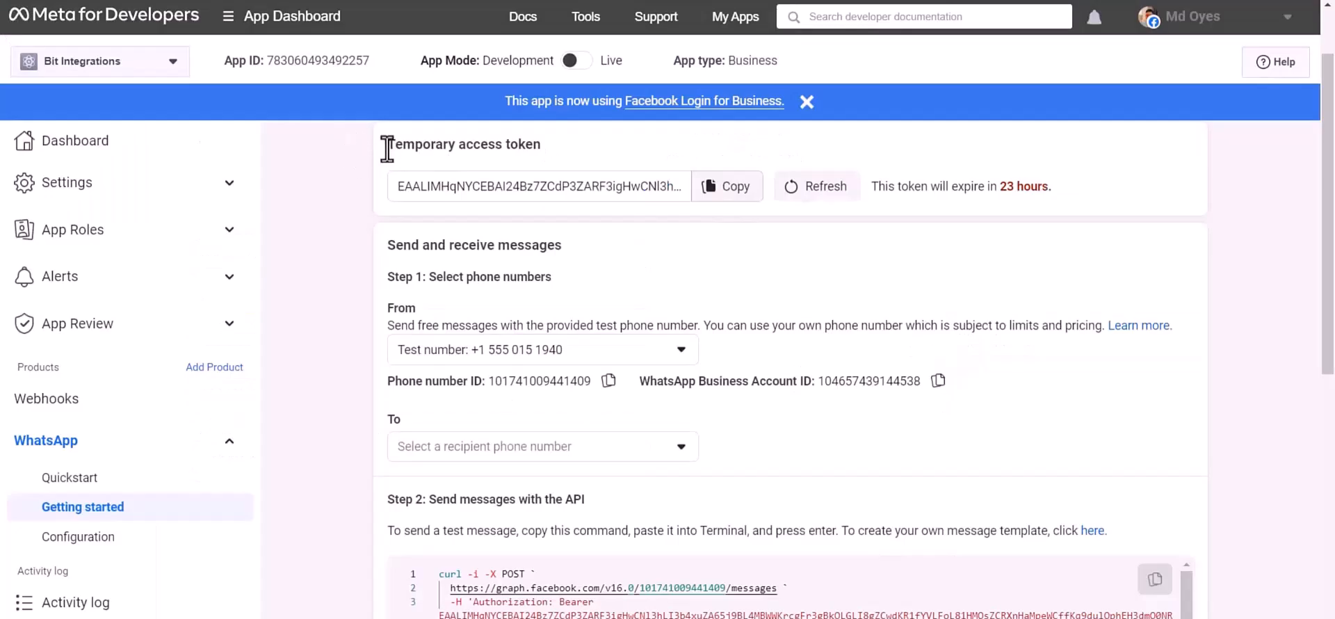
pyautogui.moveTo(389, 146); pyautogui.dragTo(553, 152)
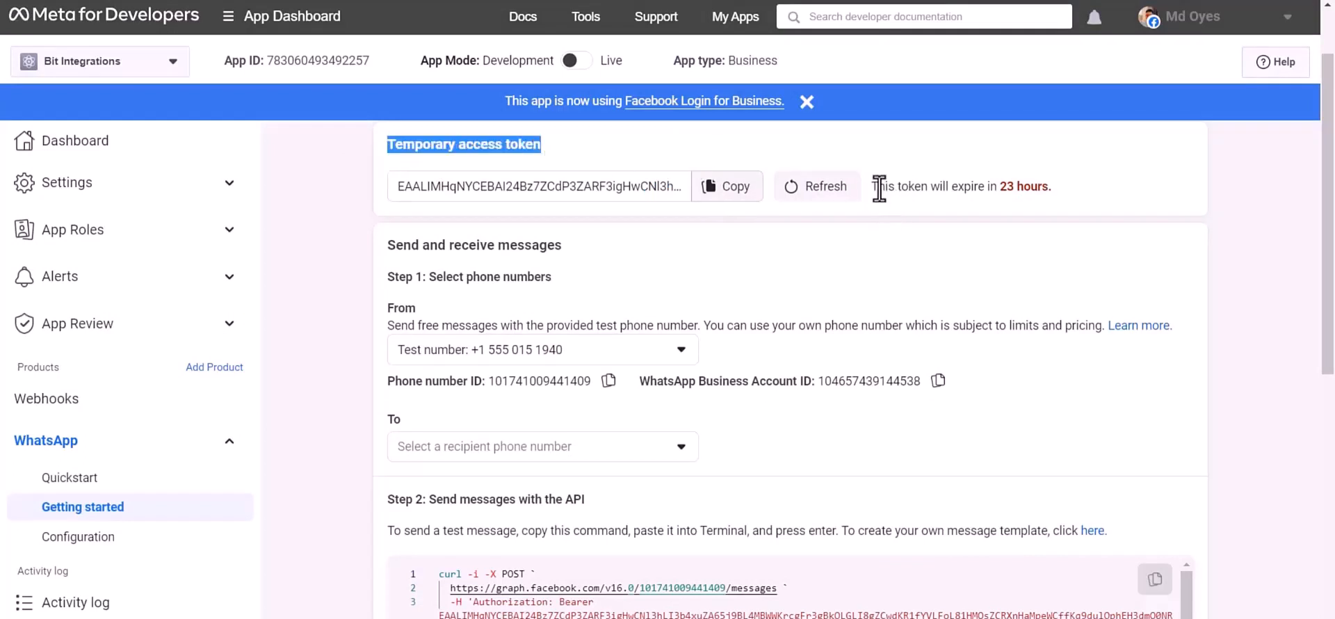
pyautogui.moveTo(873, 188); pyautogui.dragTo(1044, 187)
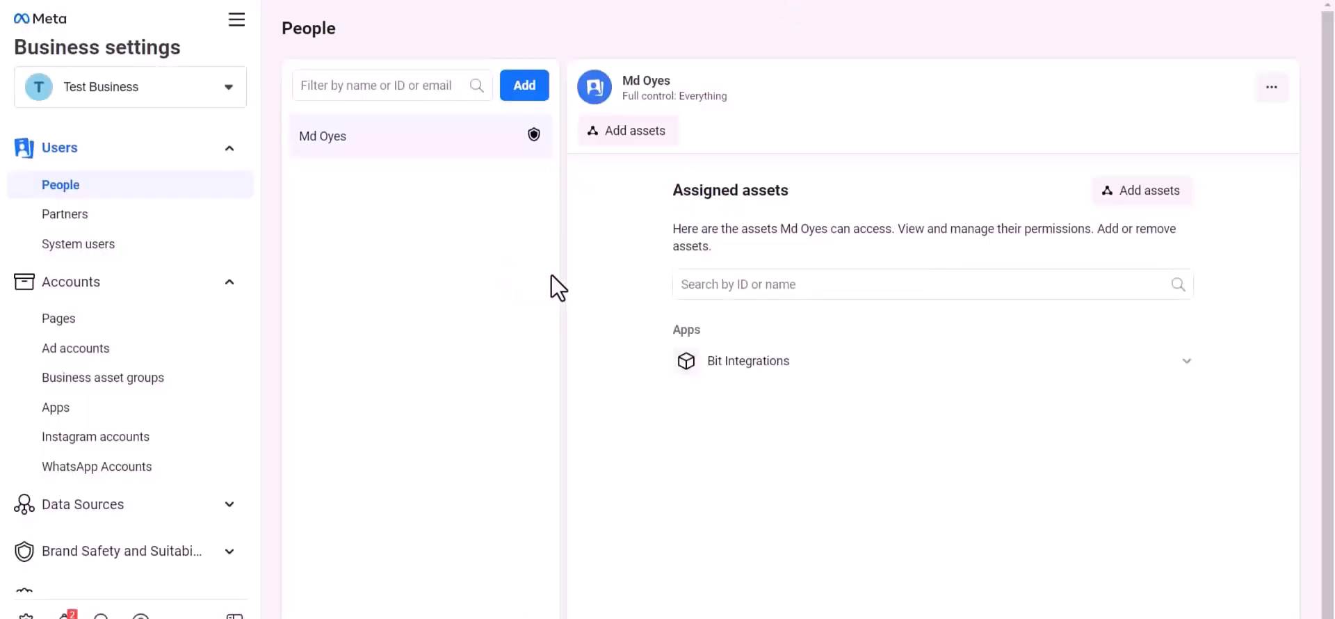
# Try adding a new Admin system user, then dismiss the admin system user limit error
pyautogui.click(87, 253)
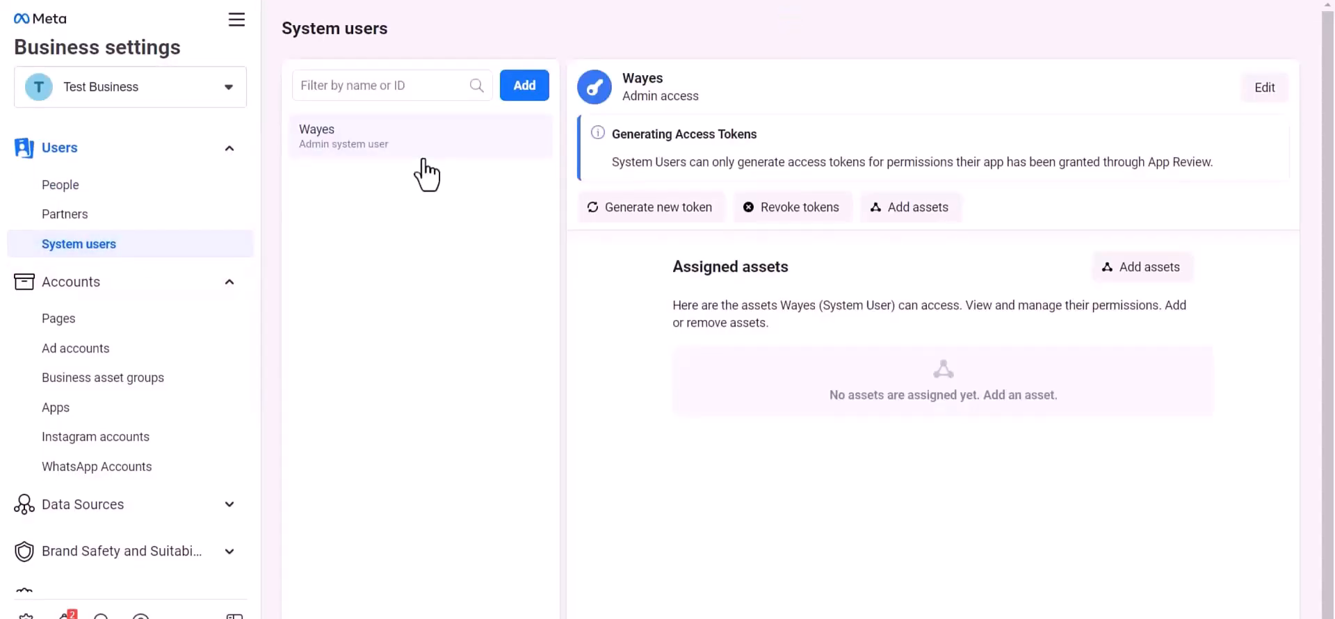
pyautogui.click(520, 97)
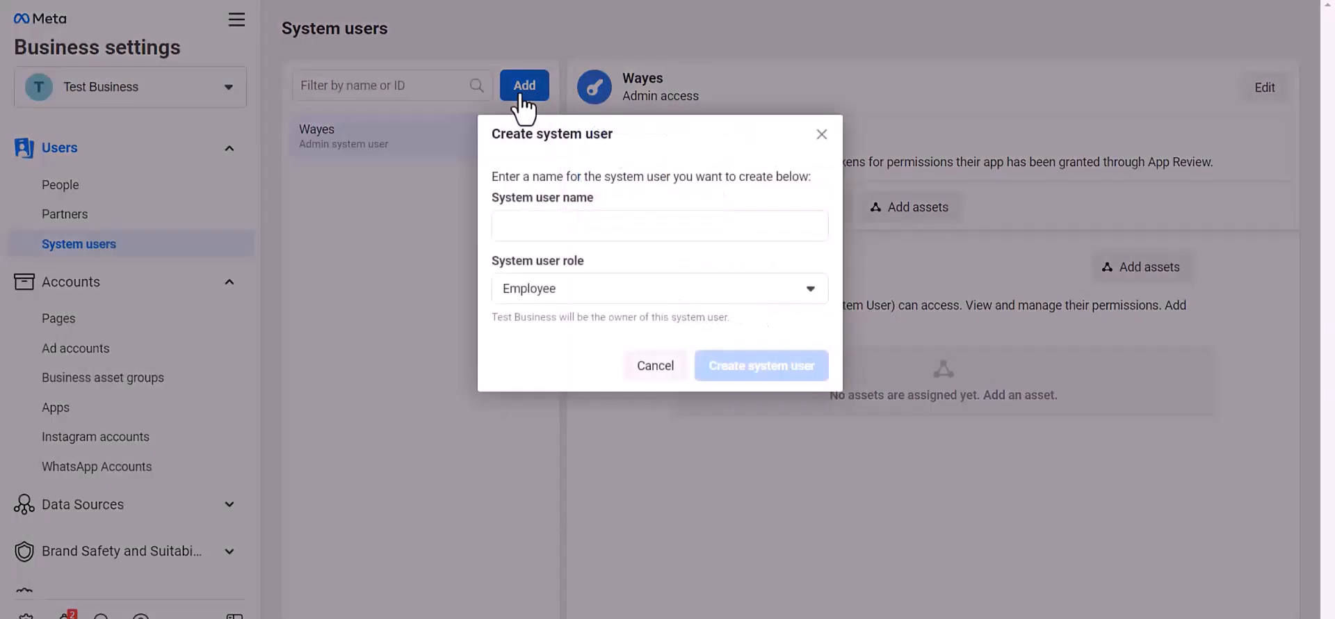
pyautogui.click(550, 224)
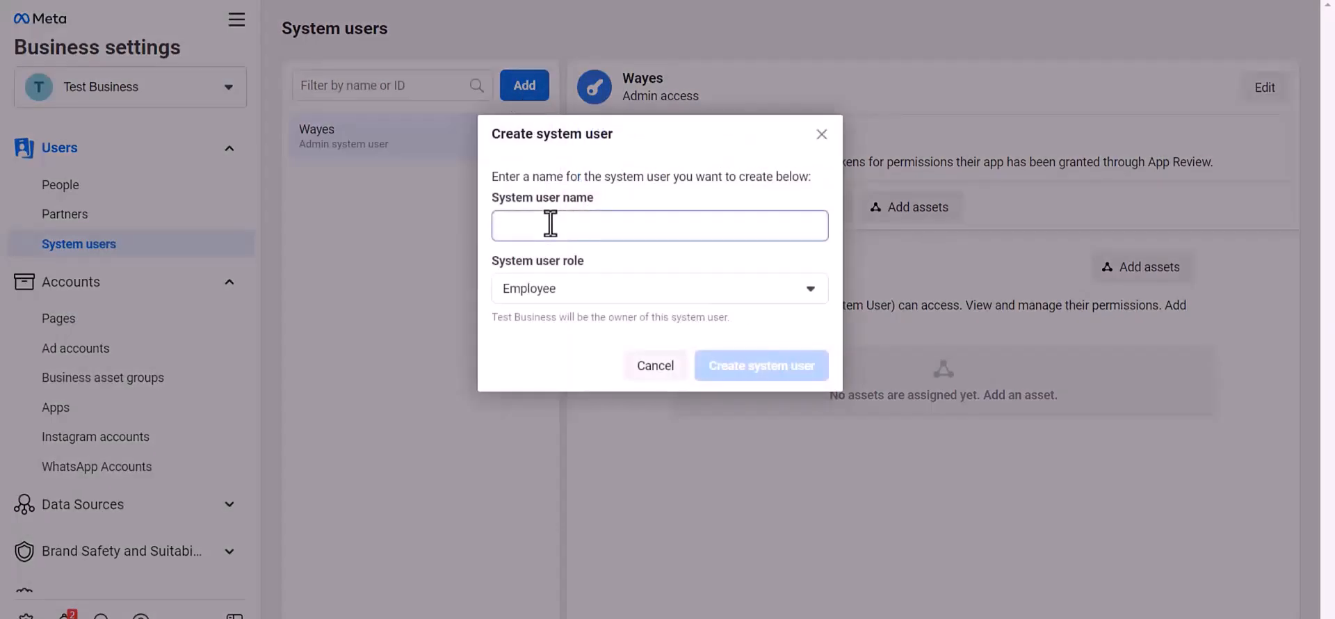
pyautogui.write('Oyes')
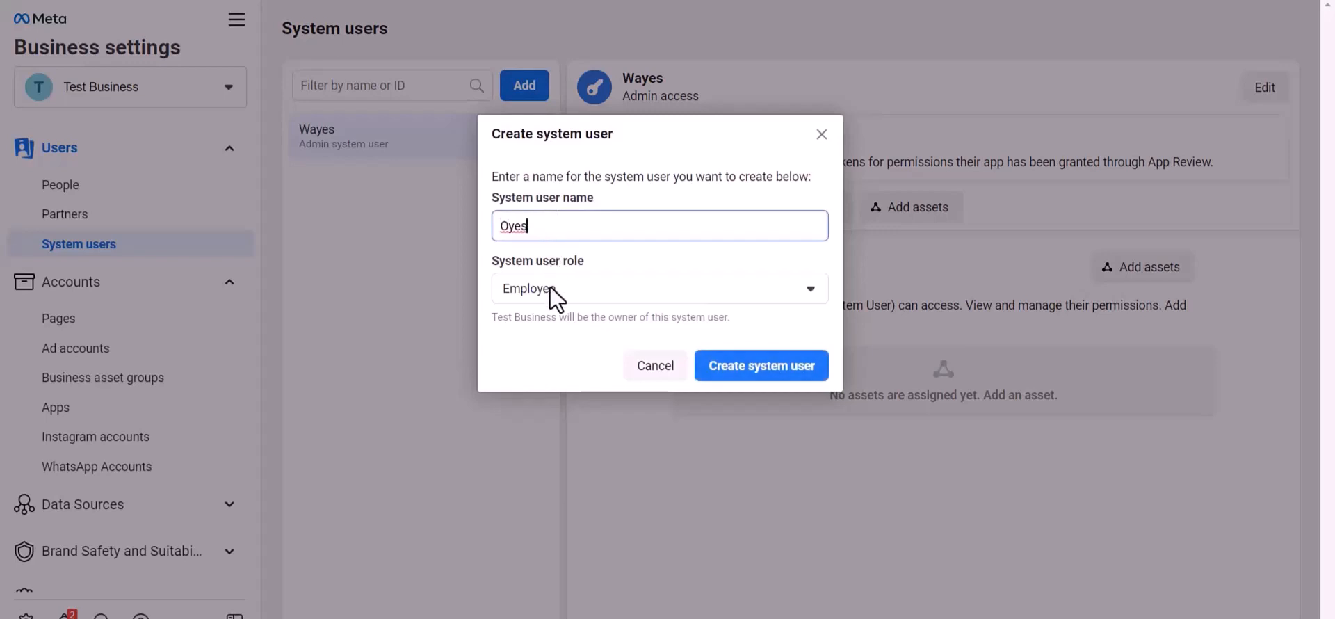
pyautogui.click(554, 295)
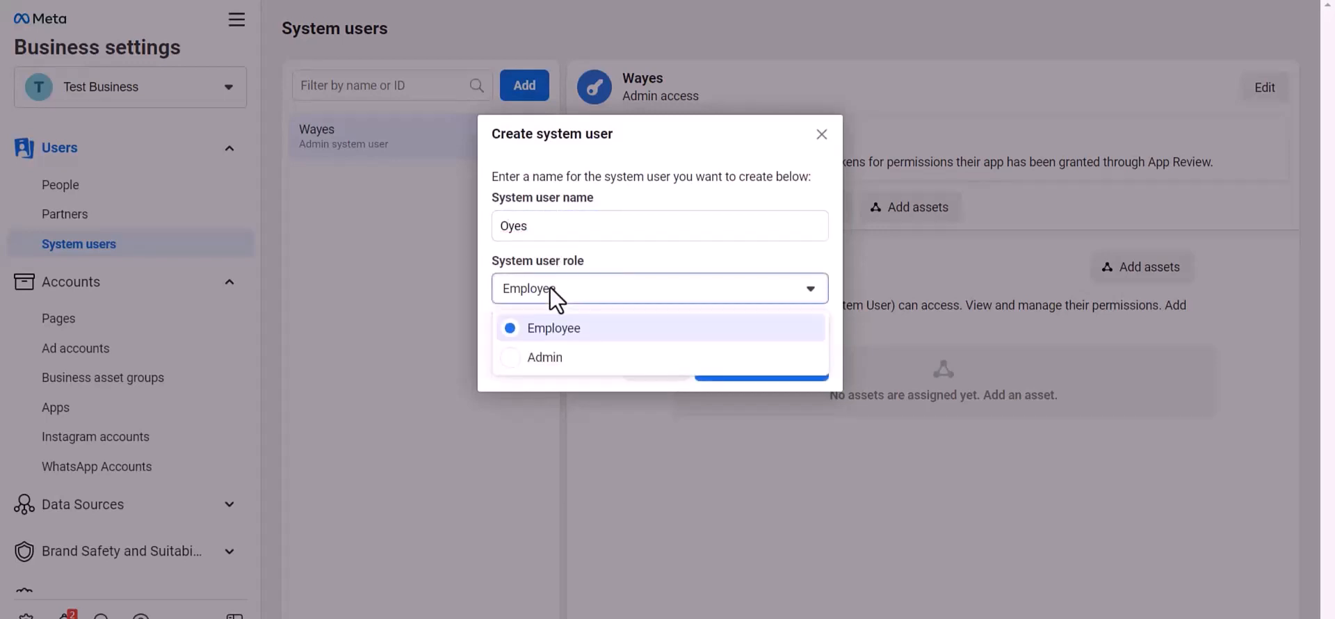
pyautogui.click(543, 357)
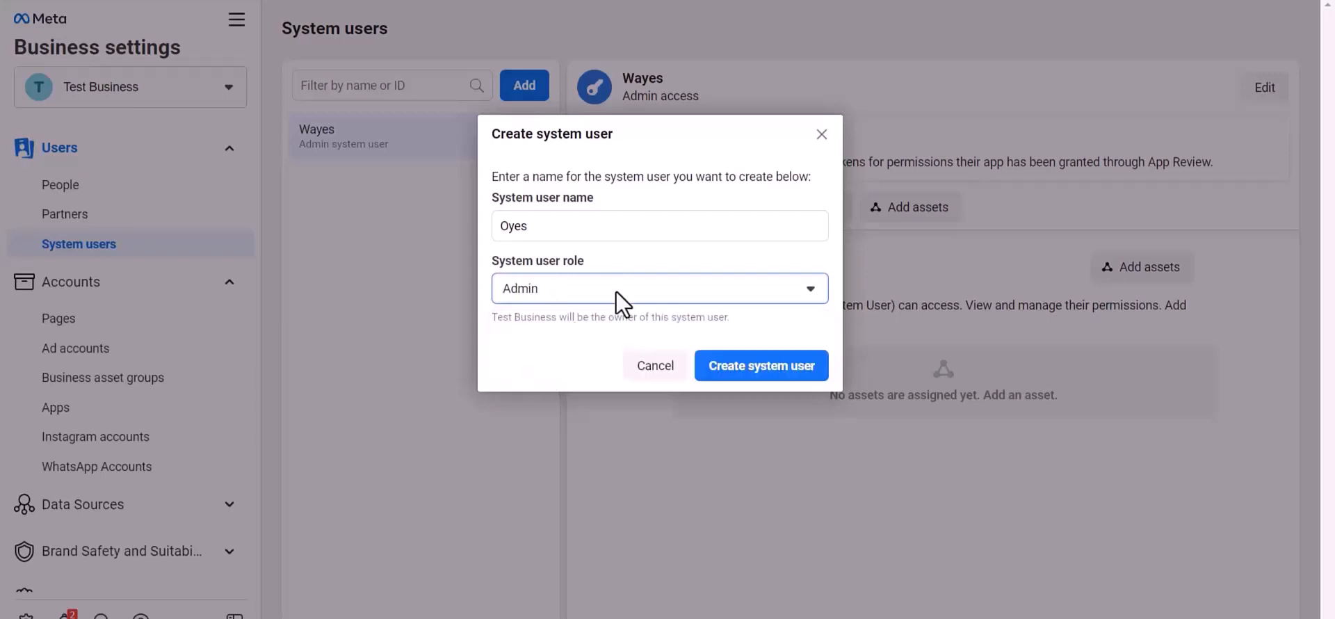
pyautogui.click(784, 369)
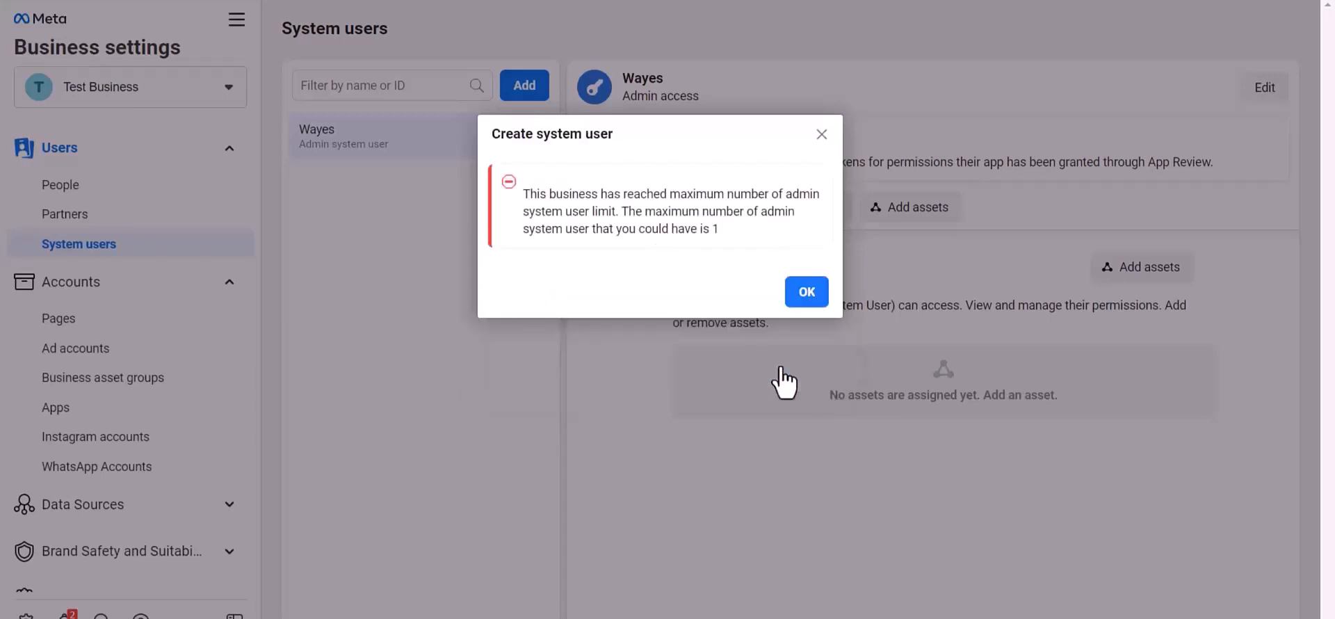
pyautogui.click(806, 293)
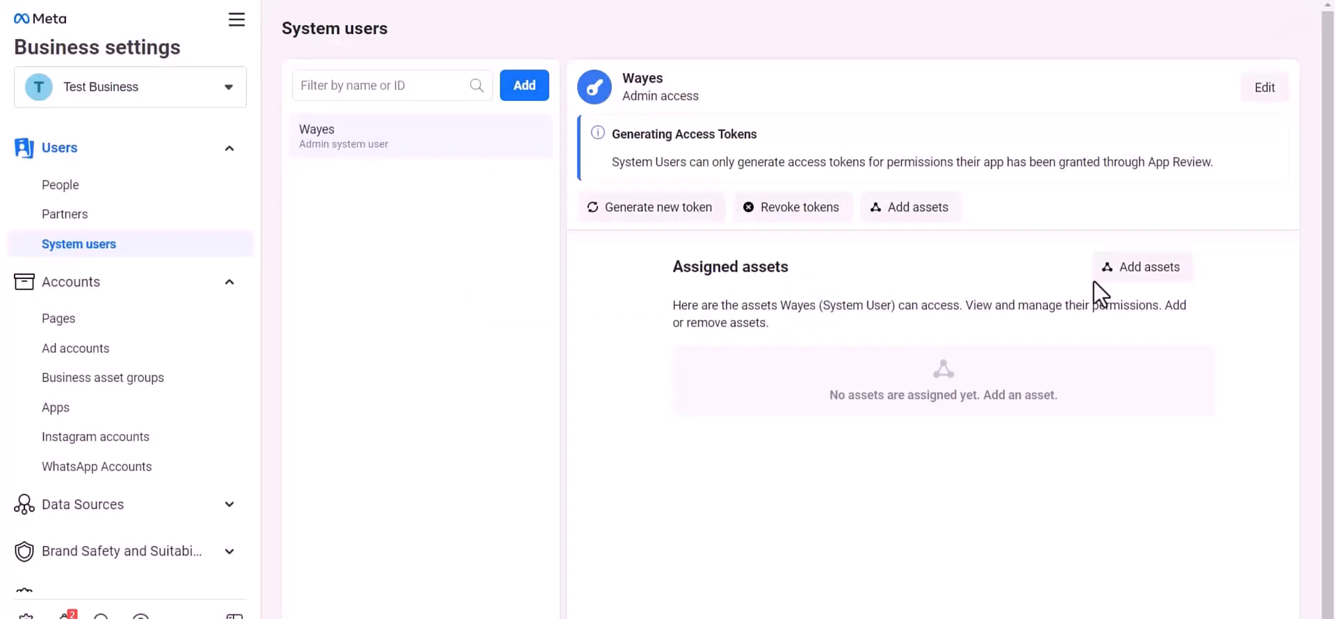
# Assign the Bit Integrations app to the admin system user with Manage app control
pyautogui.click(1148, 270)
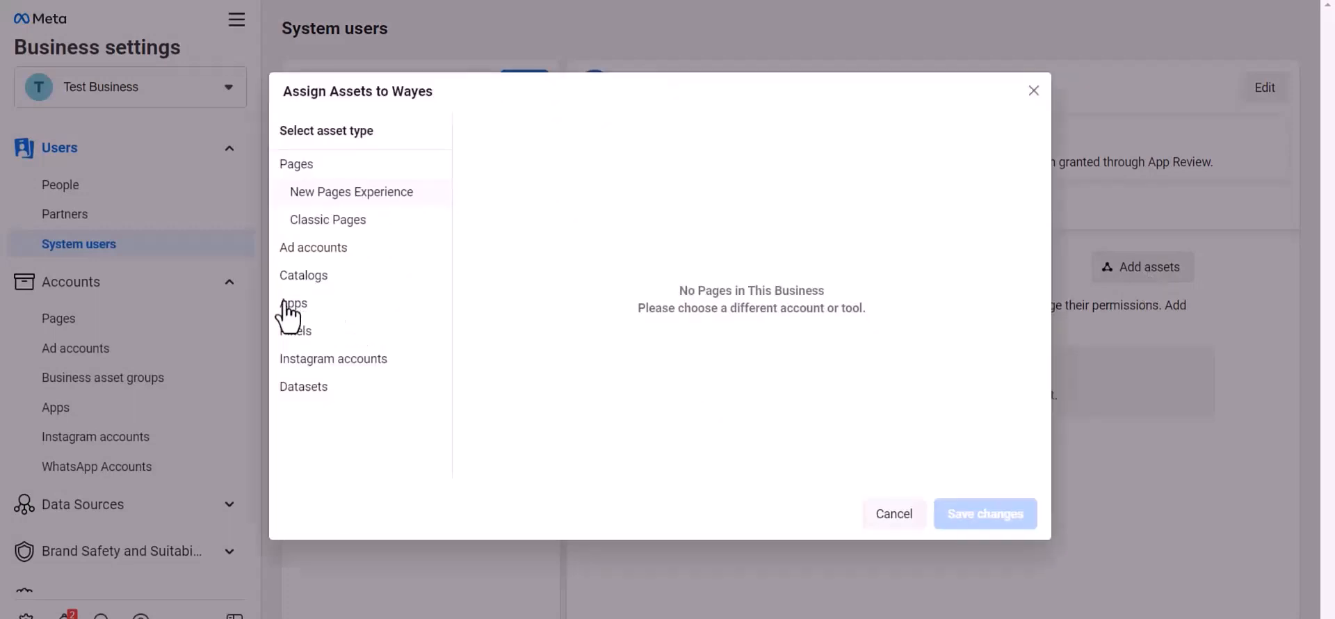
pyautogui.click(286, 304)
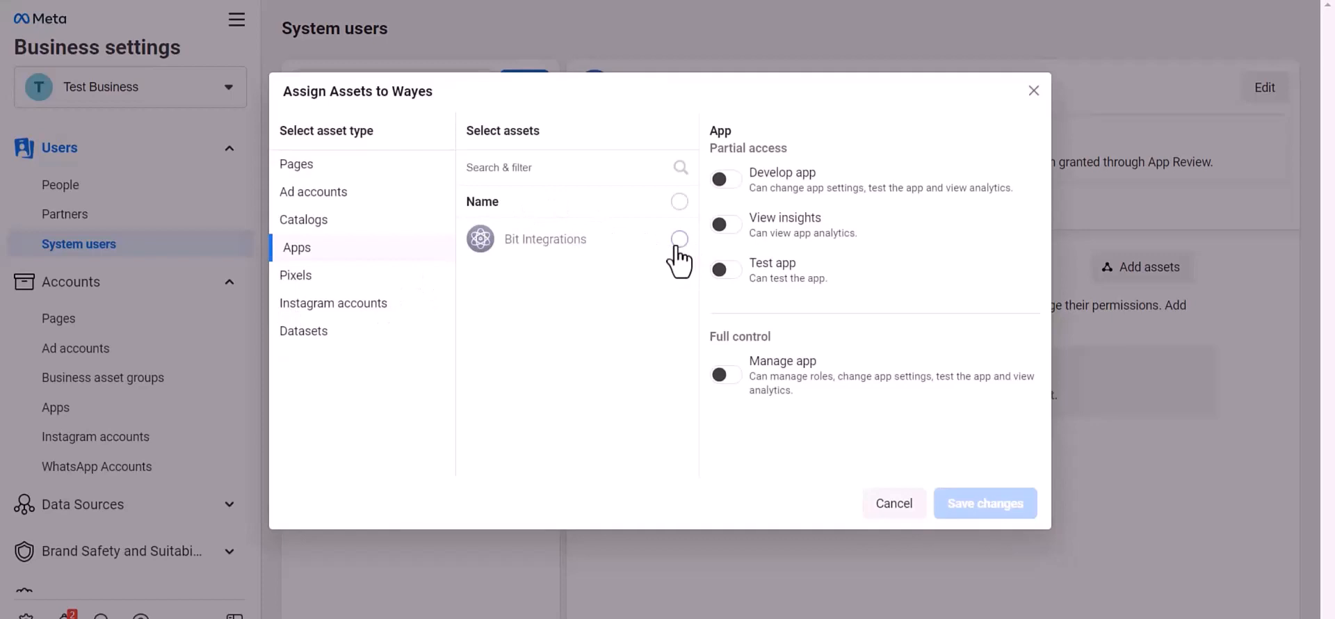
pyautogui.click(679, 239)
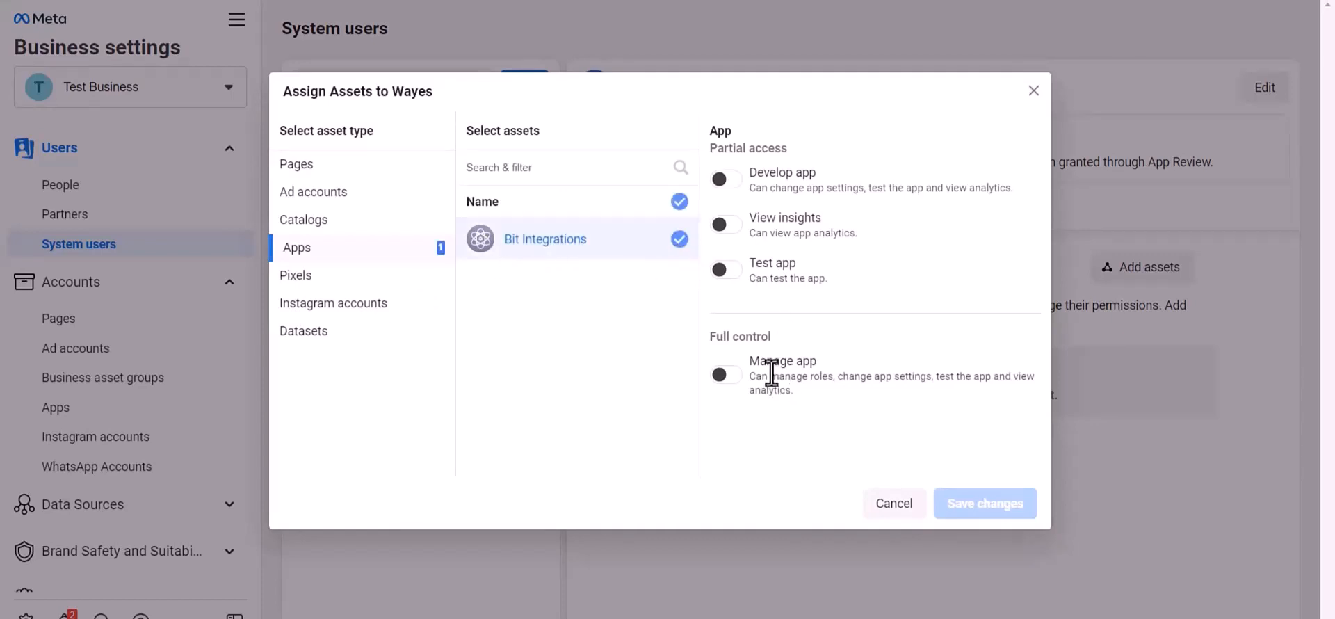
pyautogui.click(725, 375)
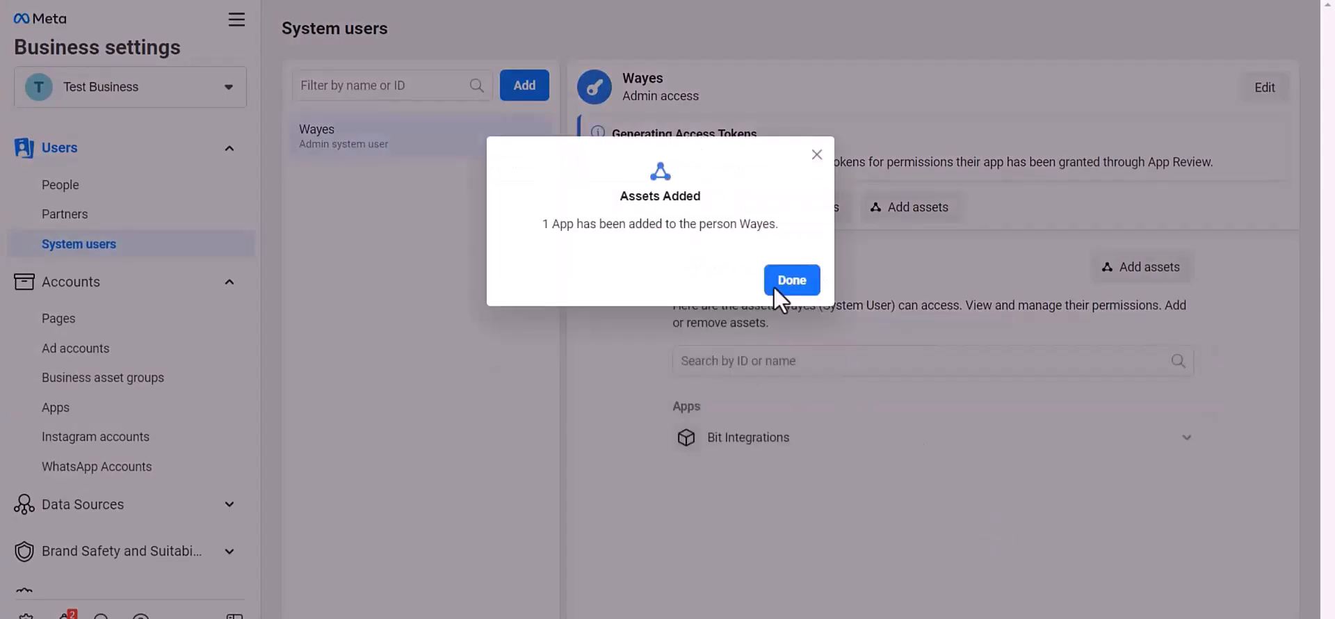
pyautogui.click(793, 280)
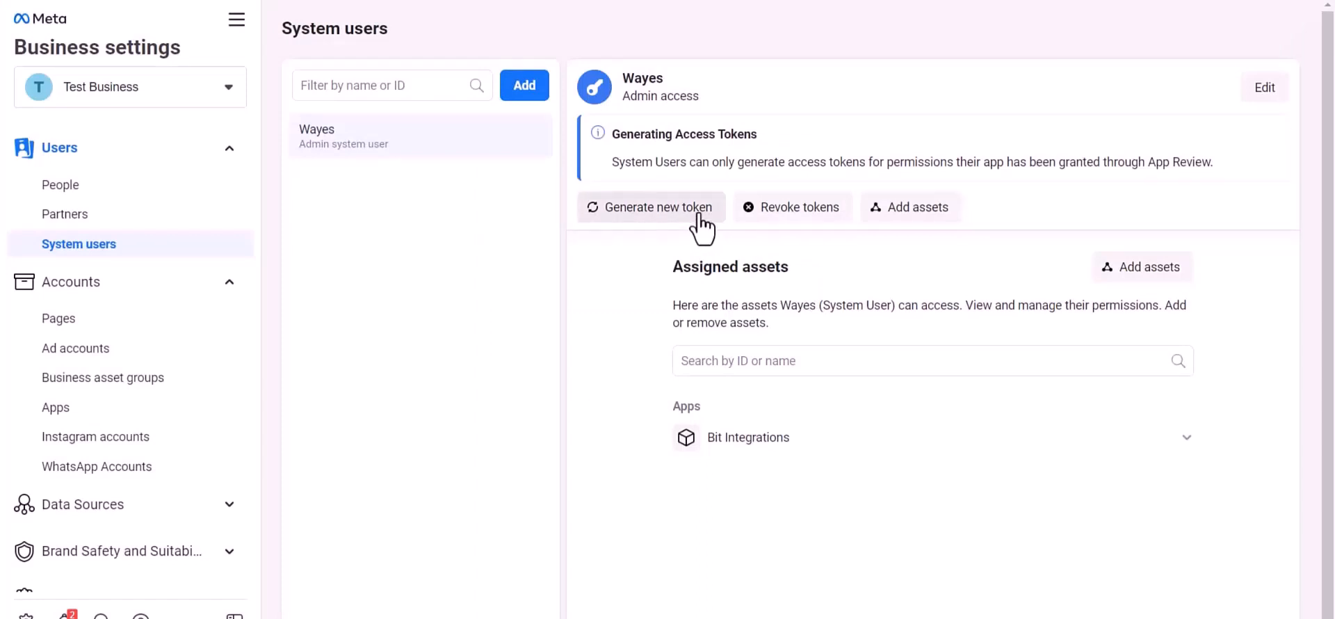
# Start a new token for the Bit Integrations app set to never expire
pyautogui.click(649, 209)
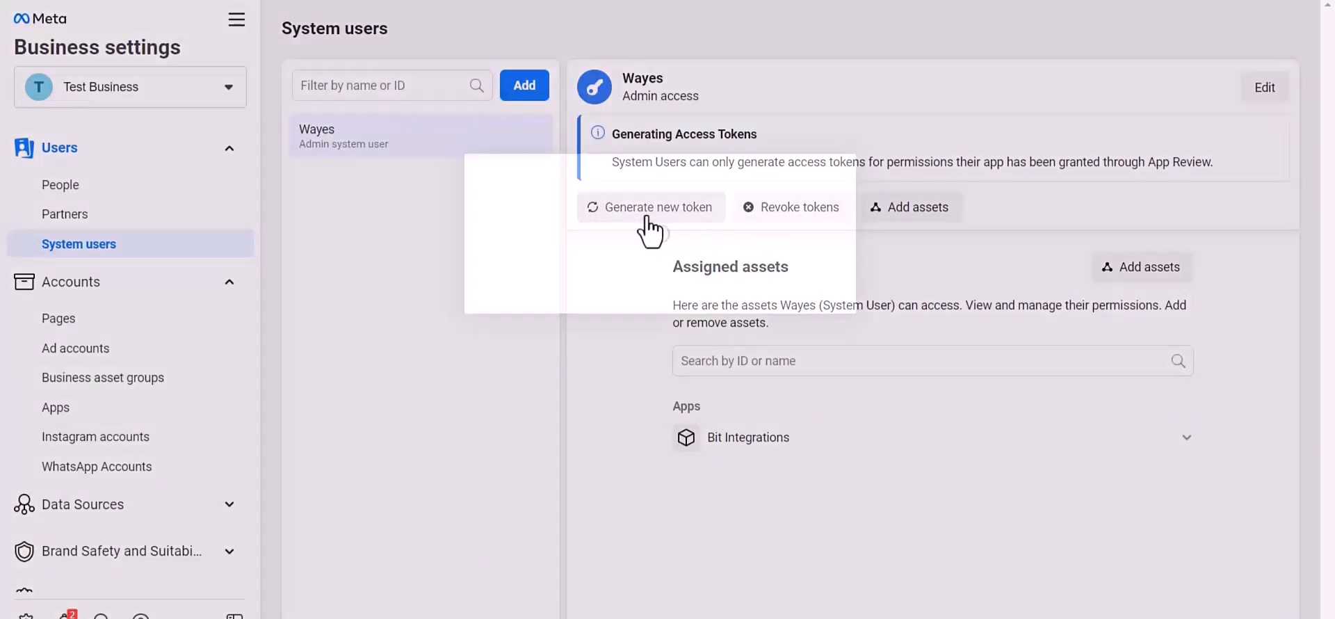
pyautogui.click(578, 247)
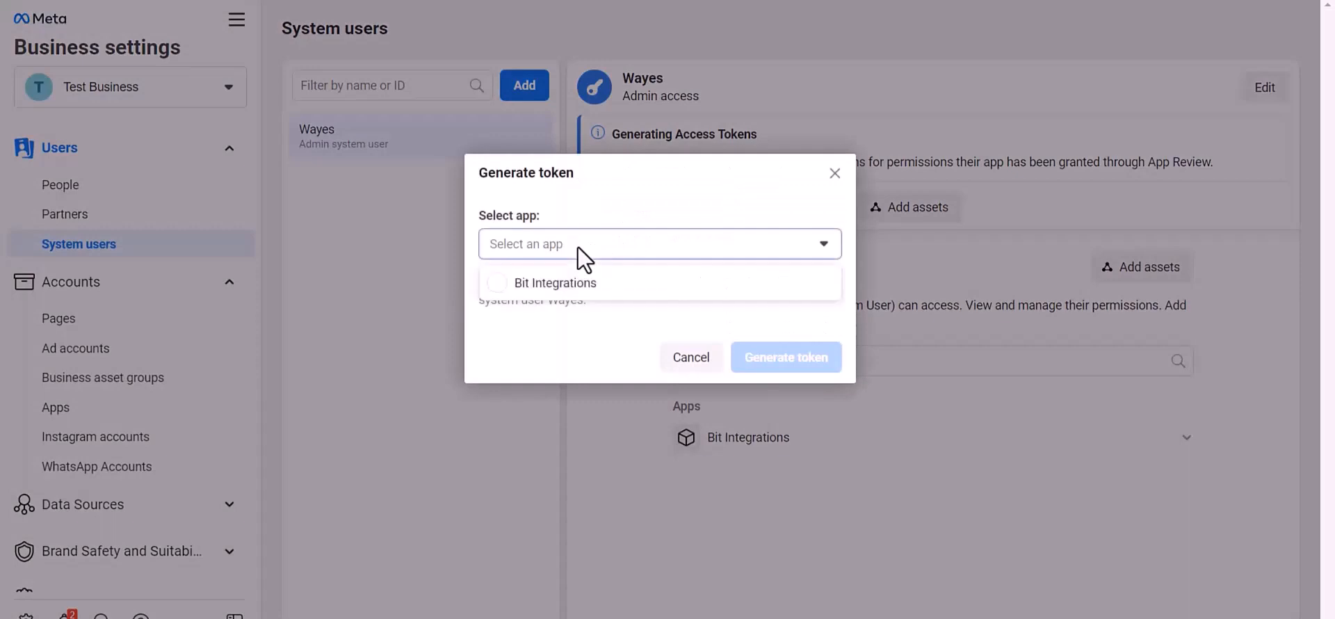
pyautogui.click(567, 285)
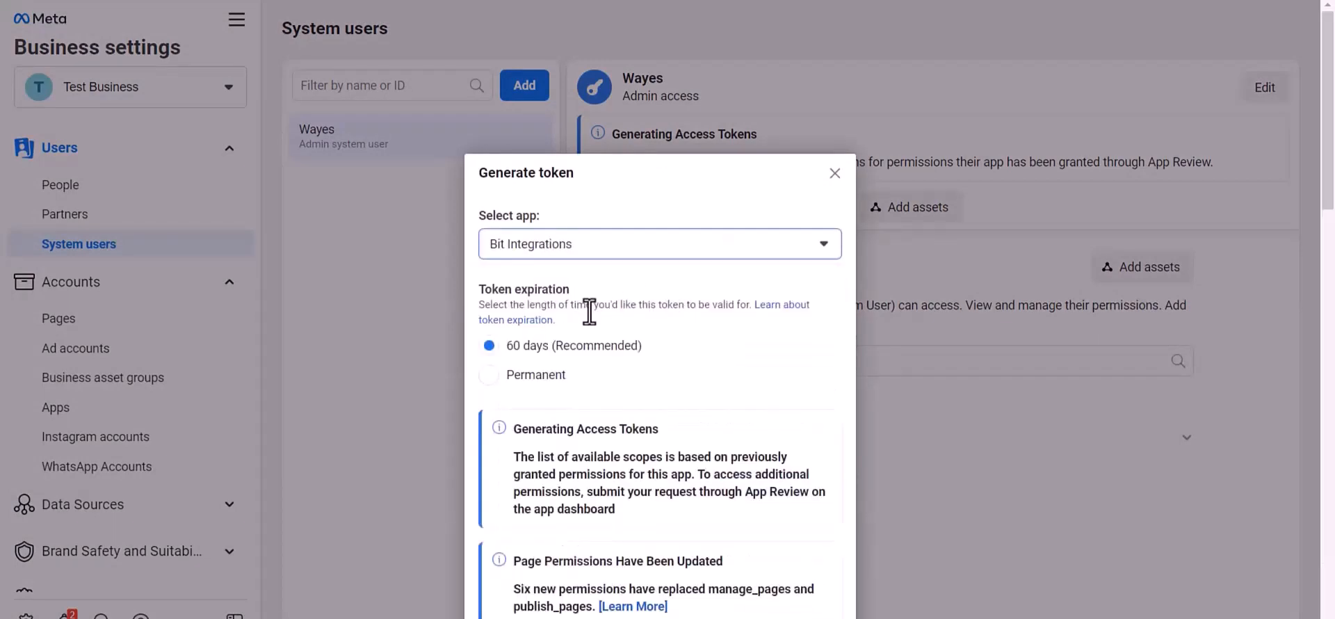
pyautogui.scroll(-1, 596, 305)
pyautogui.moveTo(475, 197); pyautogui.dragTo(569, 199)
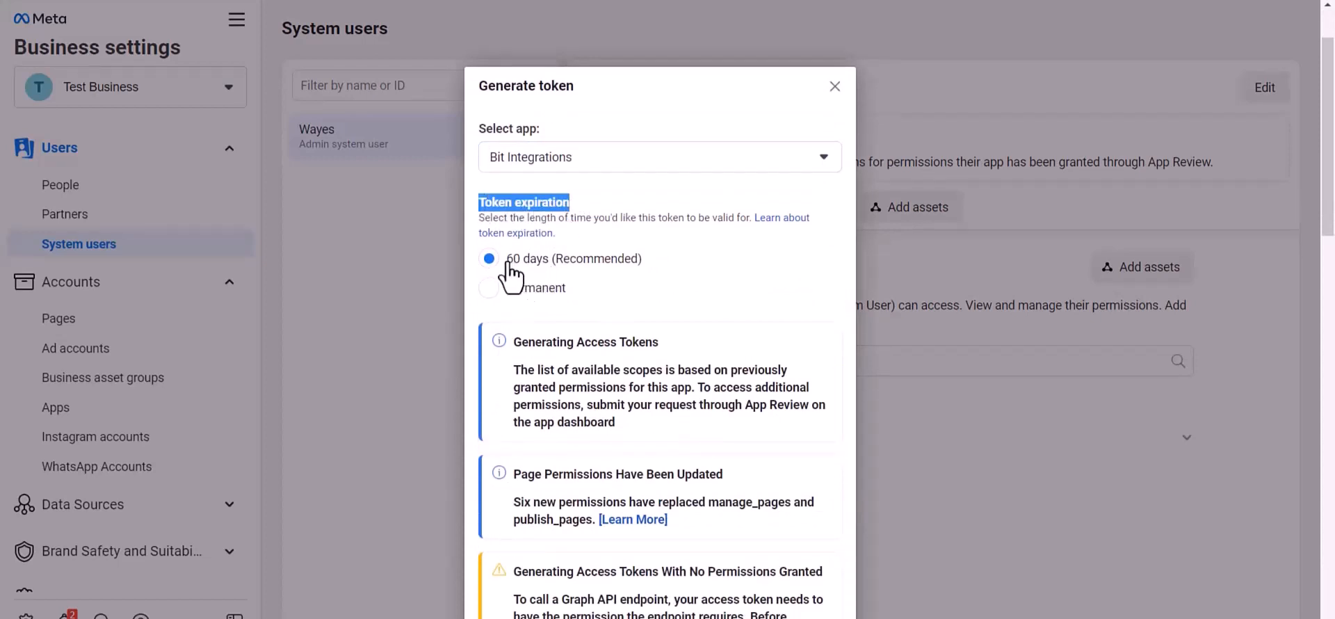
pyautogui.moveTo(641, 259); pyautogui.dragTo(508, 261)
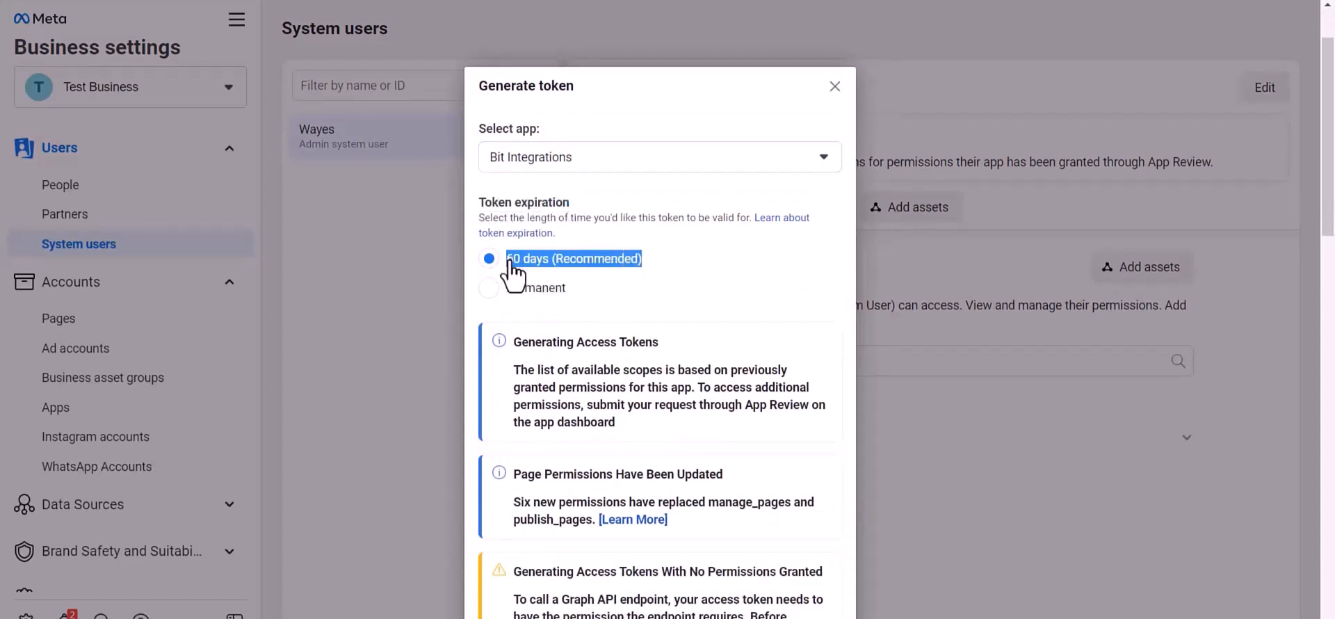
pyautogui.click(488, 288)
# Grant whatsapp_business_messaging and whatsapp_business_management permissions and generate the token
pyautogui.scroll(-2, 645, 229)
pyautogui.scroll(-4, 645, 229)
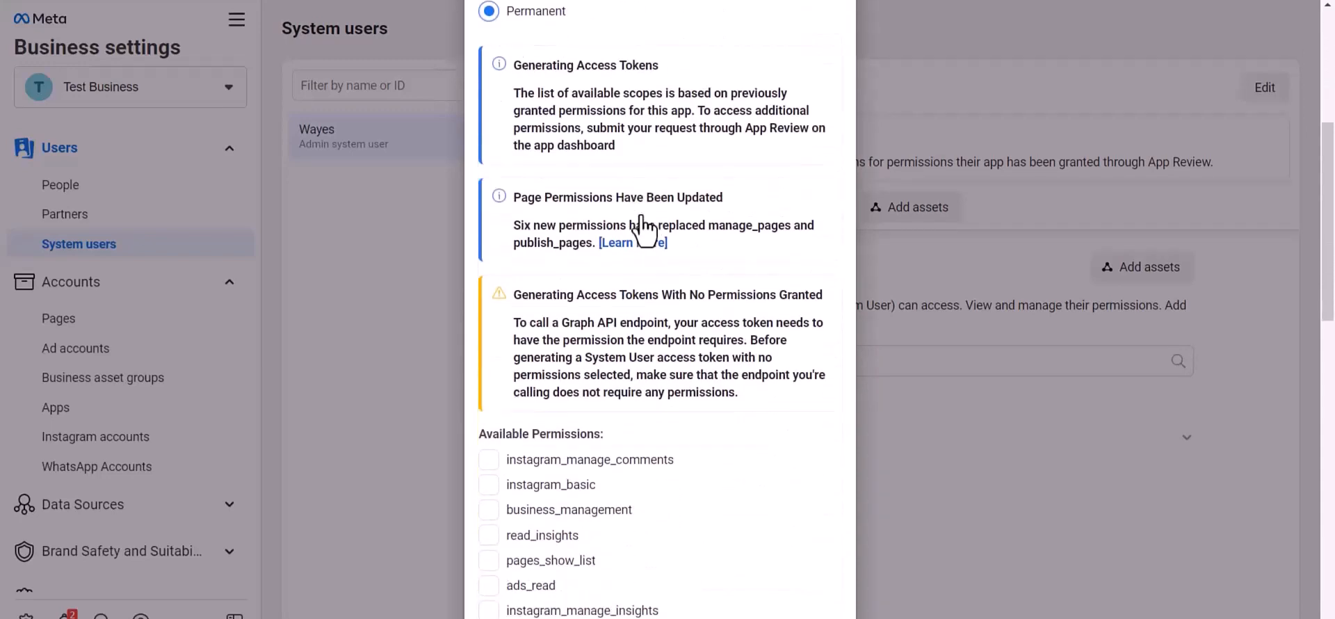
pyautogui.scroll(-2, 645, 229)
pyautogui.moveTo(479, 101); pyautogui.dragTo(618, 103)
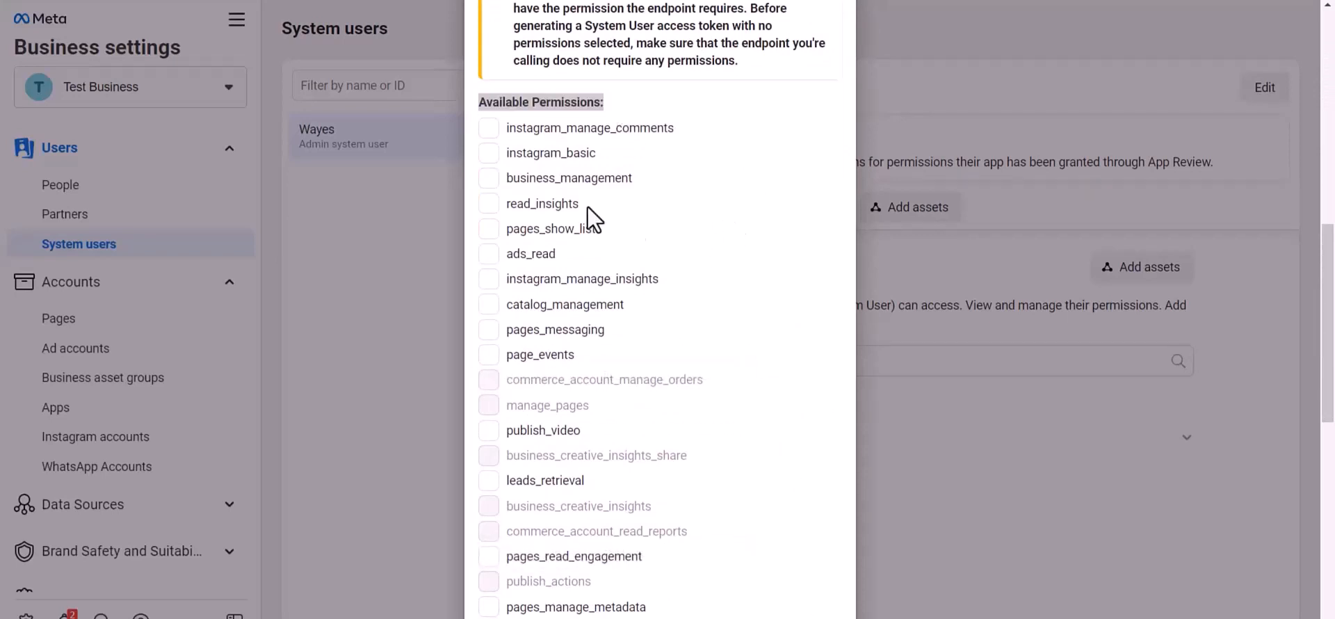
pyautogui.moveTo(479, 101); pyautogui.dragTo(639, 89)
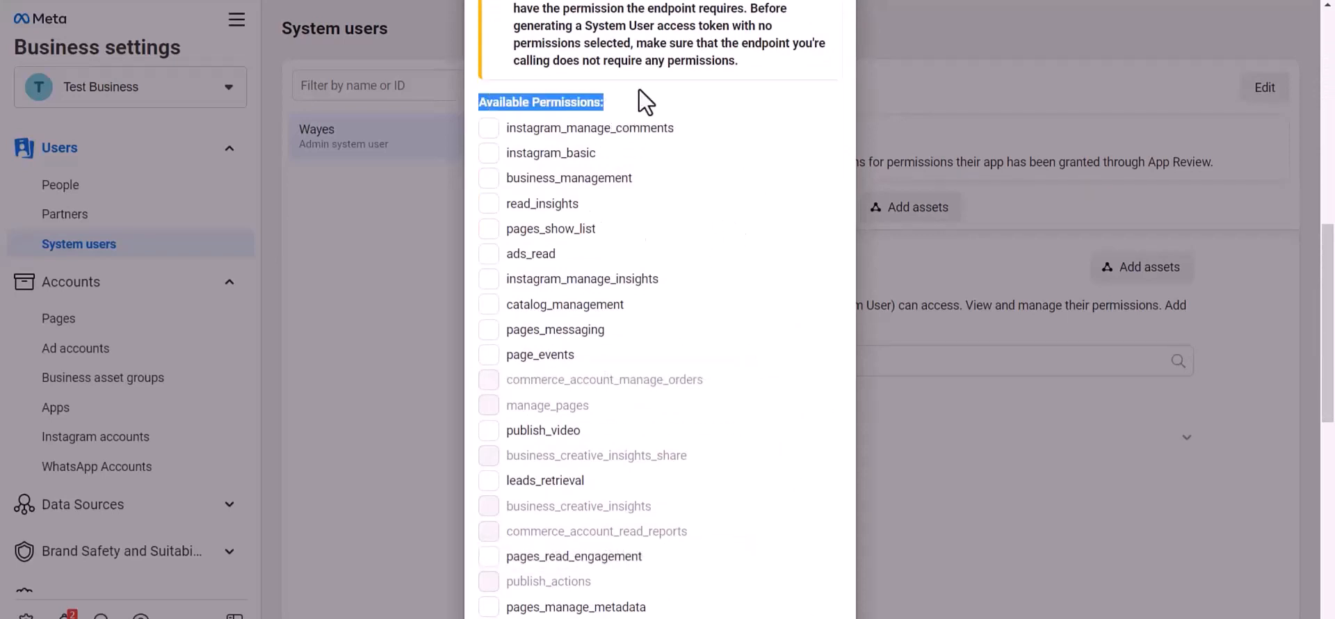
pyautogui.scroll(-3, 674, 271)
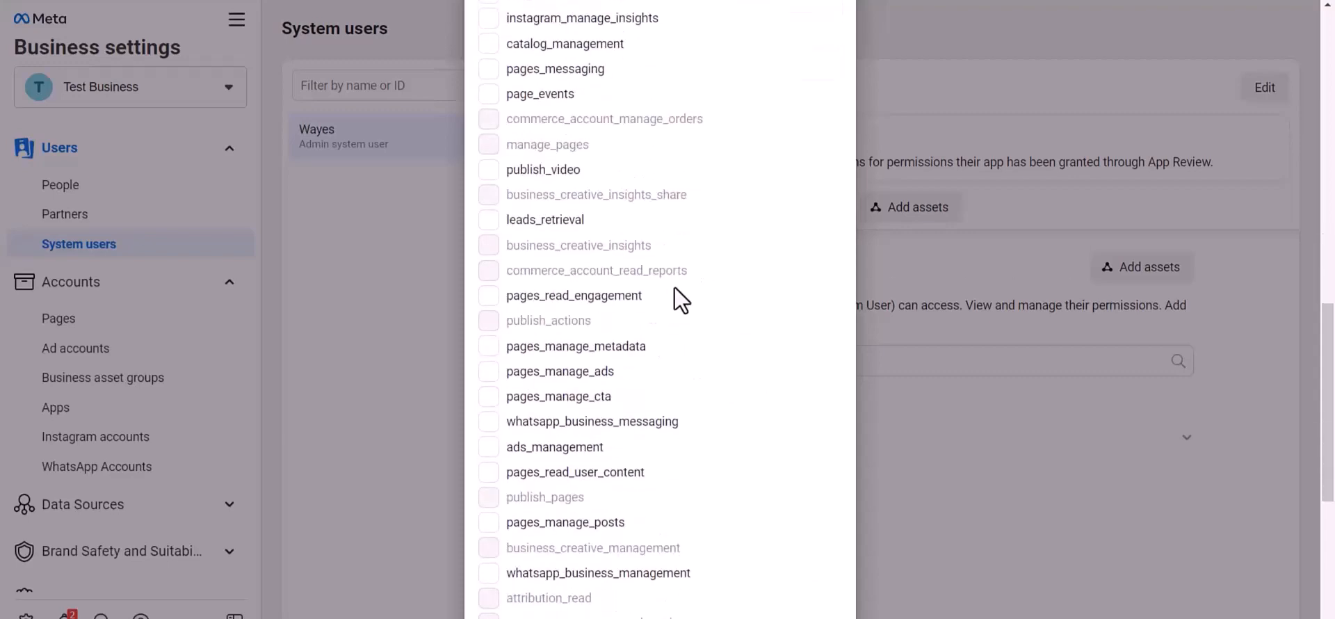
pyautogui.click(491, 423)
pyautogui.scroll(-1, 542, 424)
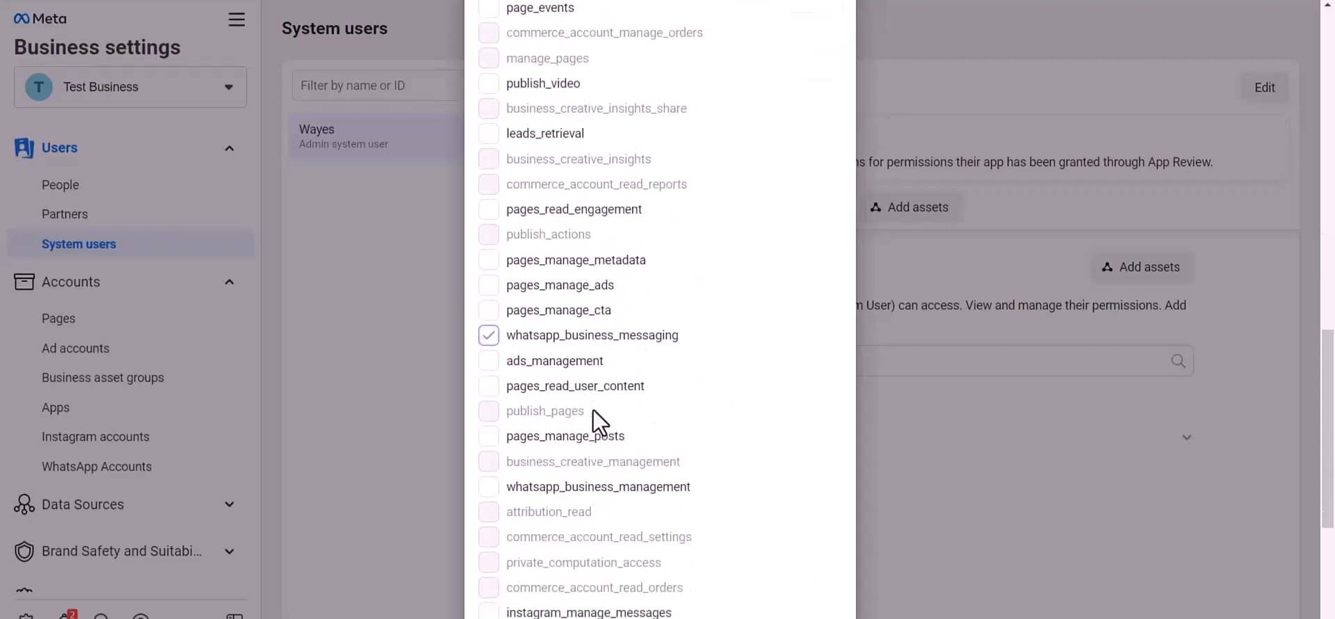
pyautogui.click(489, 487)
pyautogui.scroll(-4, 687, 434)
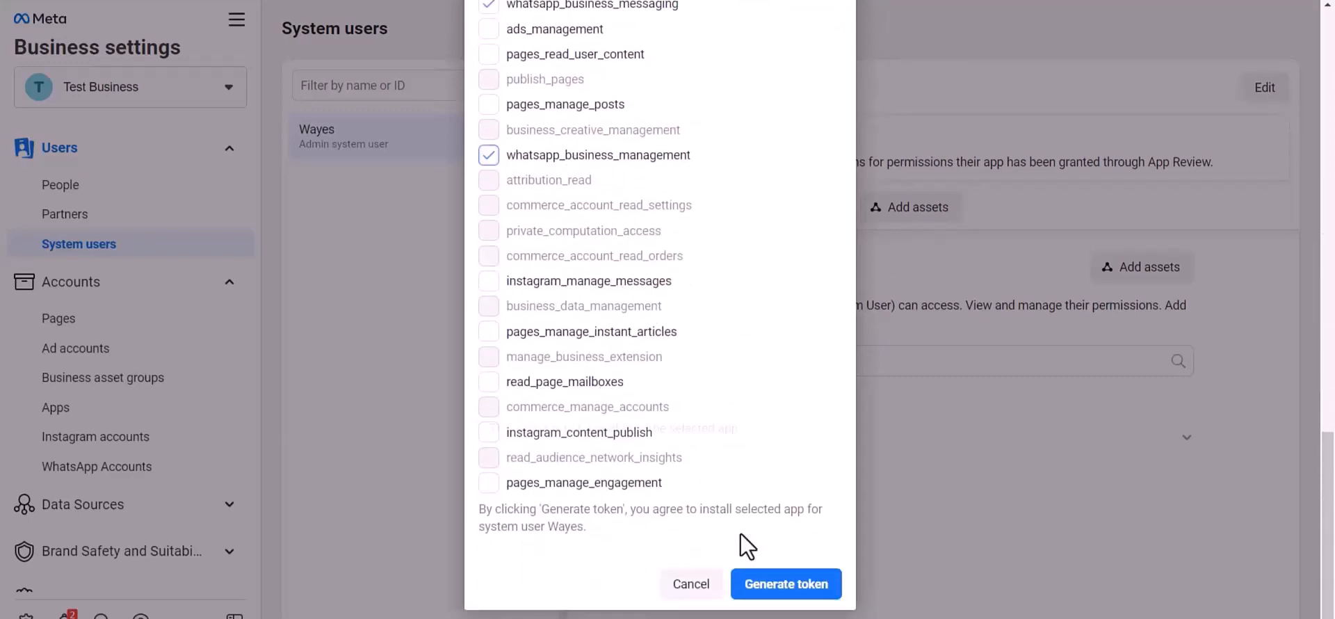
pyautogui.click(785, 593)
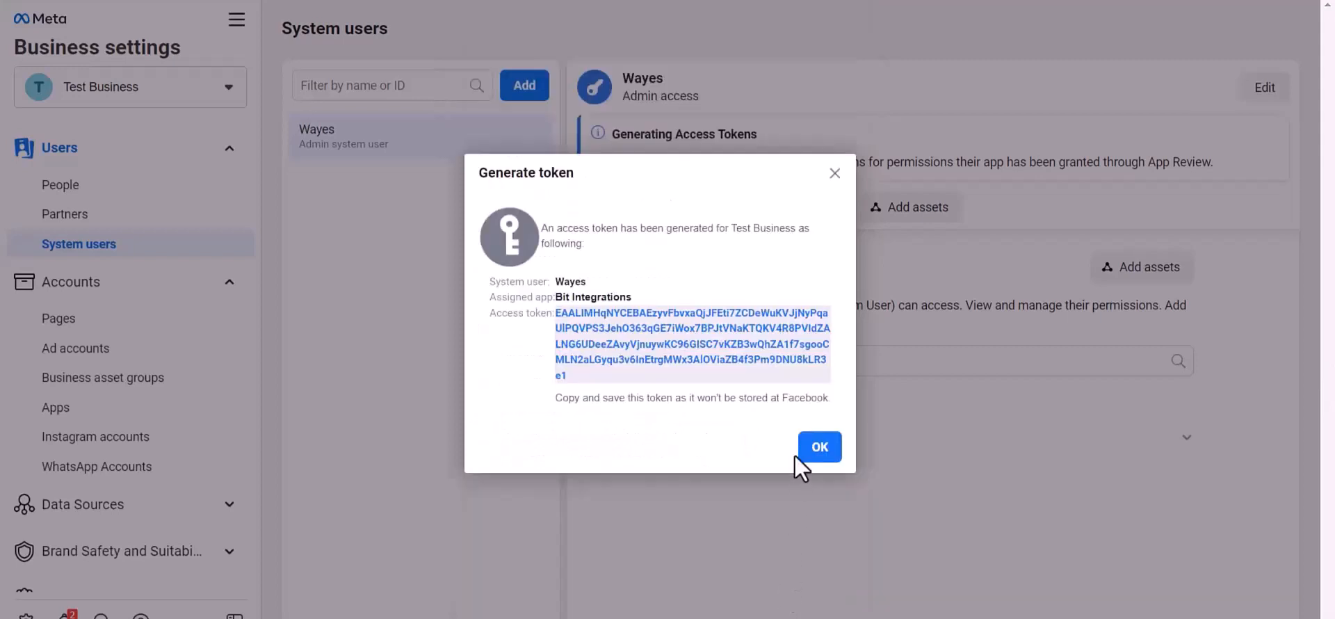
# Copy the generated token into the integration's Access Token field
pyautogui.moveTo(577, 375); pyautogui.dragTo(554, 312)
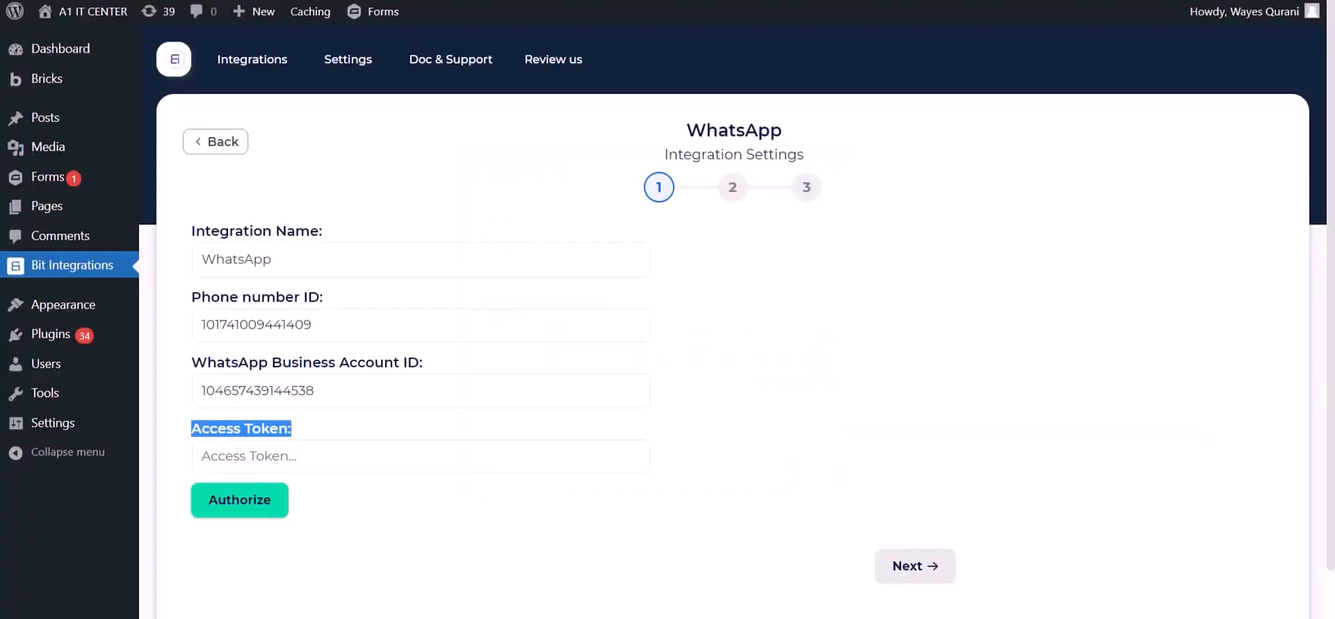
pyautogui.click(382, 459)
pyautogui.hotkey('ctrl', 'v')
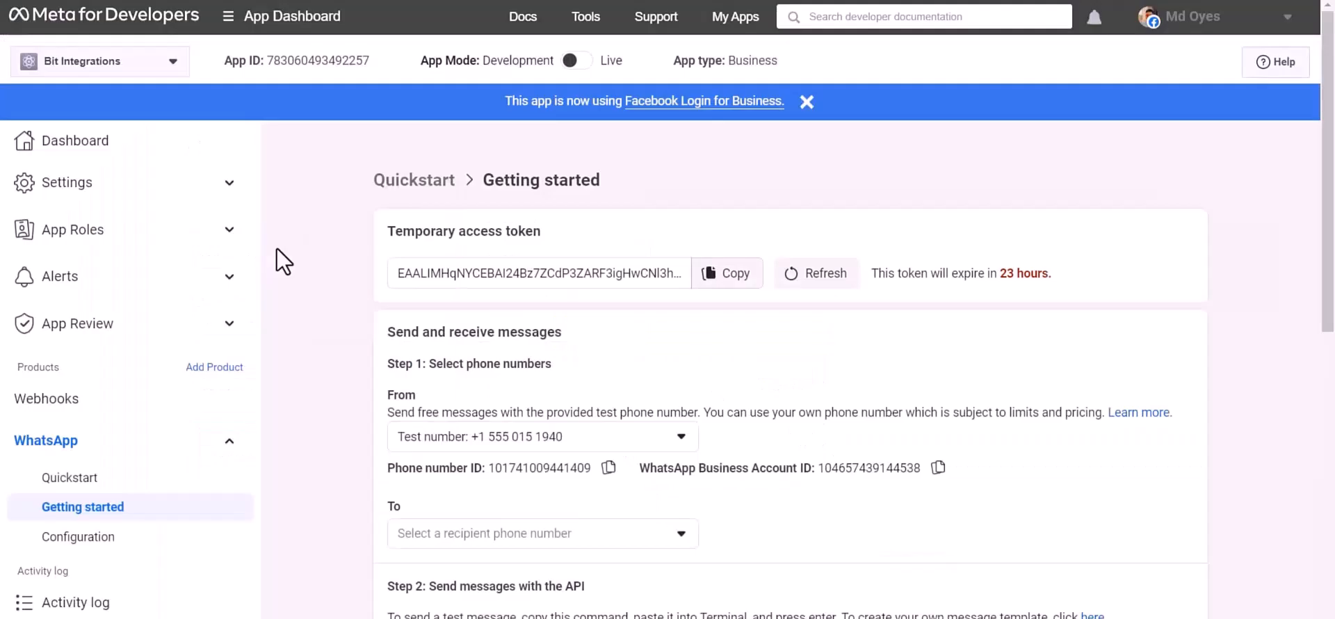
pyautogui.scroll(-10, 278, 248)
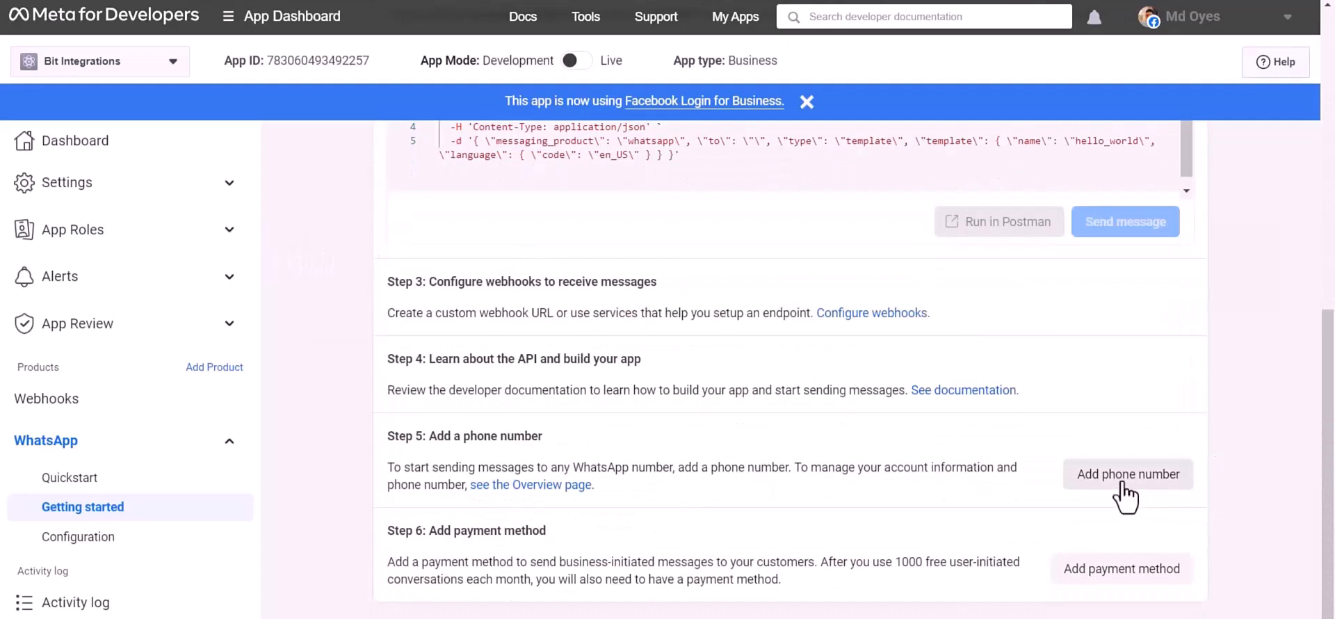
# Create the WhatsApp business profile with display name 'Bit Apps' and category Automotive
pyautogui.click(1124, 495)
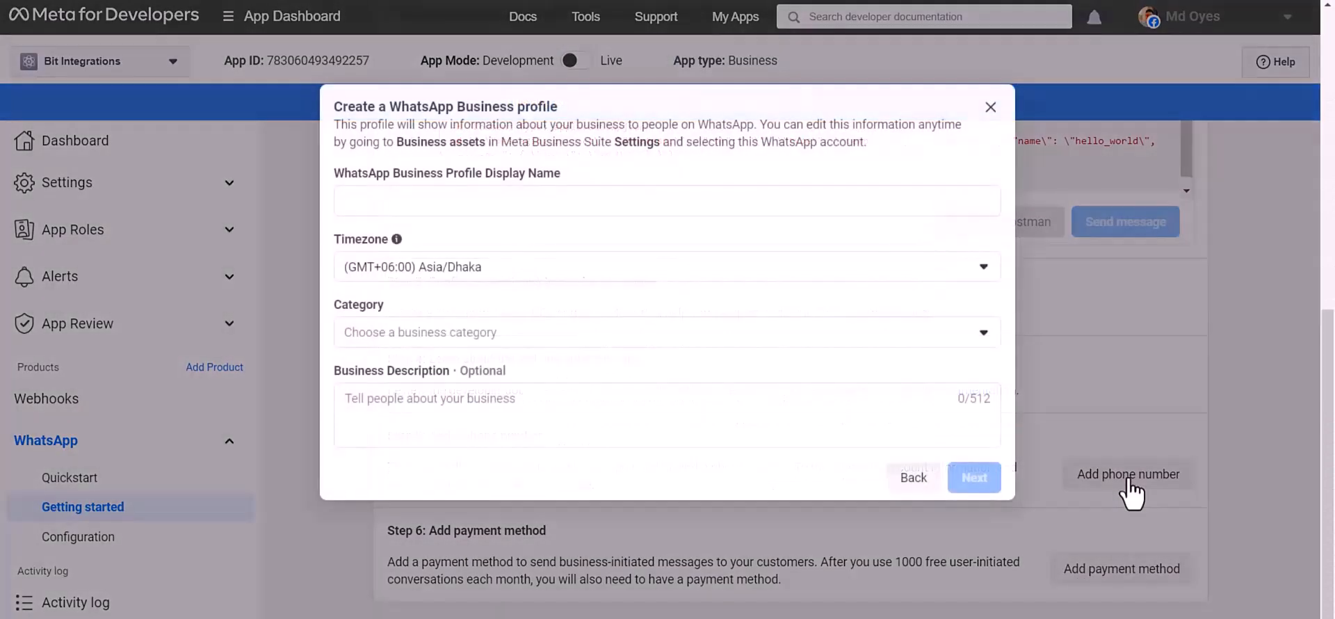
pyautogui.click(606, 203)
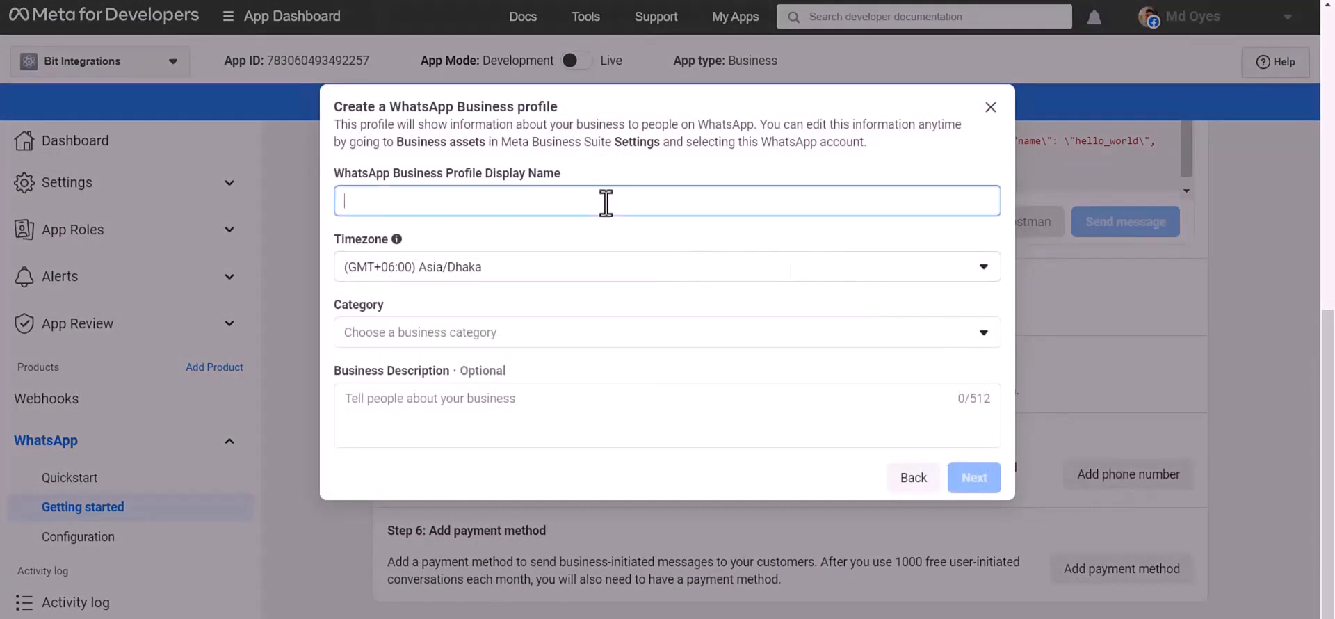
pyautogui.write('Bit Apps')
pyautogui.click(457, 342)
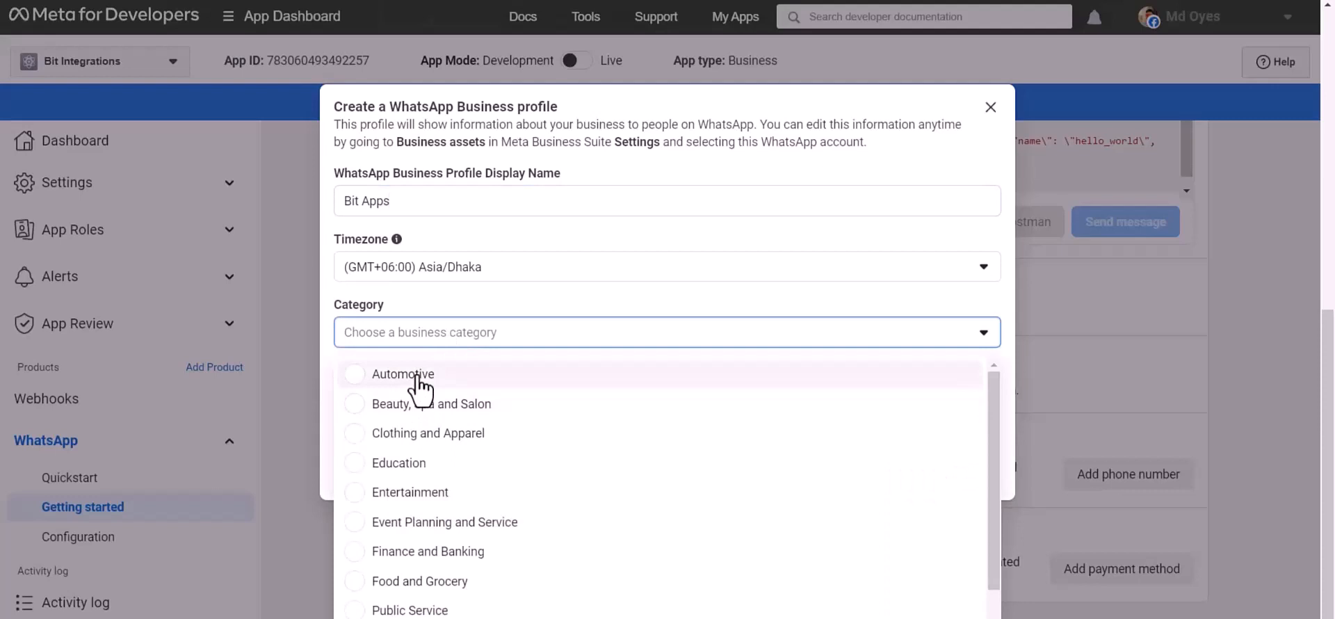
pyautogui.click(418, 375)
pyautogui.click(974, 479)
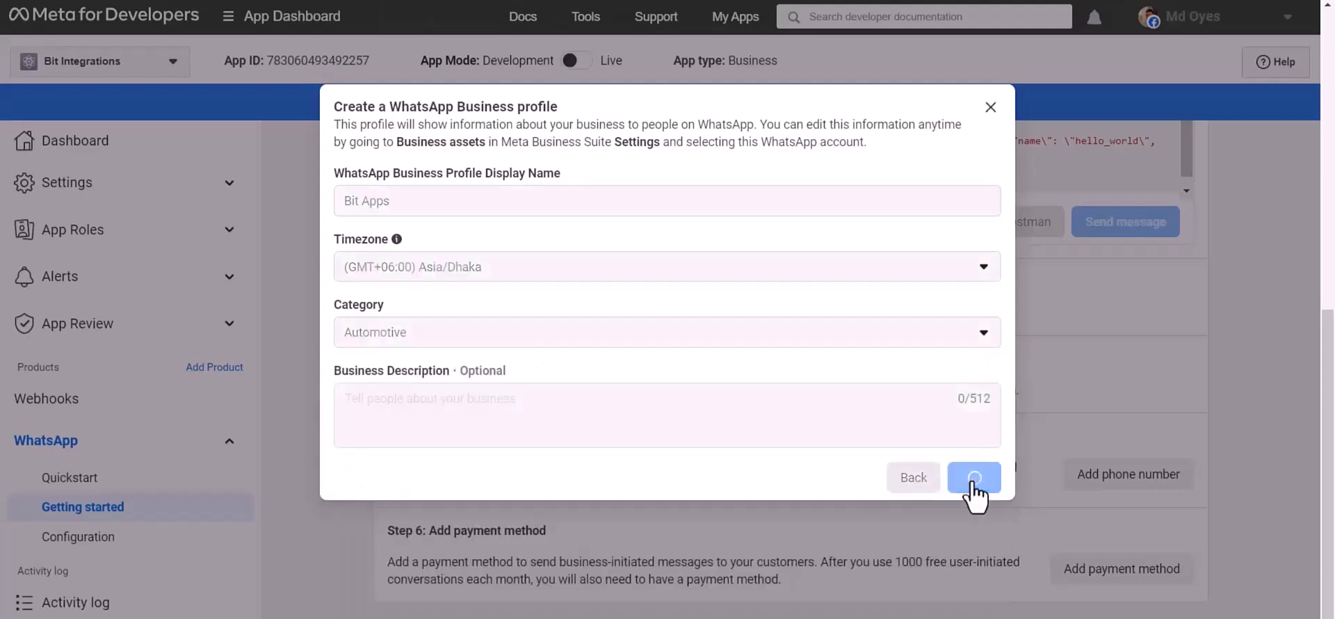
# Enter the phone number with the Bangladesh +880 country code and request a verification code
pyautogui.click(403, 245)
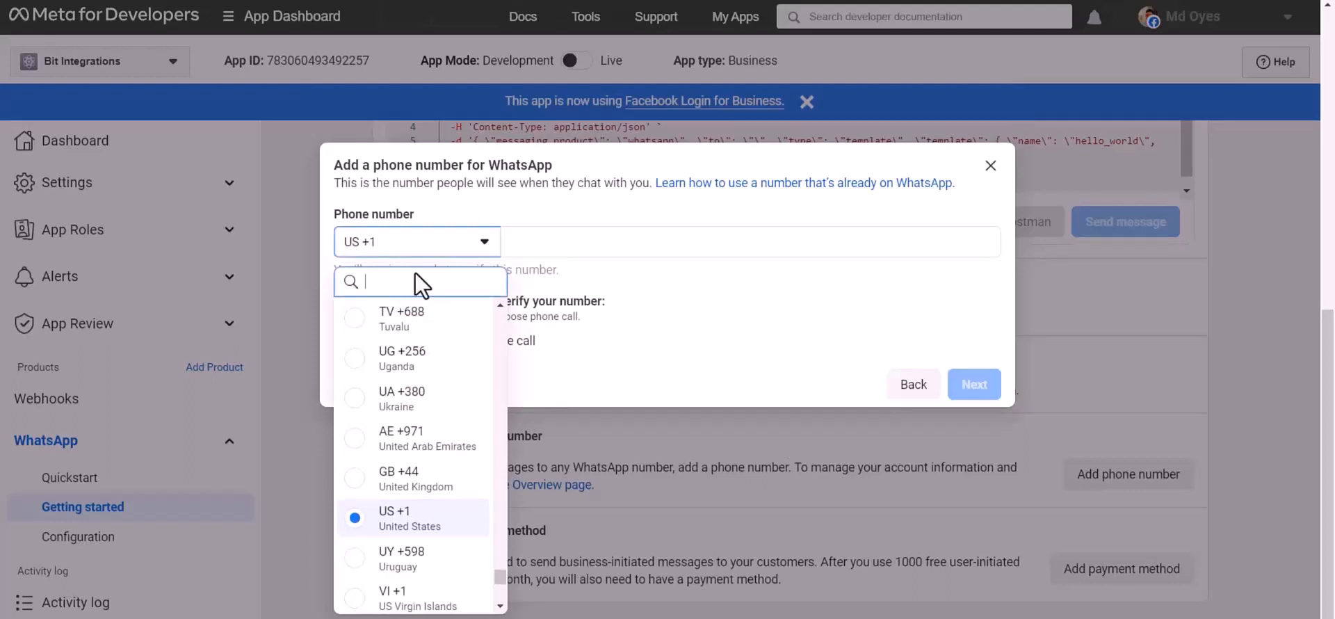
pyautogui.write('bangladesh')
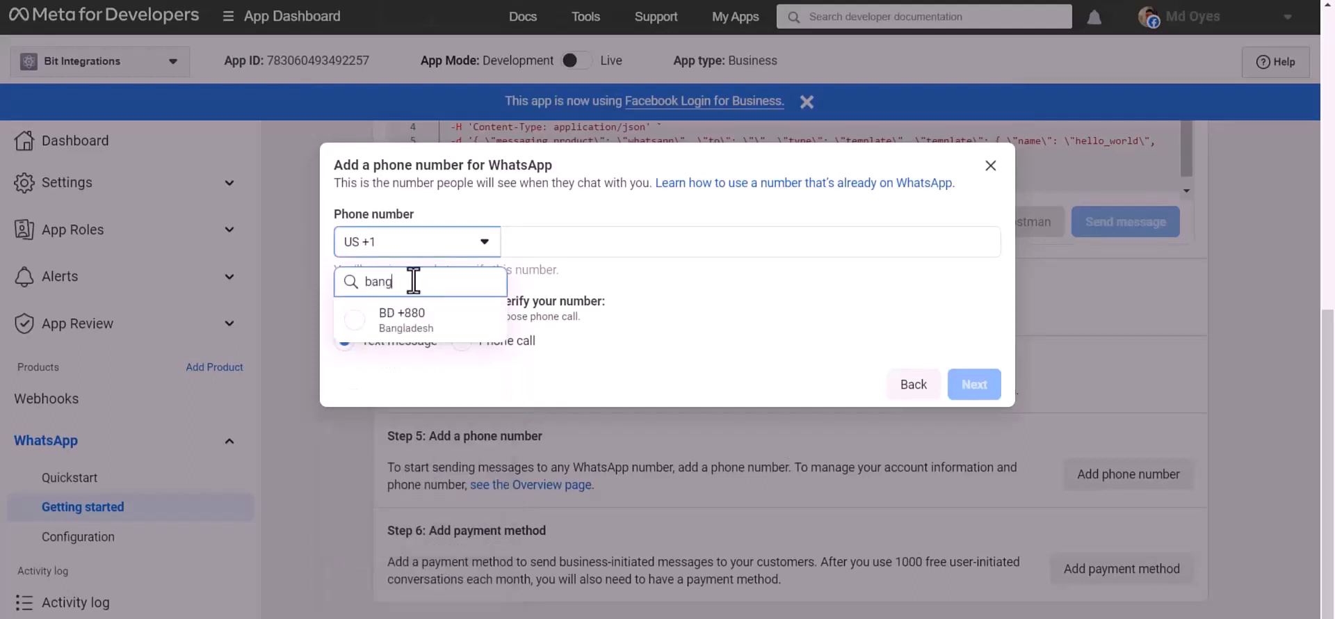
pyautogui.click(410, 316)
pyautogui.hotkey('ctrl', 'v')
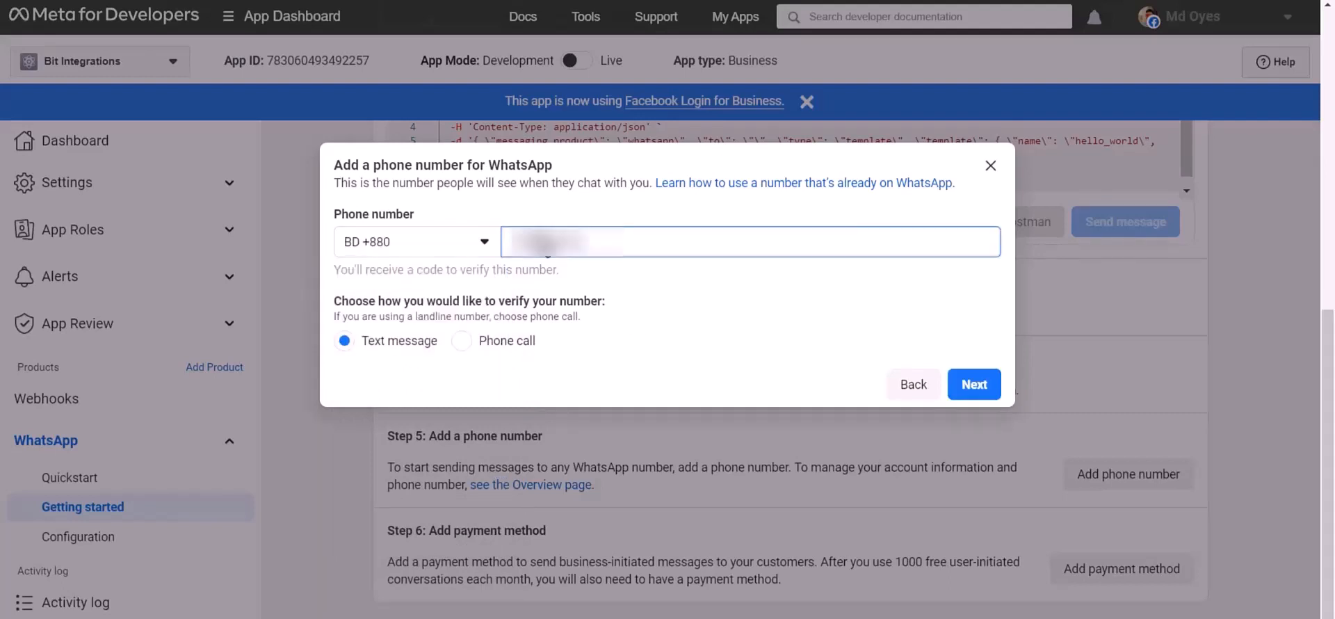
pyautogui.click(974, 386)
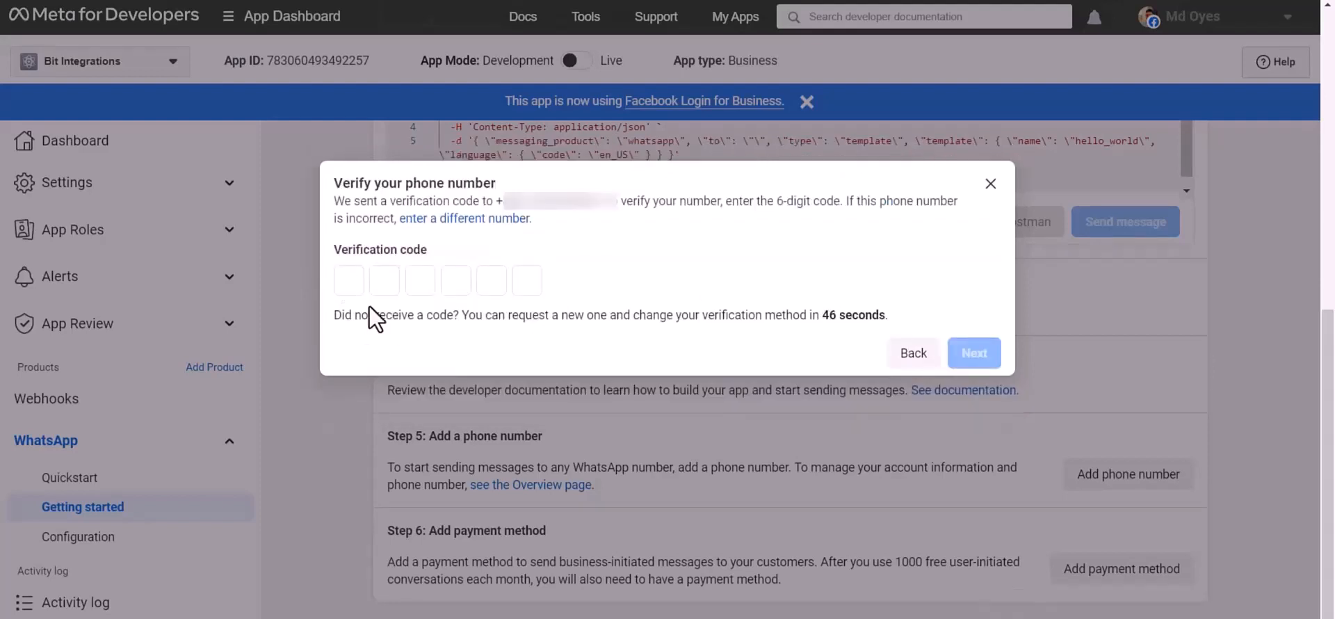
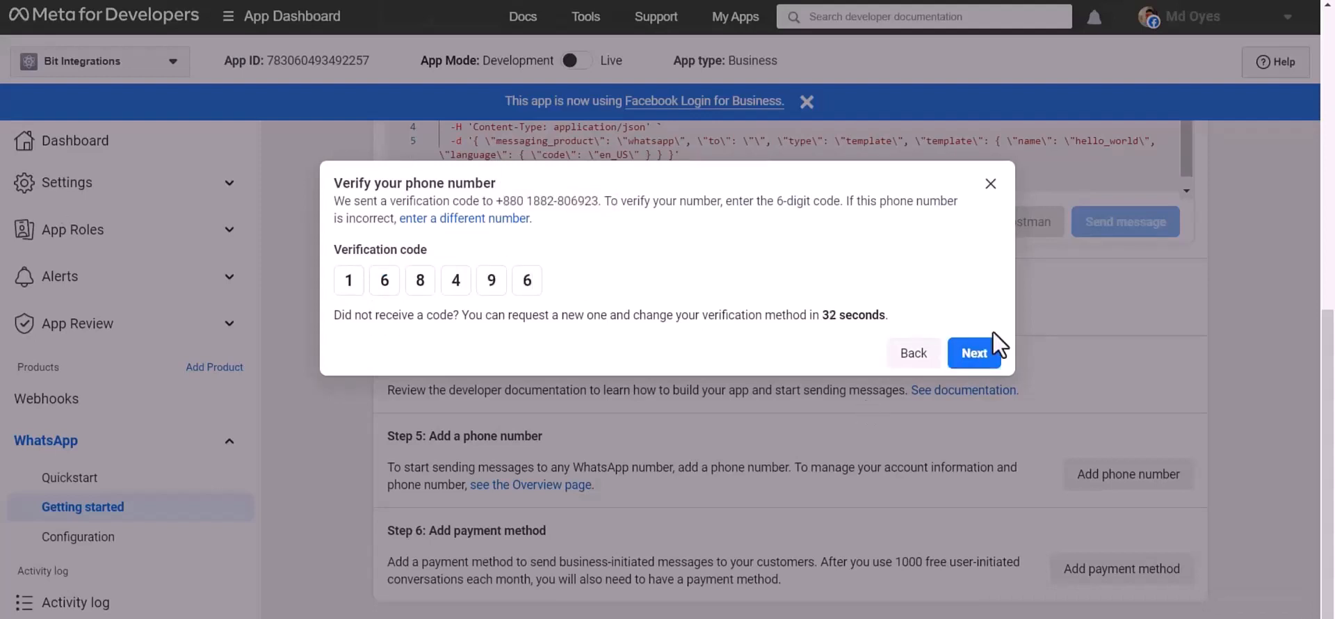
# Enter the six-digit verification code received by text and submit it
pyautogui.click(977, 353)
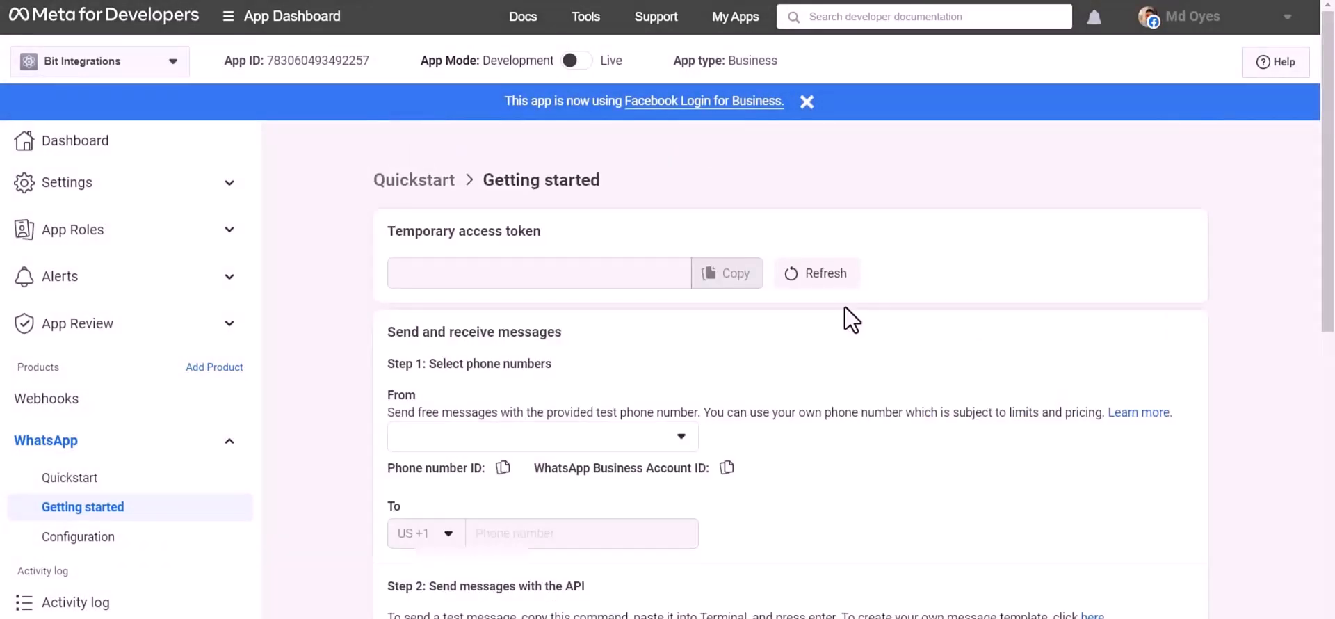
# Authorize the WhatsApp account credentials and continue to the message settings
pyautogui.scroll(-10, 933, 290)
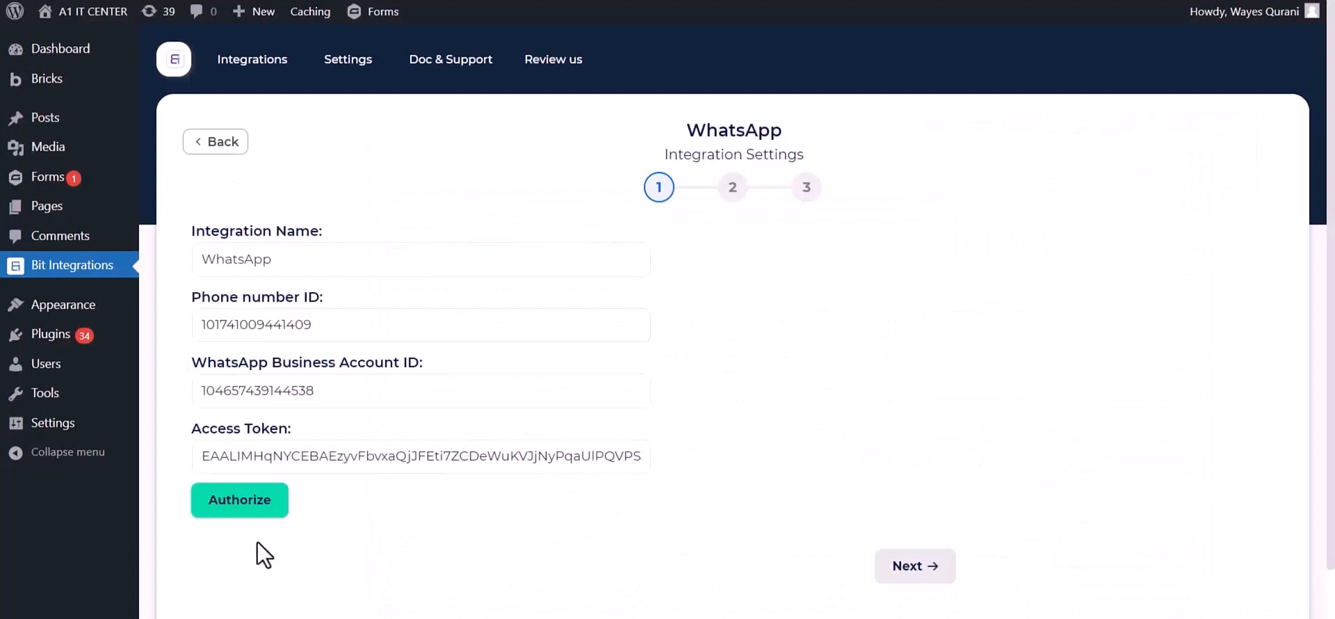
pyautogui.click(248, 511)
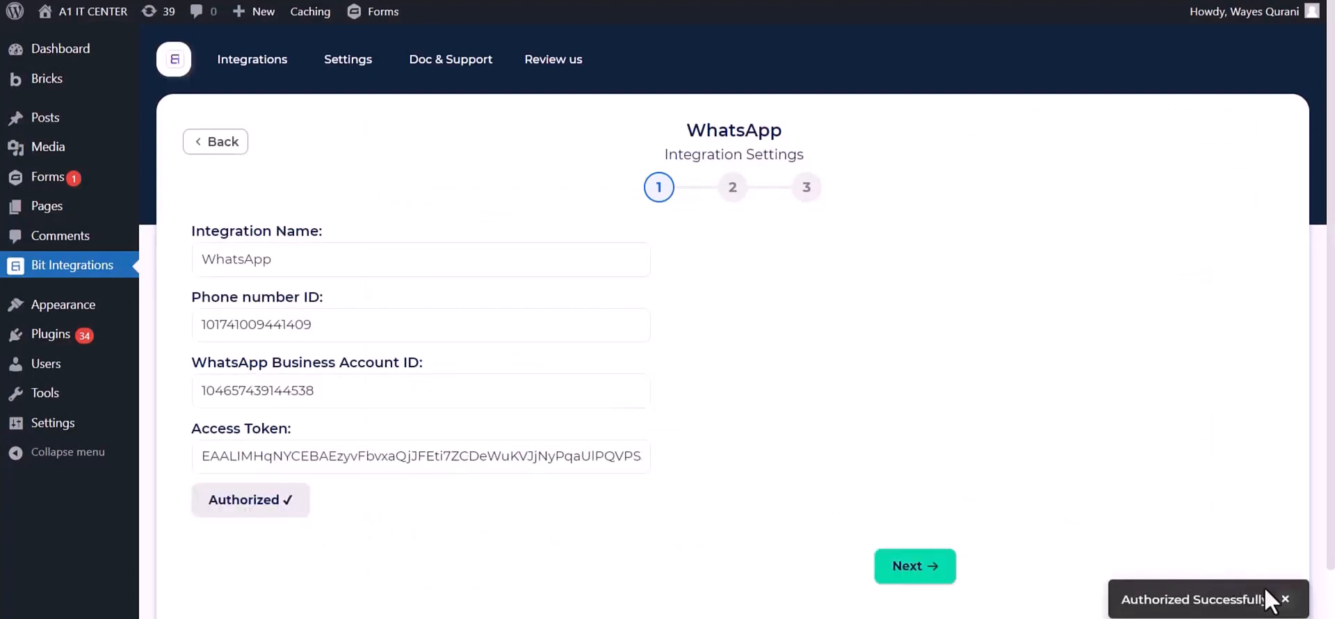
pyautogui.scroll(-1, 897, 480)
pyautogui.click(908, 481)
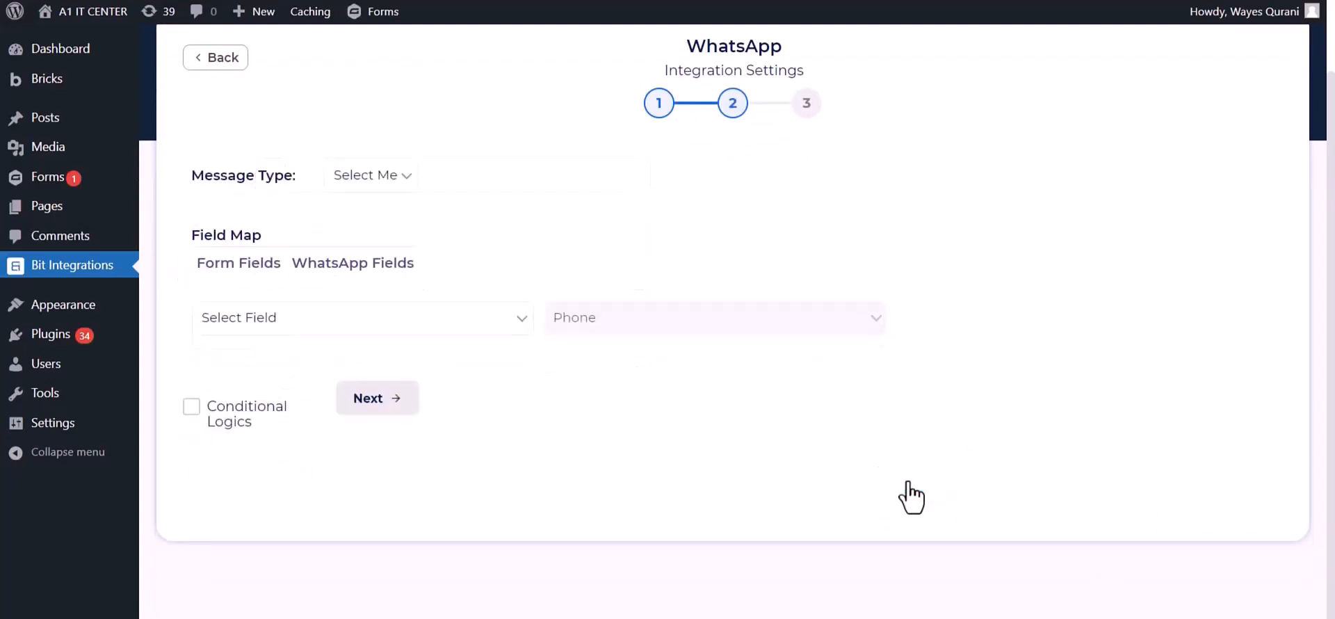
# Set the message type to Template and map the form's Phone field to WhatsApp Phone
pyautogui.scroll(1, 864, 303)
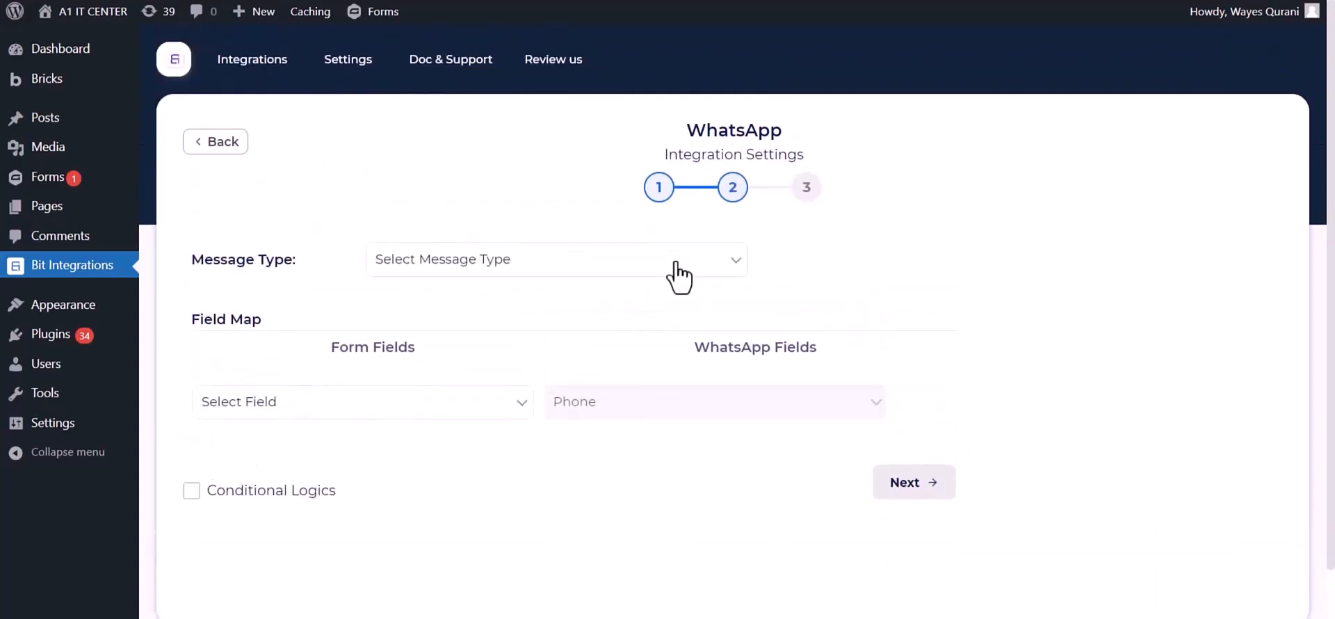
pyautogui.click(509, 272)
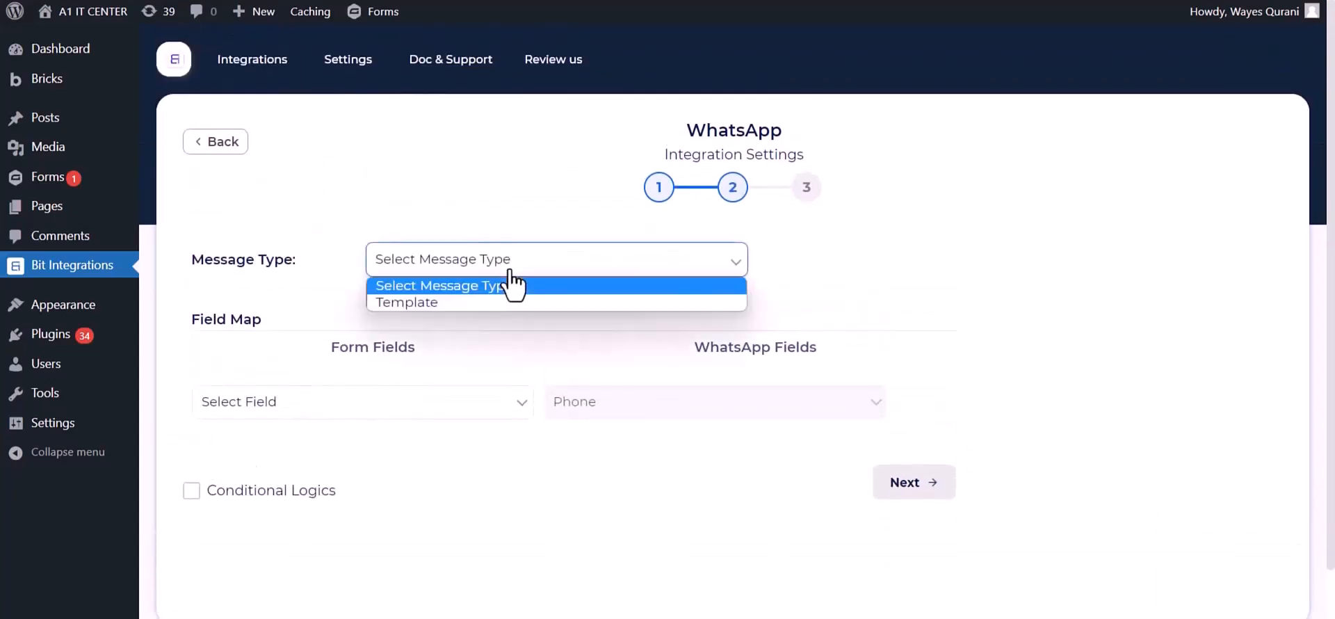
pyautogui.click(428, 303)
pyautogui.click(395, 410)
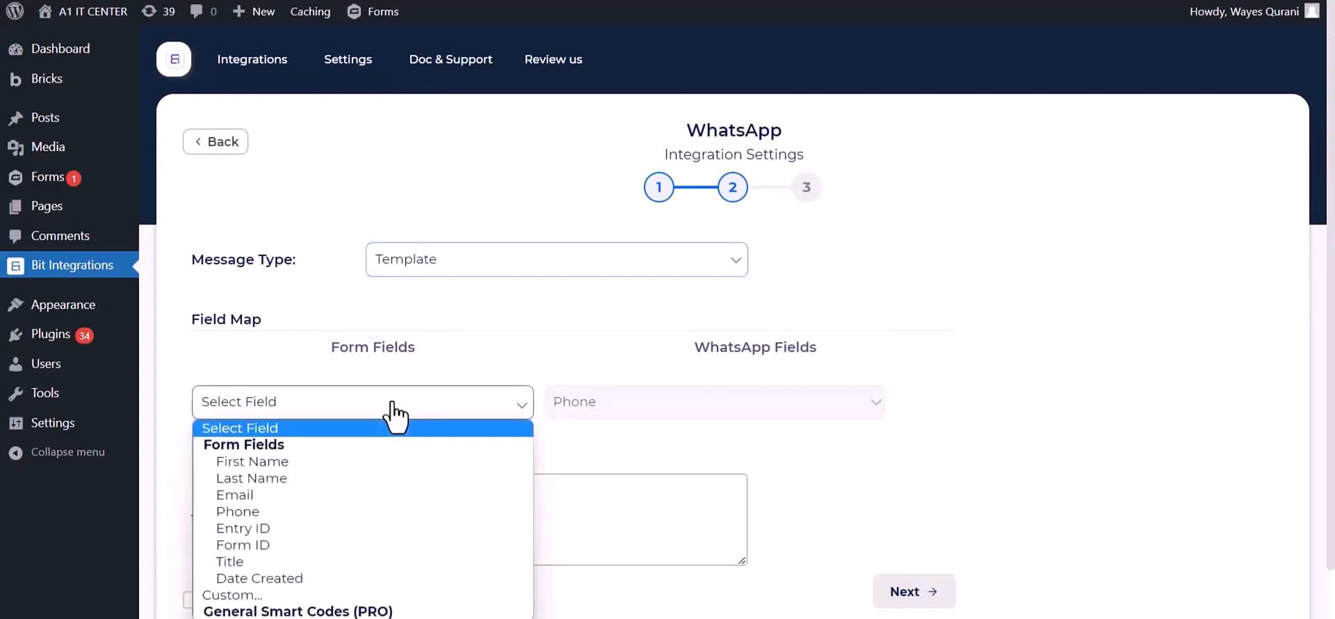
pyautogui.click(253, 510)
pyautogui.click(429, 512)
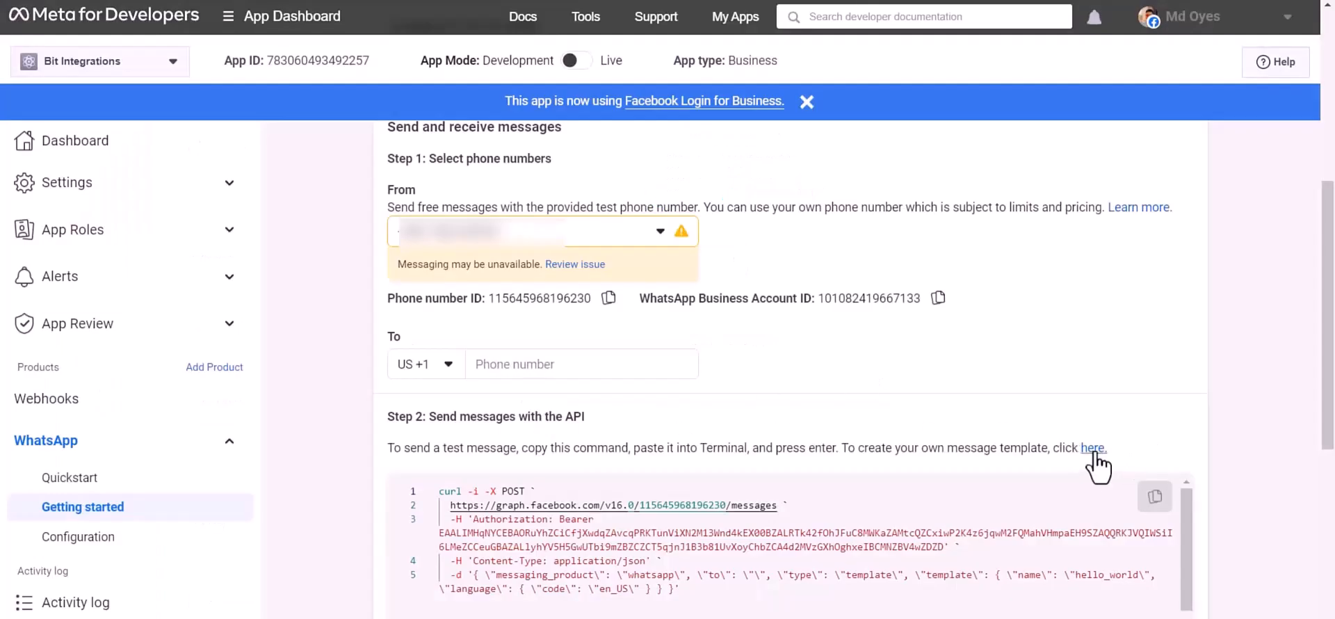
# Copy the hello_world name from Meta's message templates into the Template Name box
pyautogui.click(1093, 448)
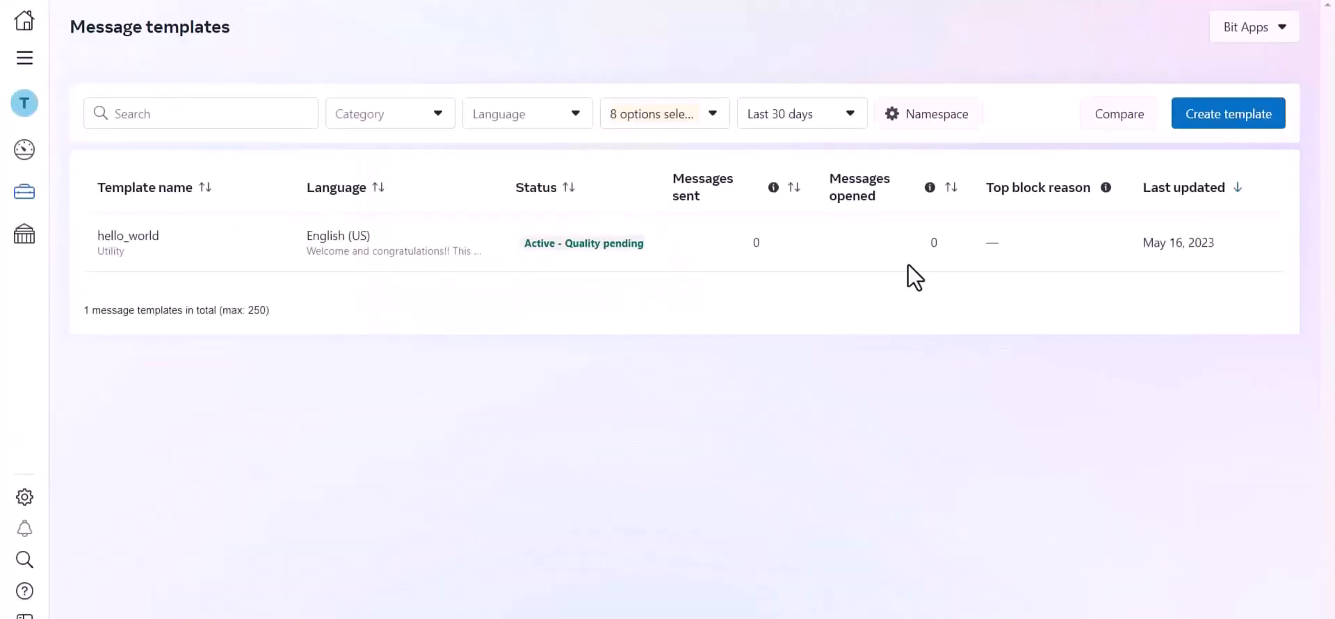
pyautogui.click(218, 233)
pyautogui.moveTo(89, 102); pyautogui.dragTo(178, 104)
pyautogui.hotkey('ctrl', 'c')
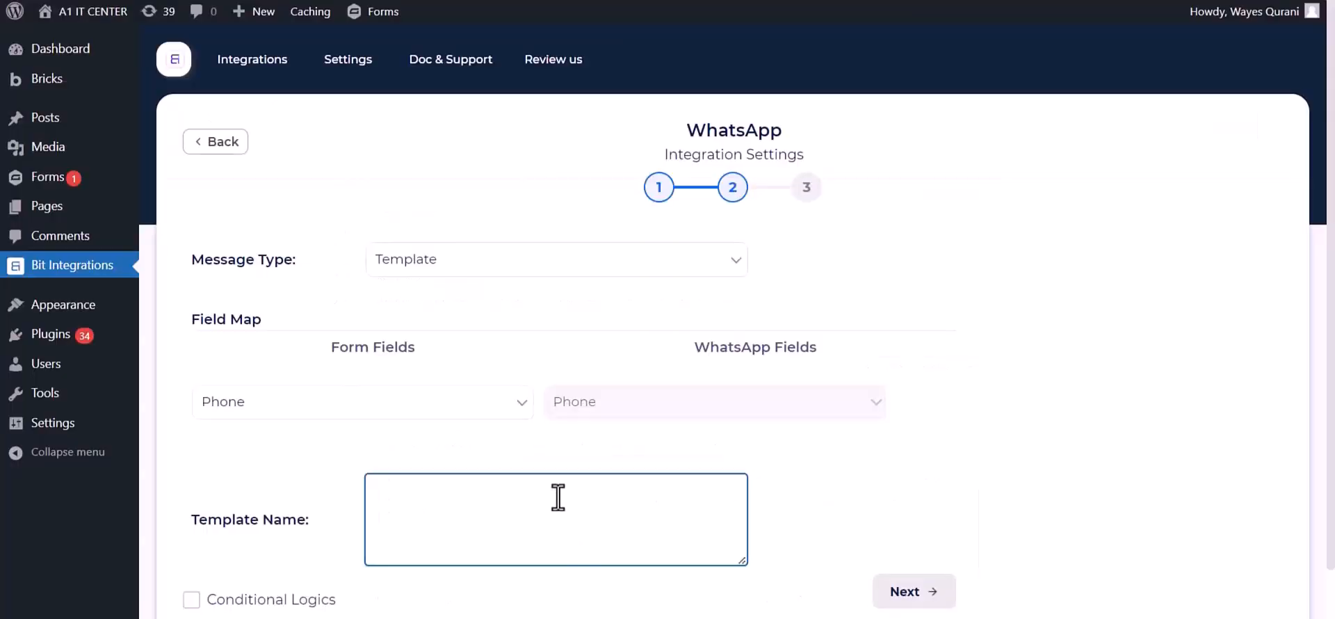
pyautogui.click(554, 497)
pyautogui.hotkey('ctrl', 'v')
# Advance to the final step and Finish & Save the integration
pyautogui.click(793, 483)
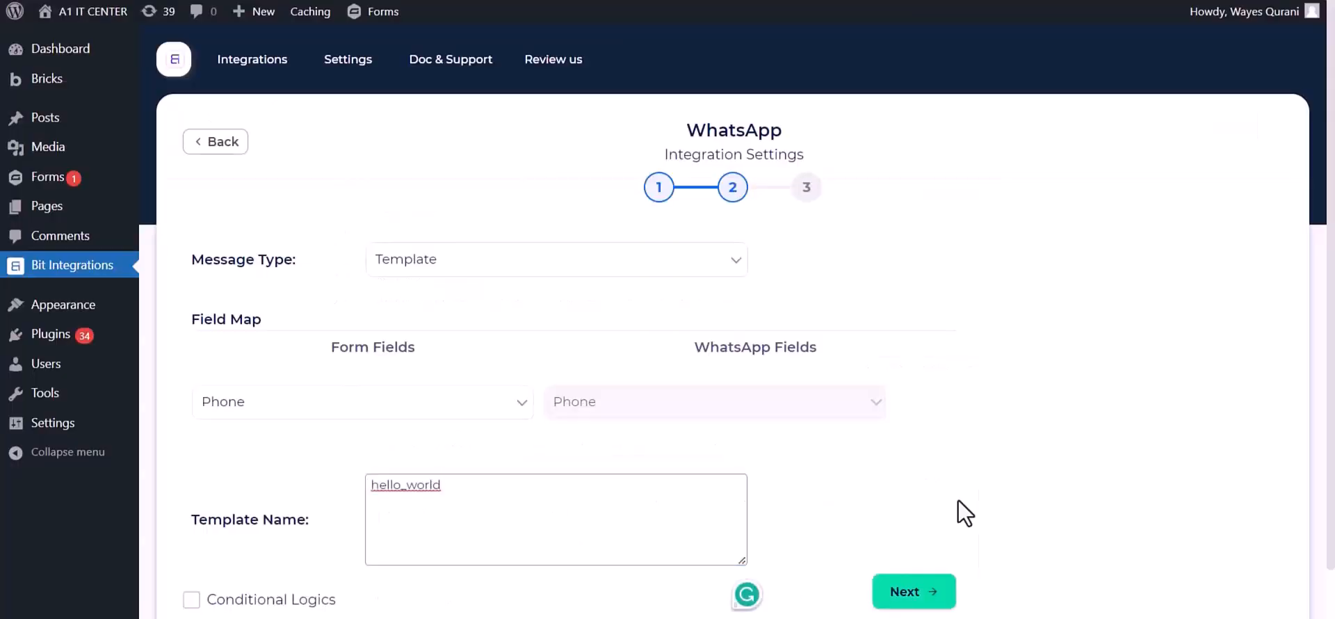
pyautogui.click(933, 591)
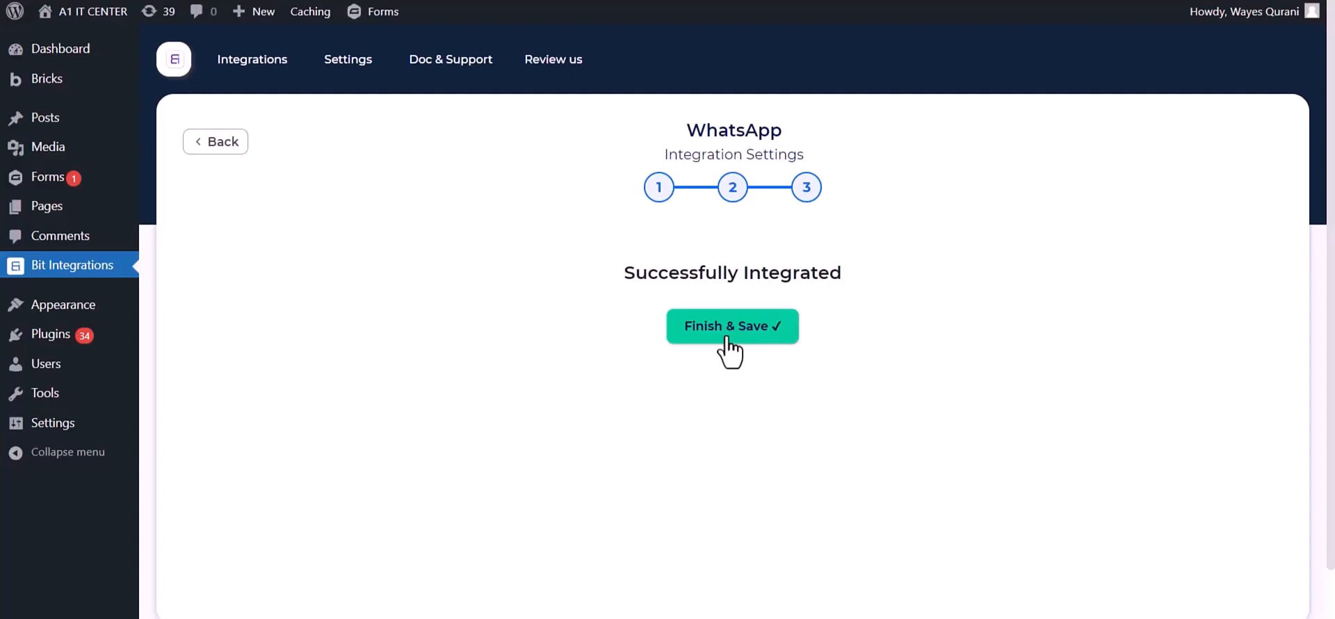
pyautogui.click(725, 327)
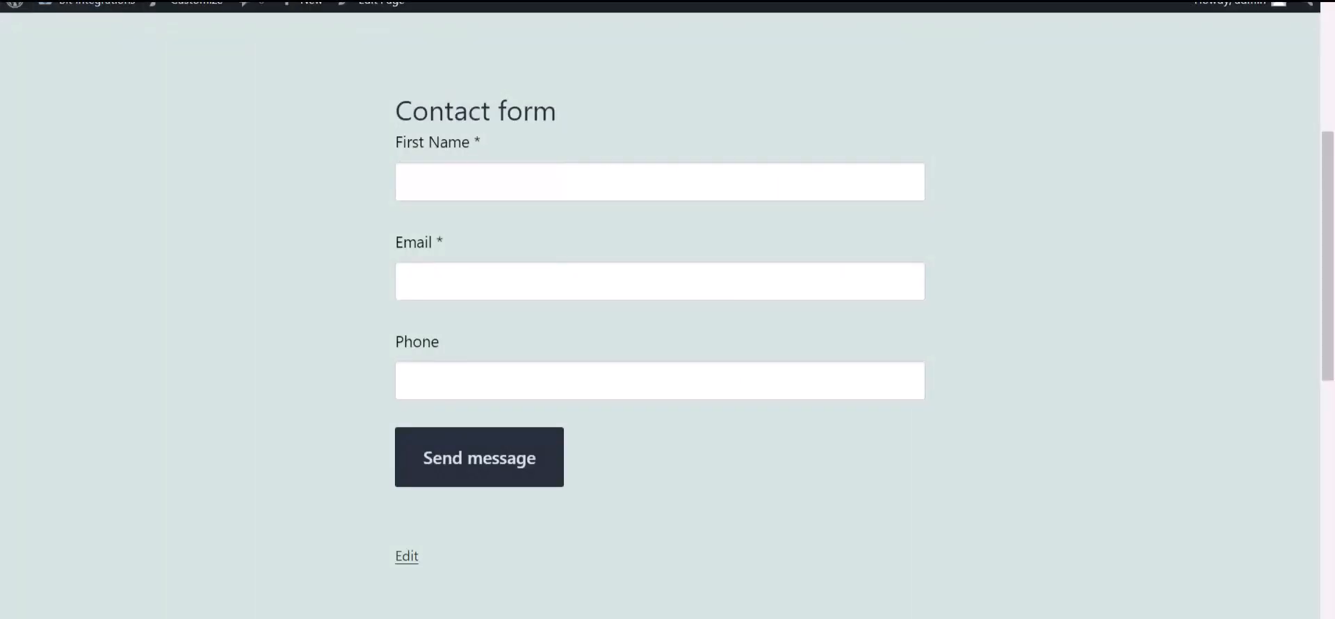
# Submit the Contact form with First Name 'Bit Integrations', an e-mail and a phone number
pyautogui.click(441, 188)
pyautogui.write('Bit ')
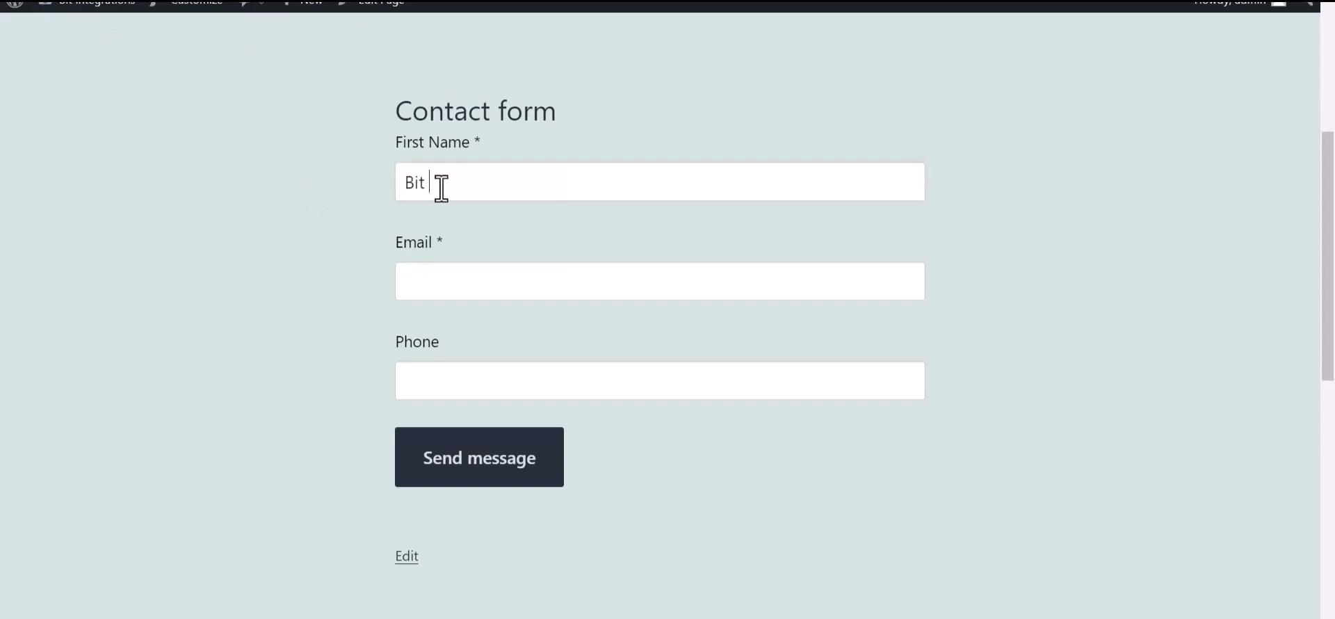
pyautogui.write('Integrations')
pyautogui.click(444, 286)
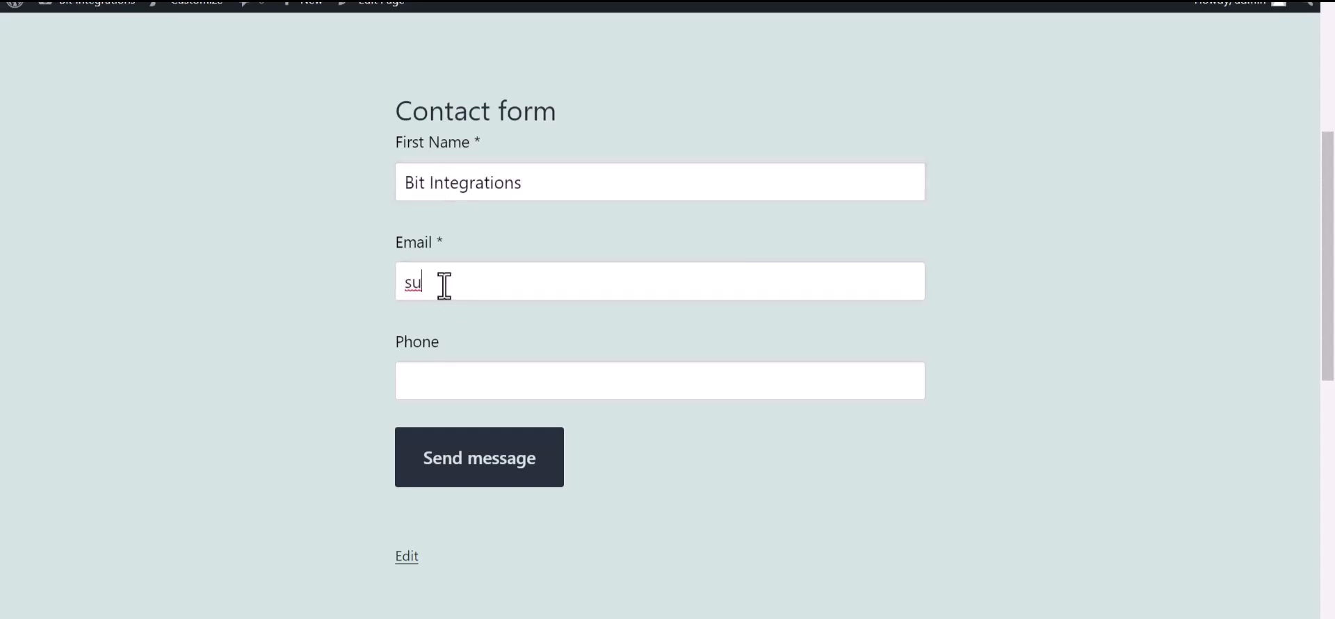
pyautogui.hotkey('ctrl', '+')
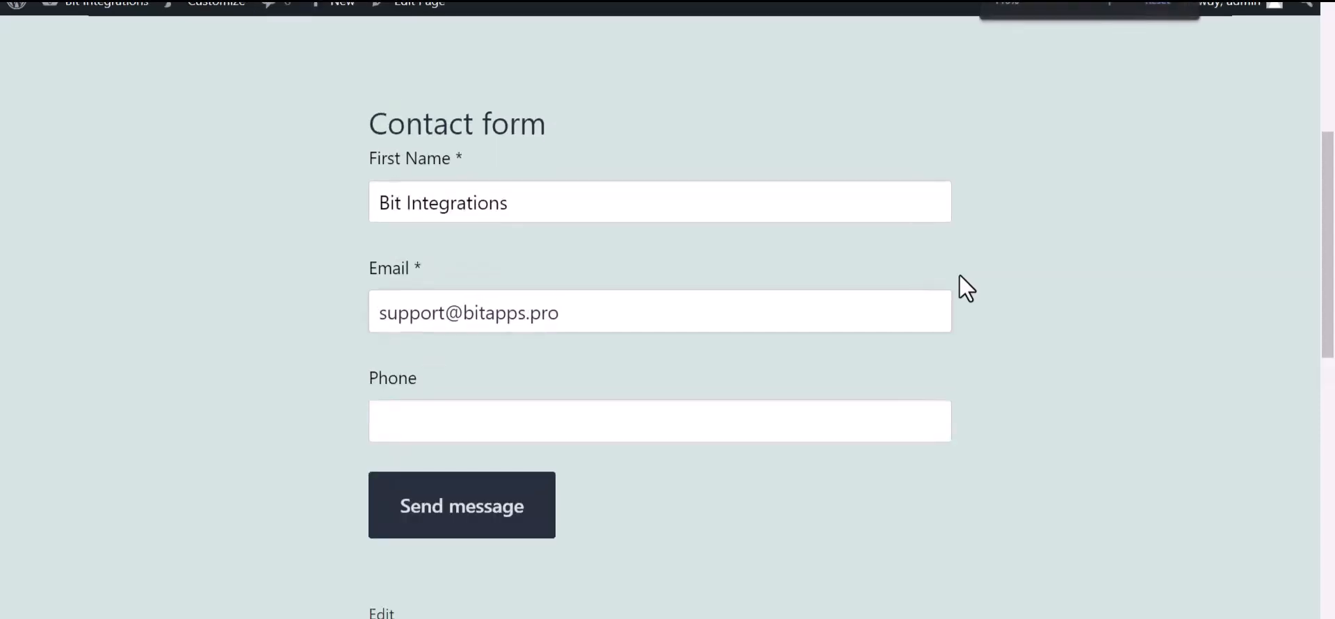
pyautogui.click(516, 429)
pyautogui.write('444')
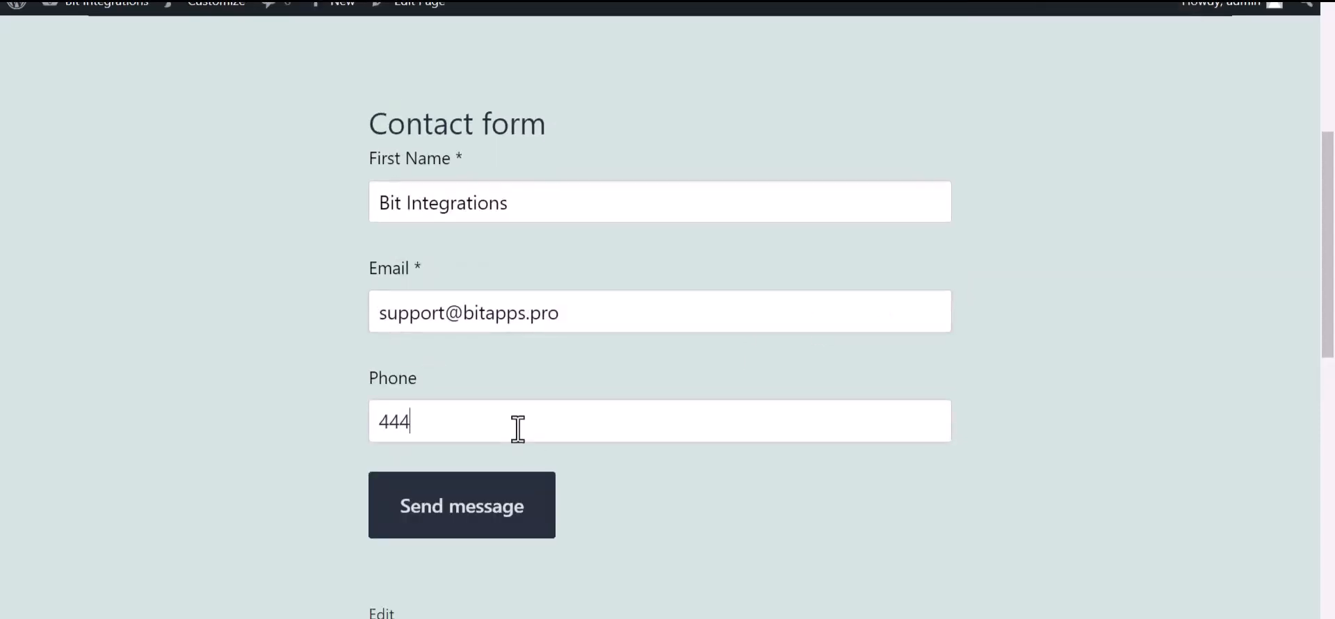
pyautogui.write('555666')
pyautogui.click(551, 521)
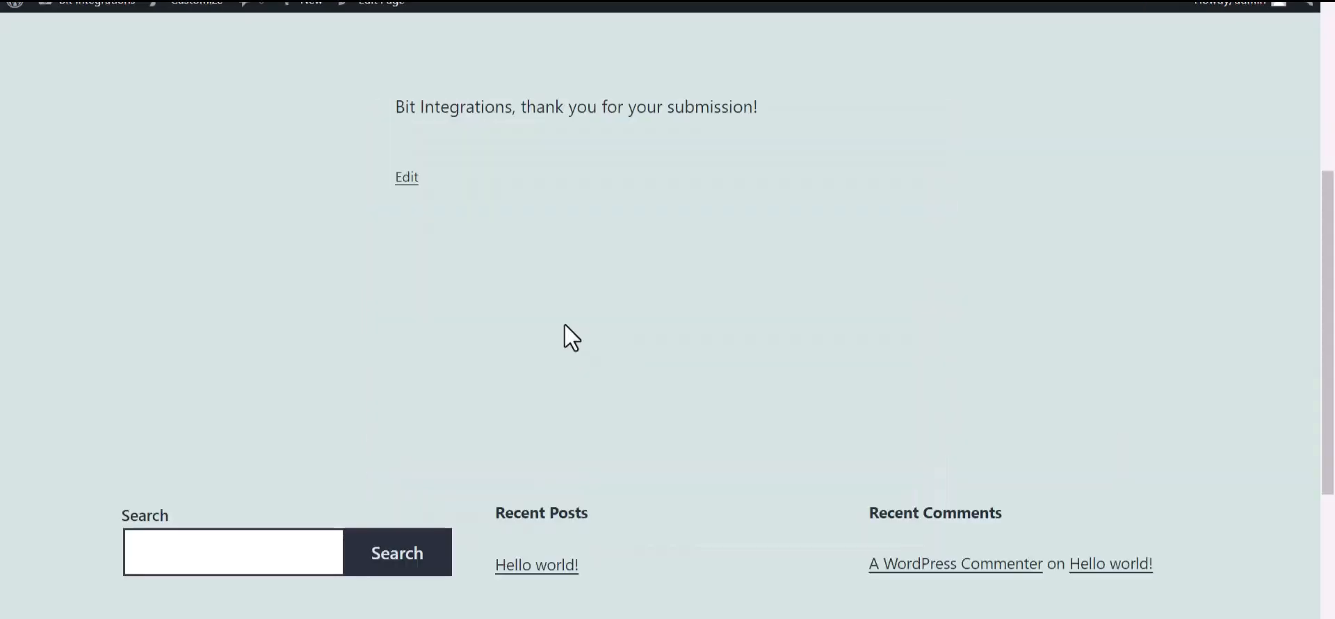
# Check the submission confirmation and the Hello World message received in WhatsApp
pyautogui.moveTo(760, 106); pyautogui.dragTo(527, 115)
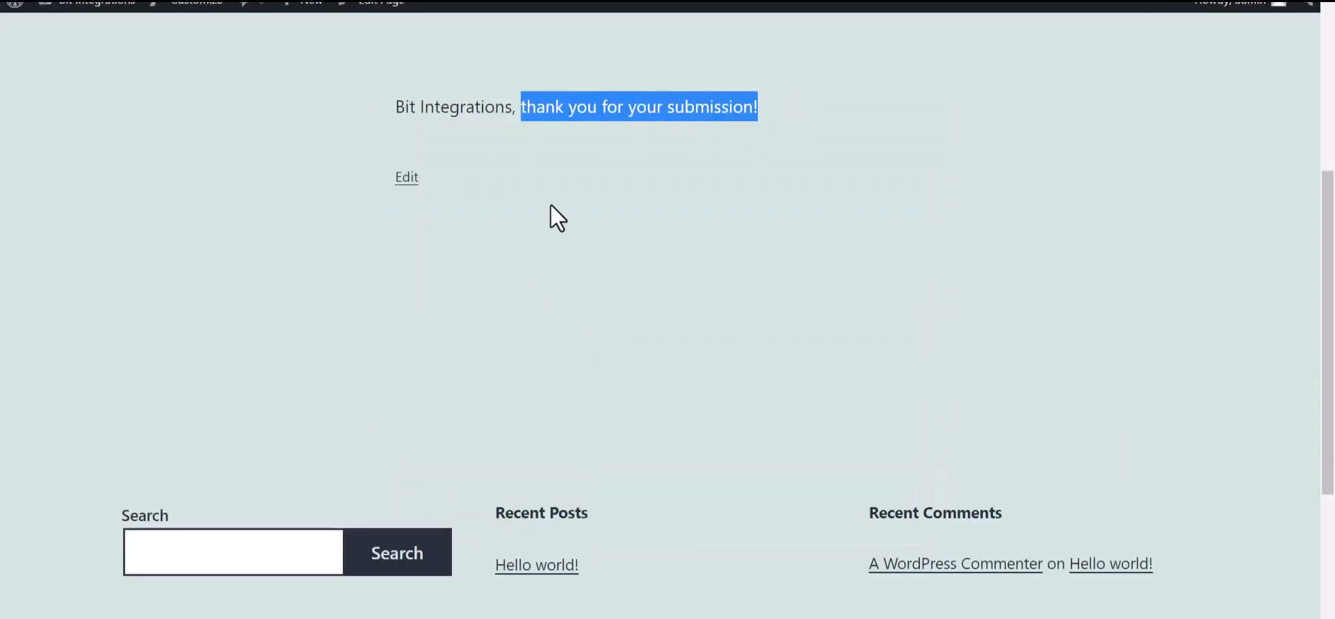
pyautogui.click(551, 208)
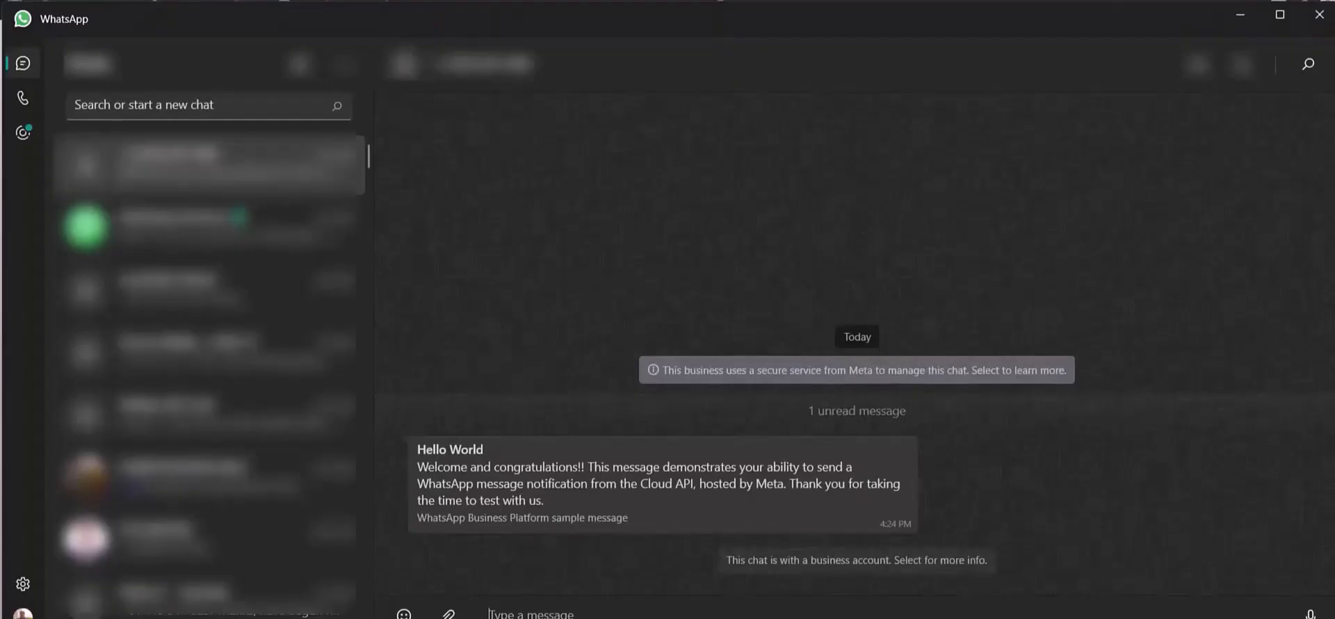
pyautogui.moveTo(416, 447); pyautogui.dragTo(651, 511)
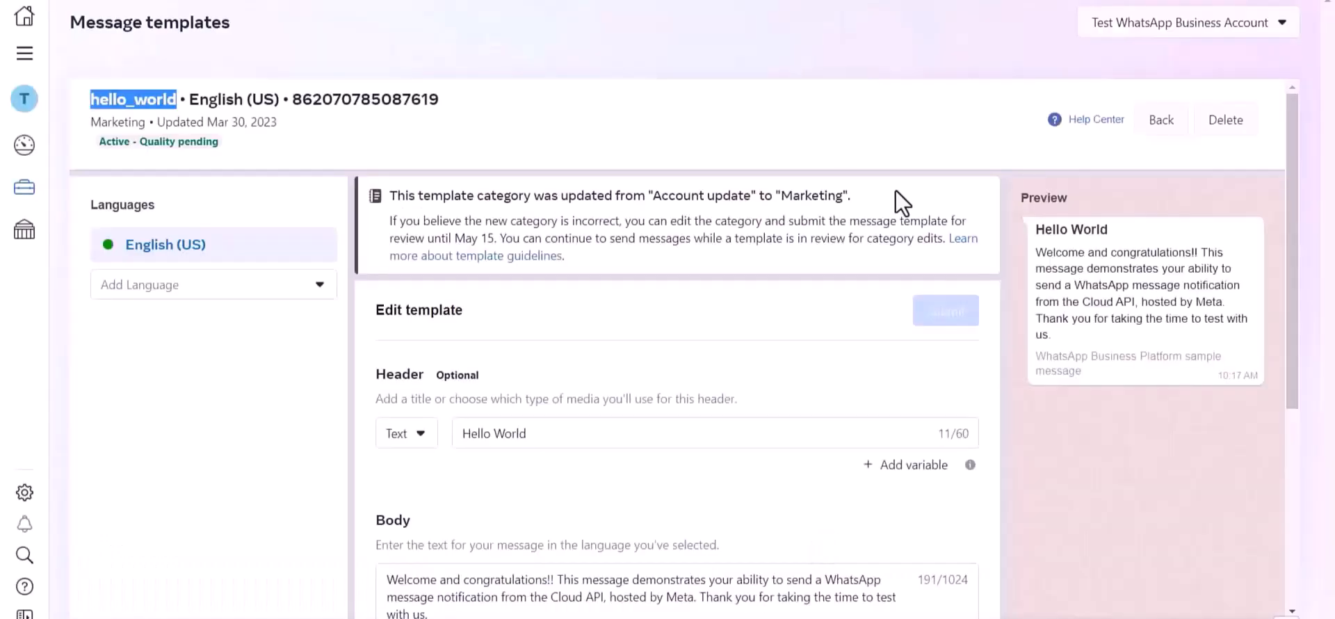
pyautogui.click(1096, 329)
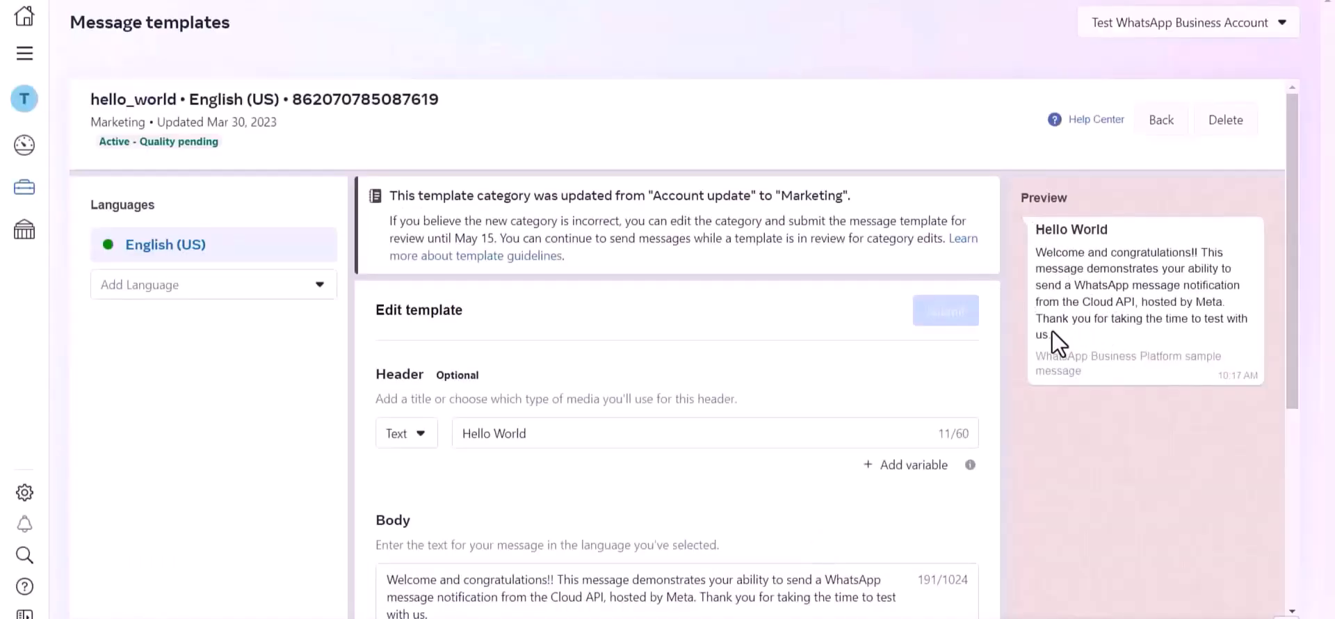